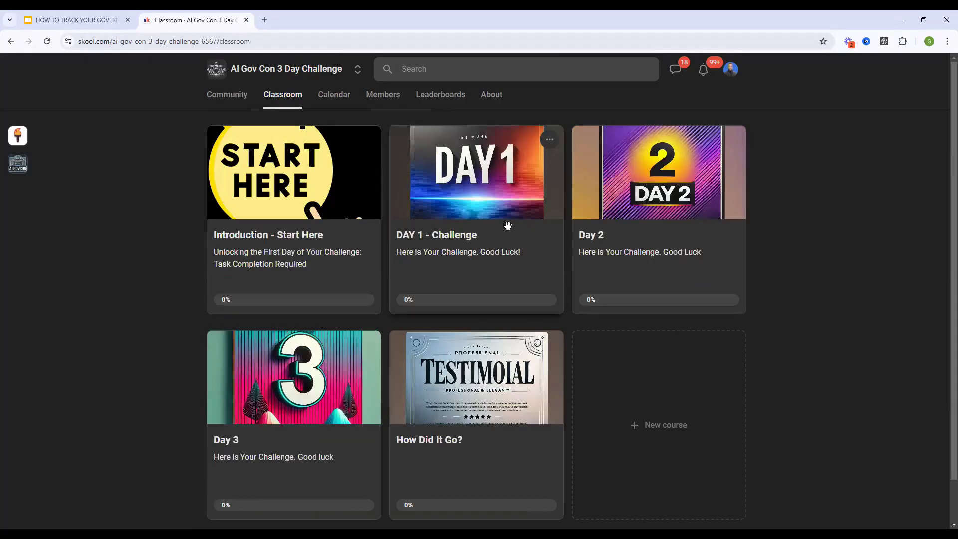
Change the access of the DAY 1 - Challenge course to Open for all members and save it.
click(549, 140)
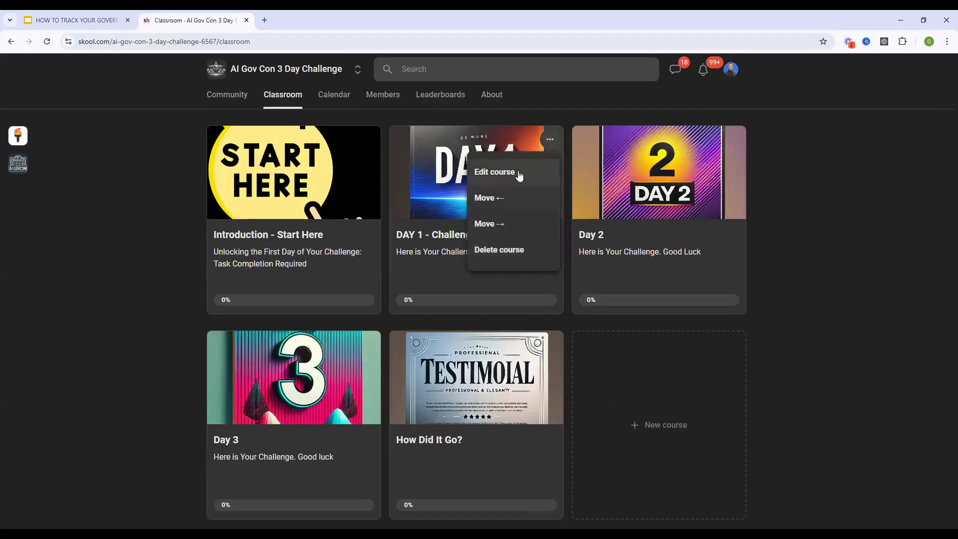
click(503, 177)
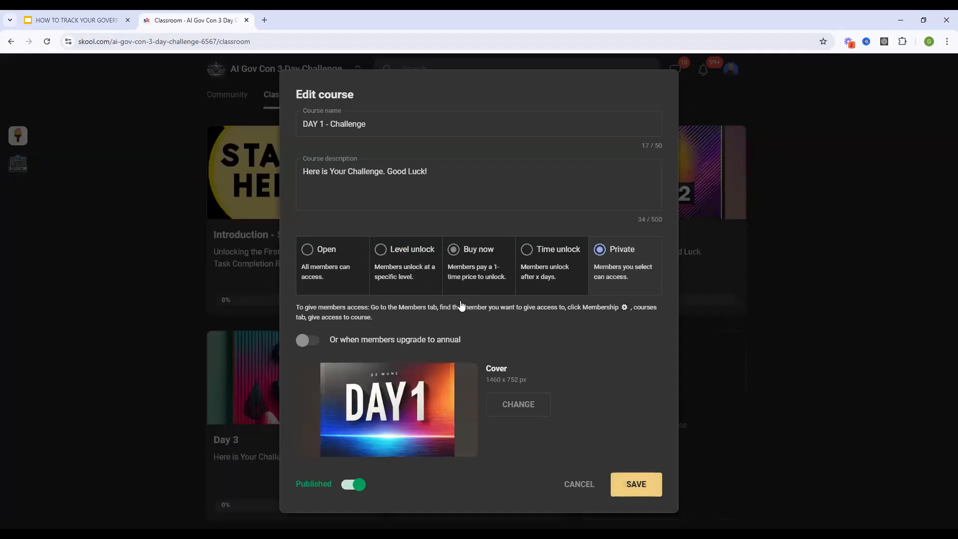
click(313, 255)
click(635, 457)
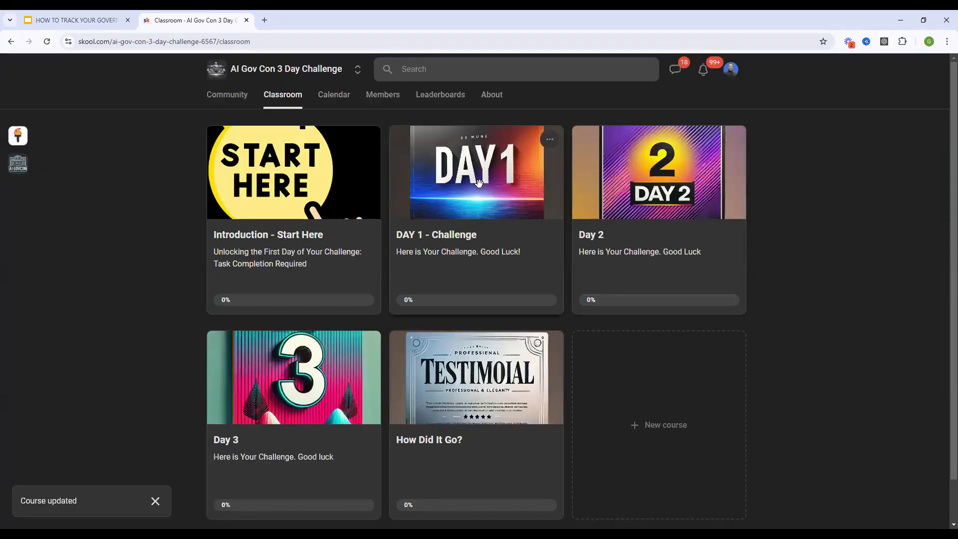
Open the Trello Cheat sheet resource in the DAY 1 - Challenge course and look through its steps.
click(475, 182)
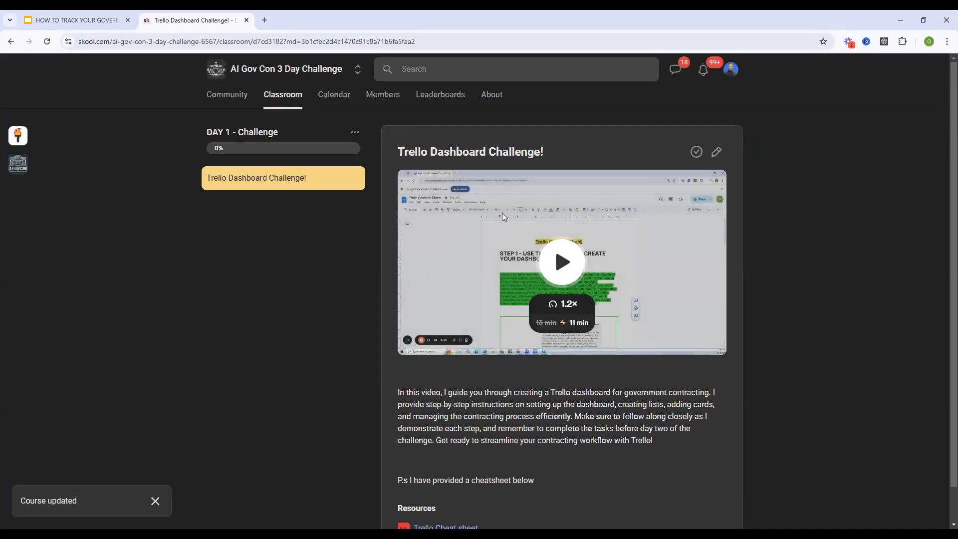
scroll(382, 355, down, 2)
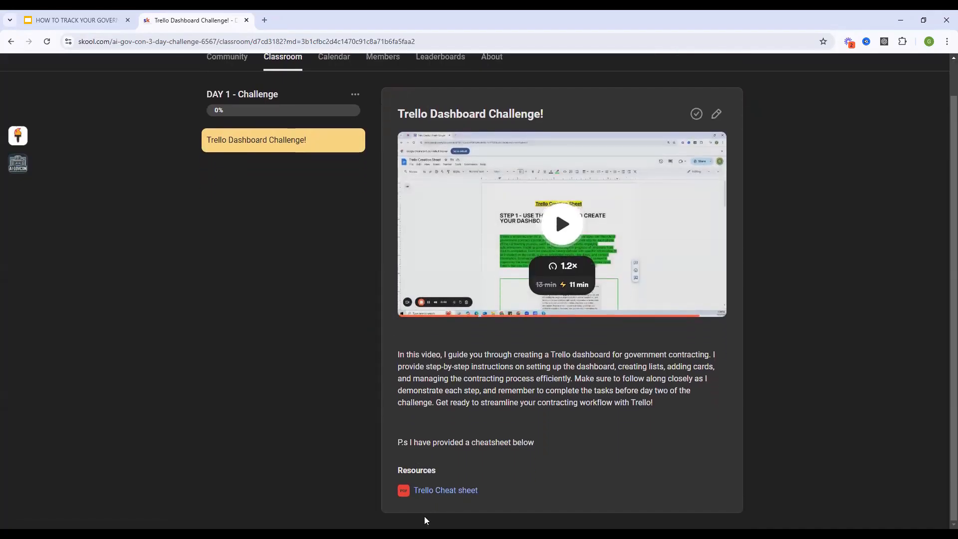
click(441, 492)
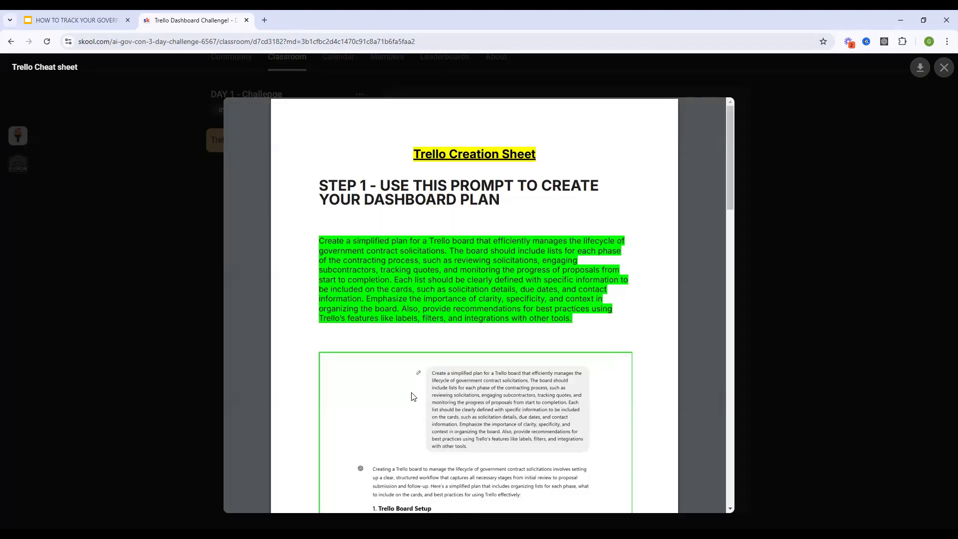
scroll(456, 287, down, 6)
scroll(455, 287, down, 12)
scroll(462, 381, up, 7)
scroll(462, 377, up, 10)
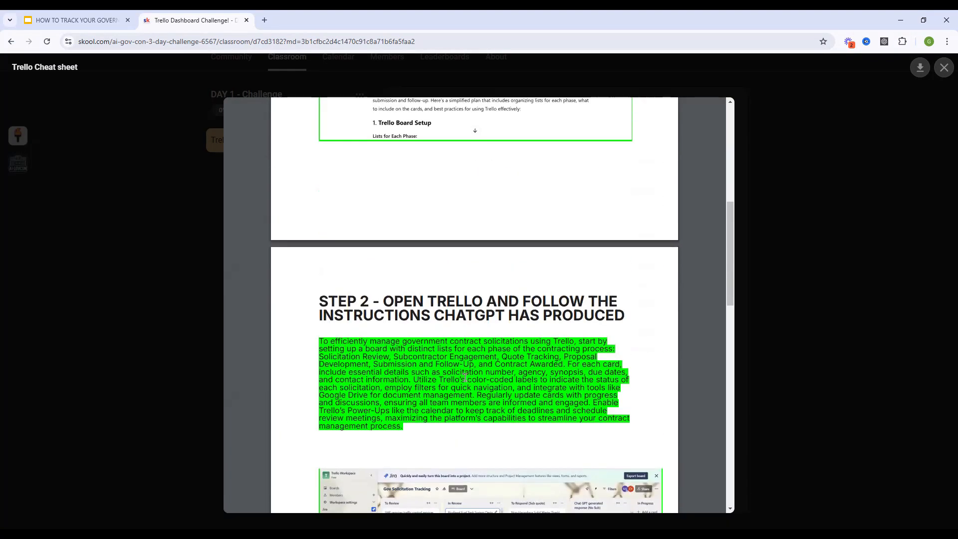
scroll(464, 377, up, 7)
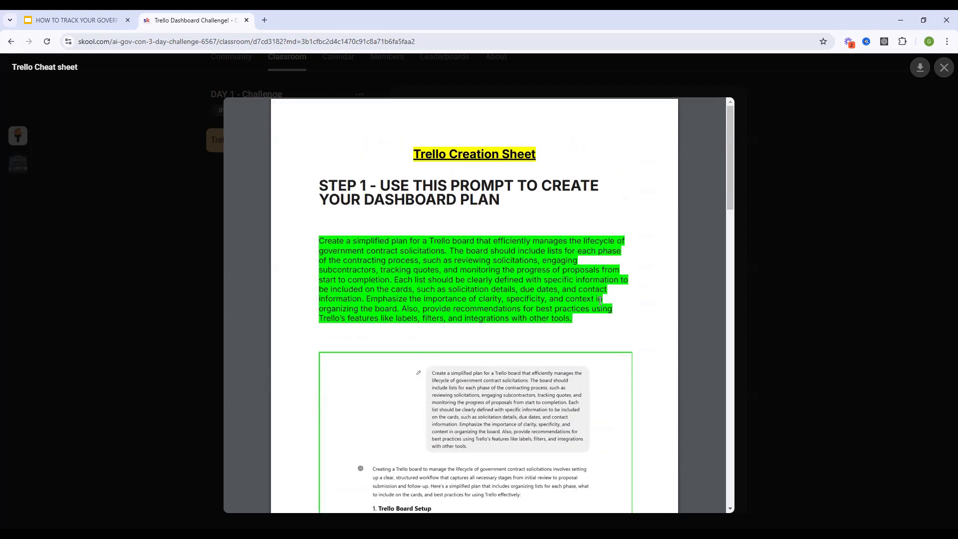
Open ChatGPT and the Gov Solicitation Tracking Trello board in two new browser tabs.
click(264, 21)
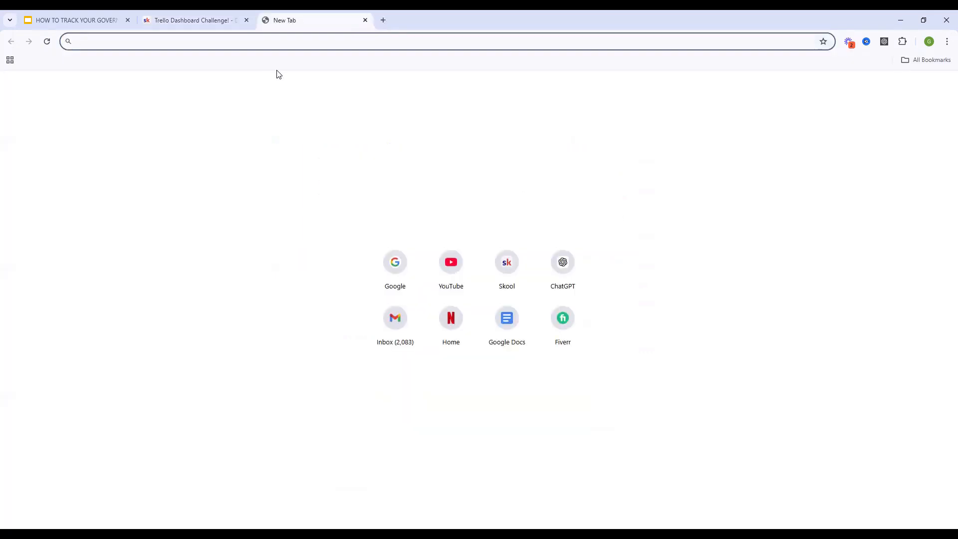
text(chatgpt.com/?model=gpt-4)
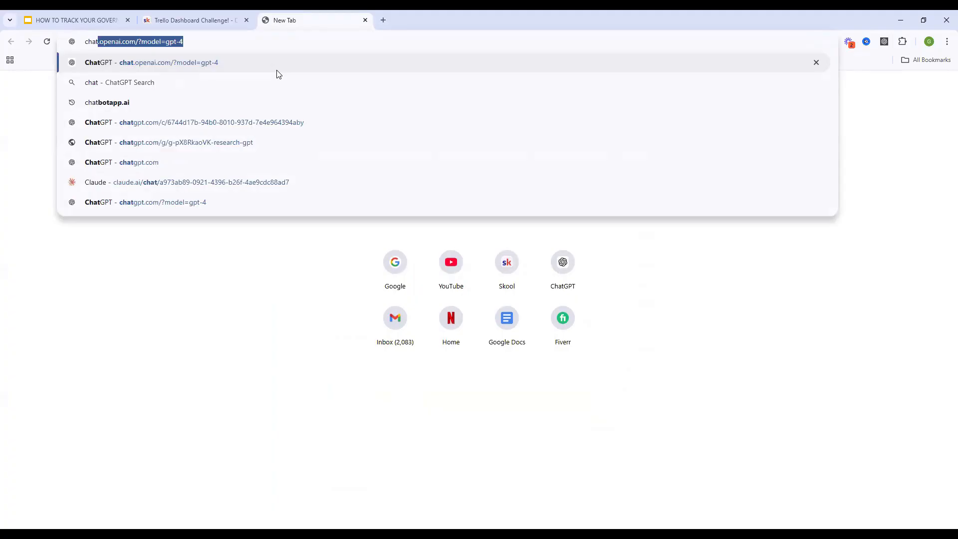
key(Return)
key(ctrl+t)
text(tre)
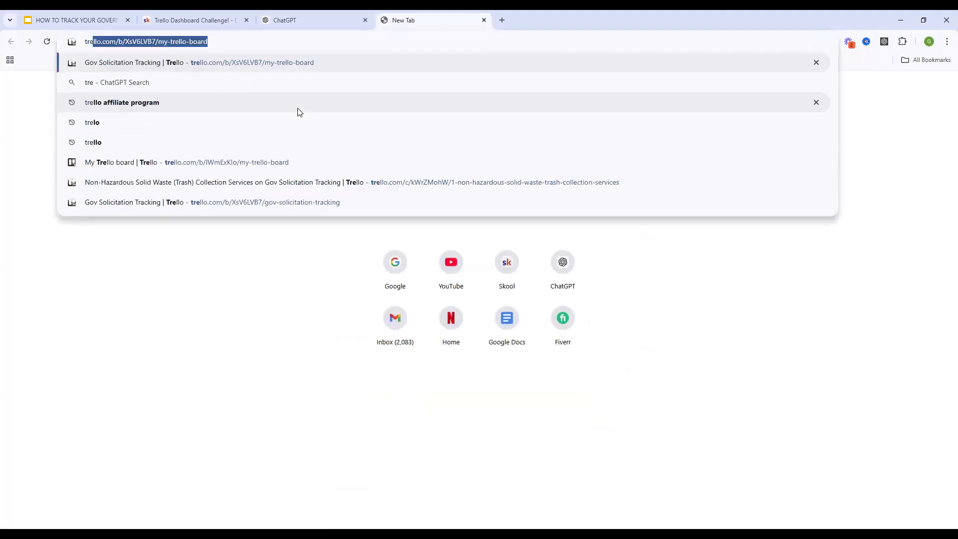
key(Return)
Copy the Step 1 dashboard plan prompt from the Trello Creation Sheet and submit it to ChatGPT.
click(187, 19)
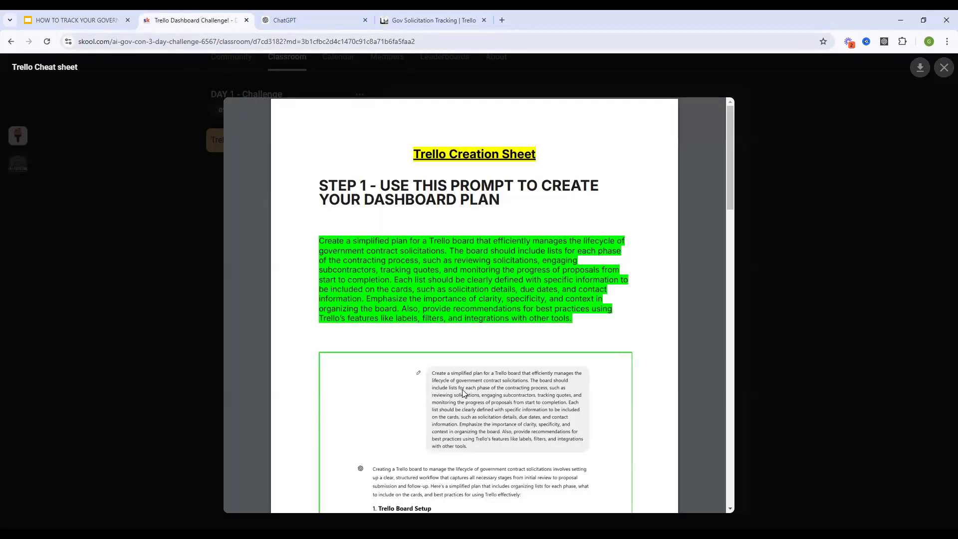
drag(316, 238, 585, 322)
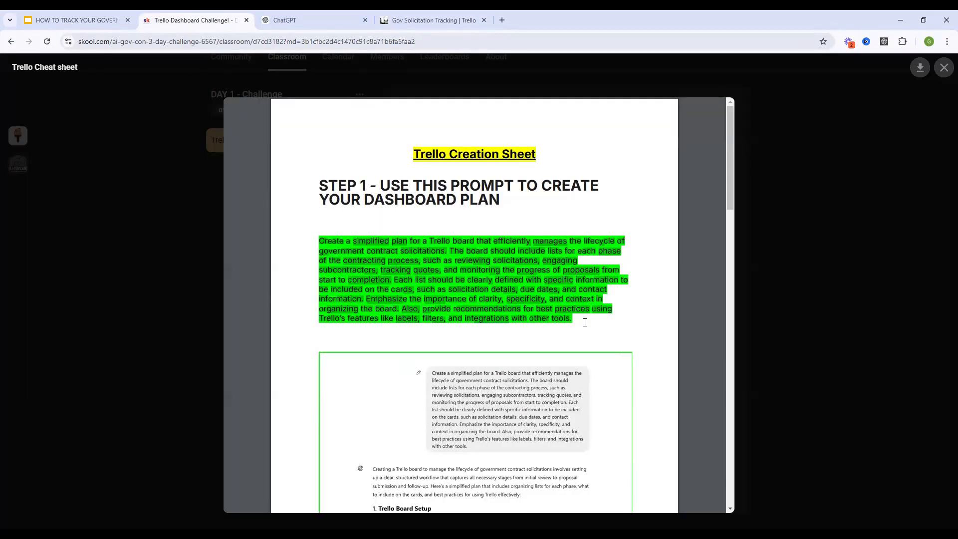
right_click(534, 280)
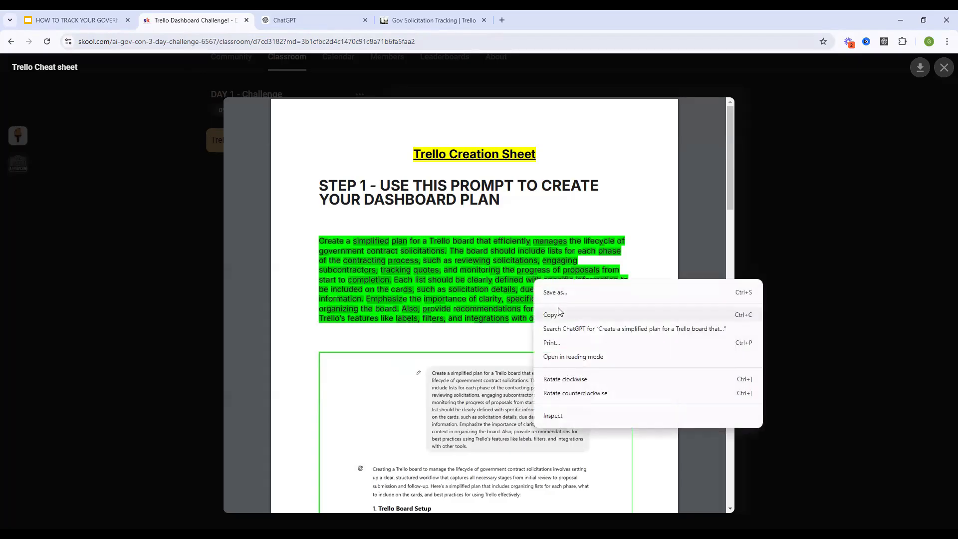
click(541, 314)
click(316, 20)
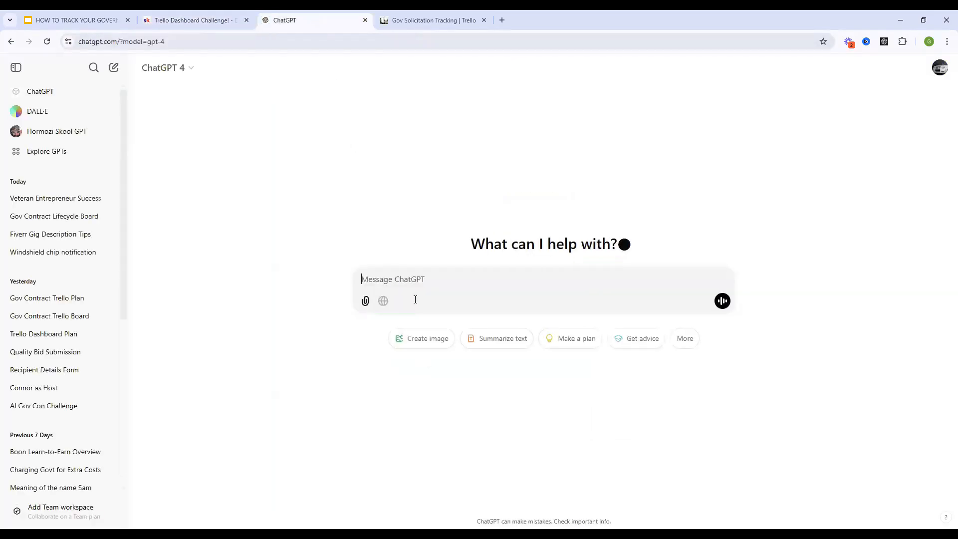
key(ctrl+v)
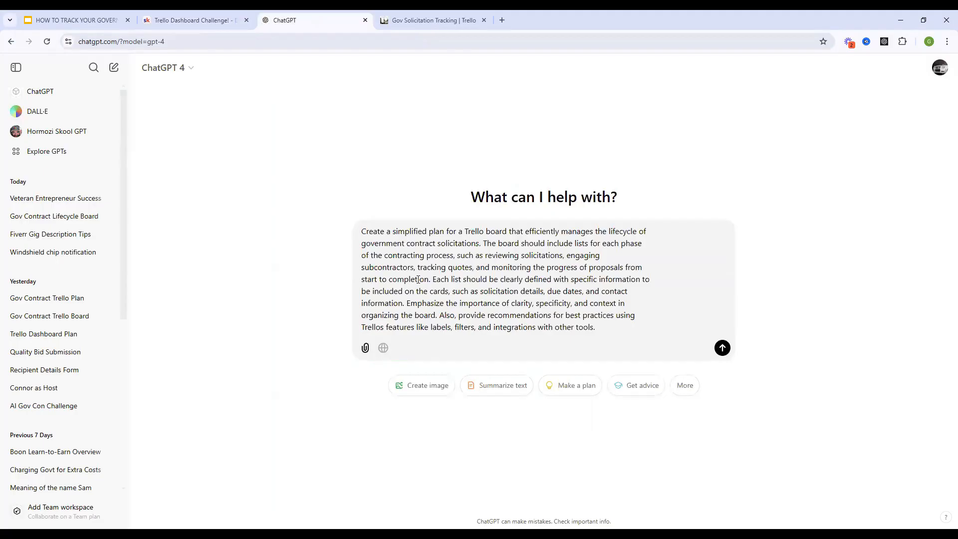
key(Return)
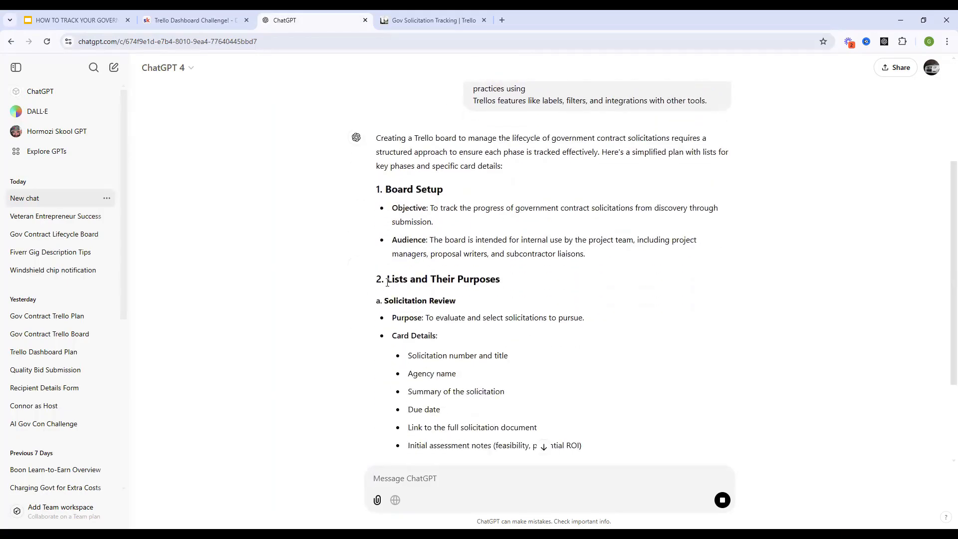
Review the generated plan's board setup, audience, list purposes and card details.
drag(430, 208, 500, 222)
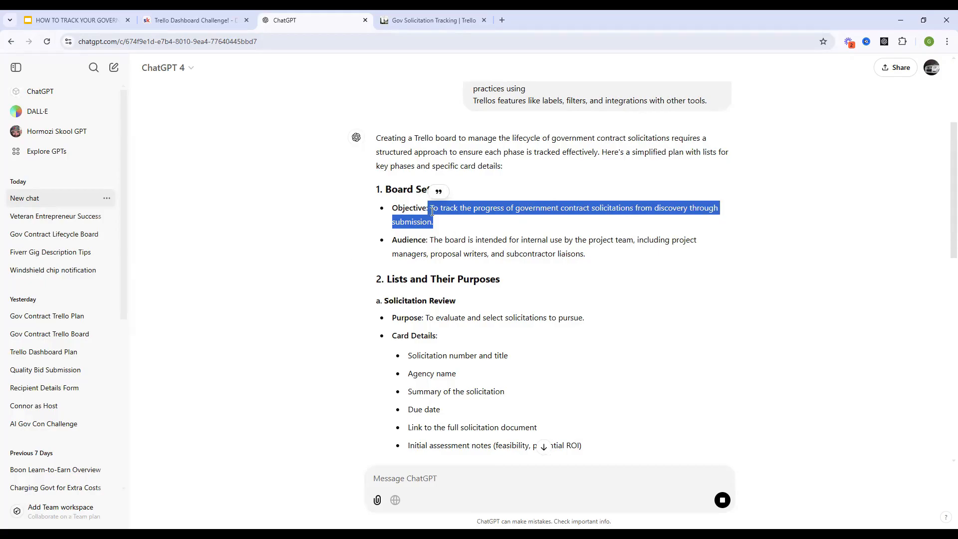
drag(426, 240, 592, 252)
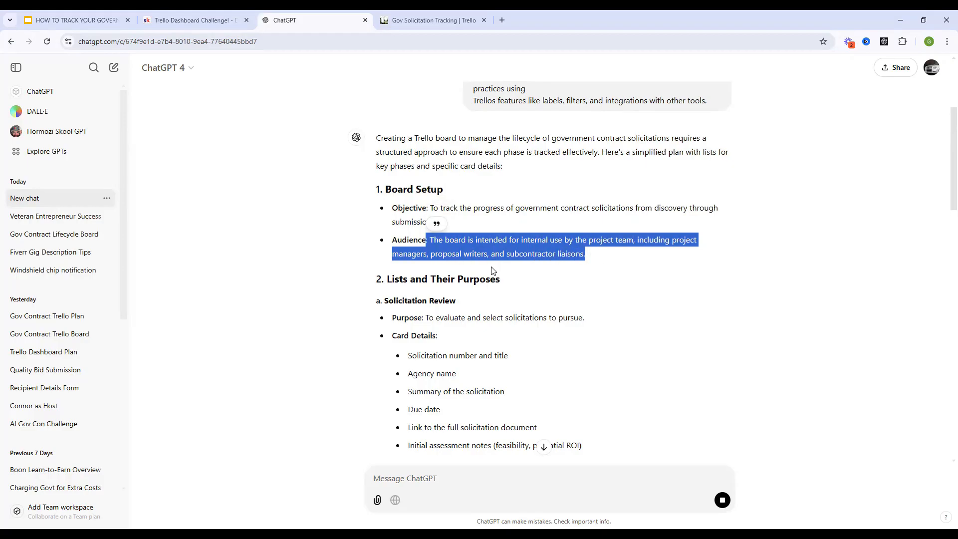
scroll(497, 274, down, 2)
drag(387, 178, 512, 345)
scroll(504, 299, down, 5)
scroll(503, 298, up, 1)
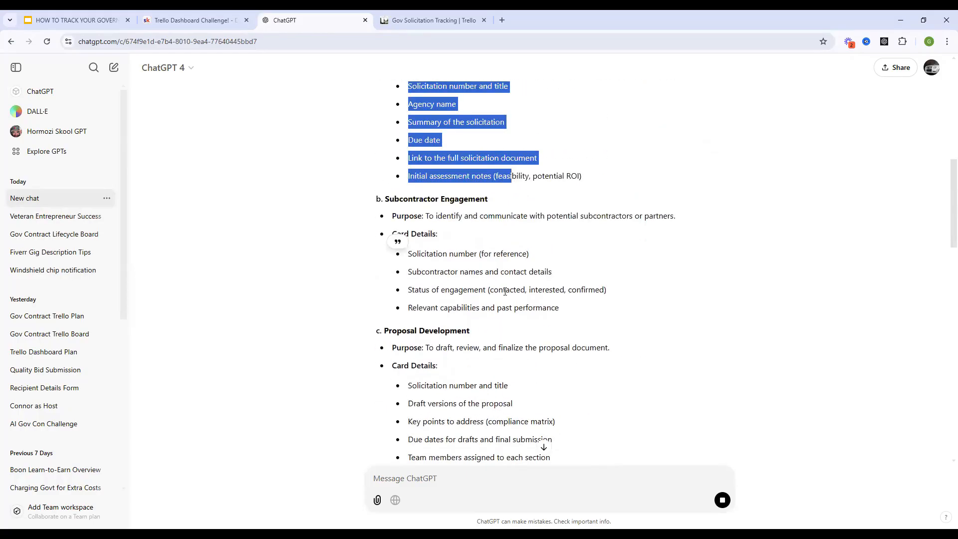
scroll(504, 296, down, 3)
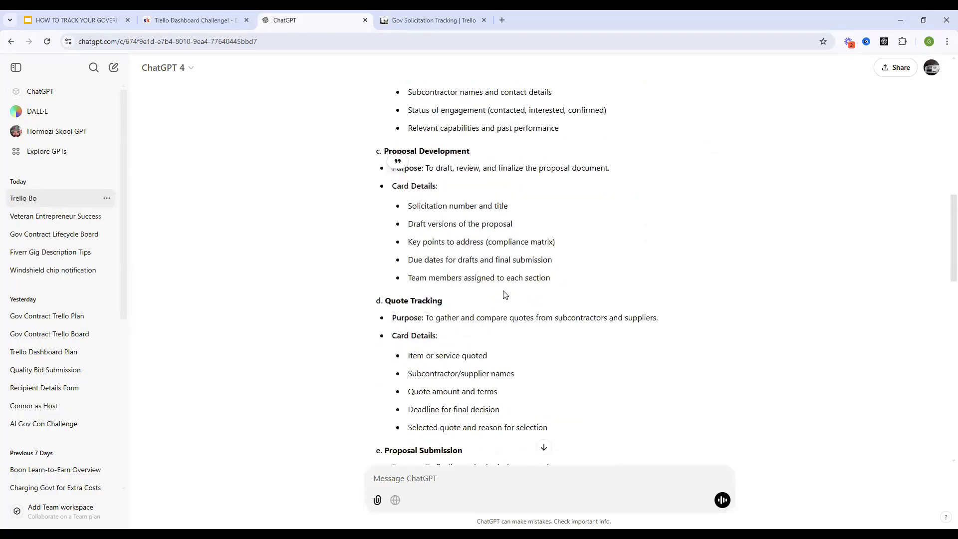
Switch to Trello and create a new board titled "Gov con test" with Workspace visibility.
click(408, 20)
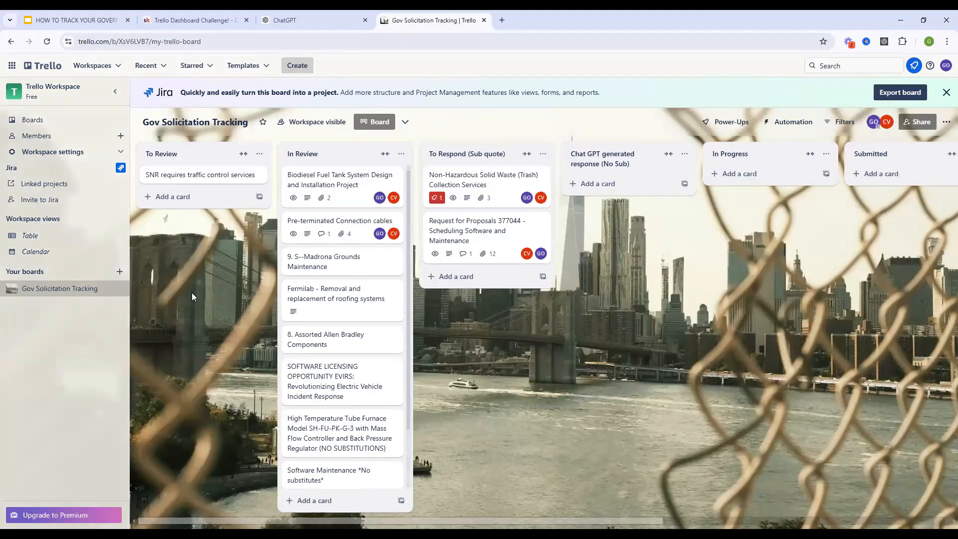
click(119, 271)
click(187, 402)
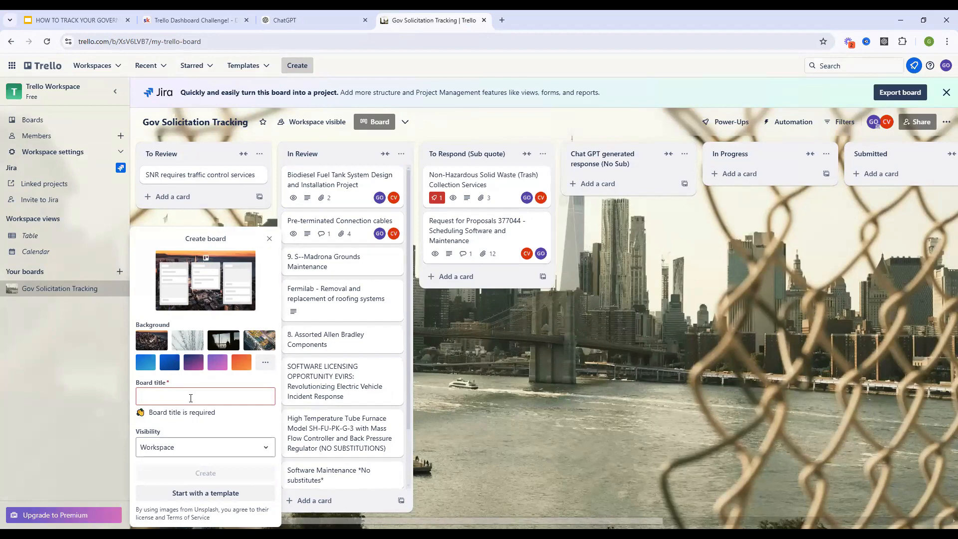
text(Go)
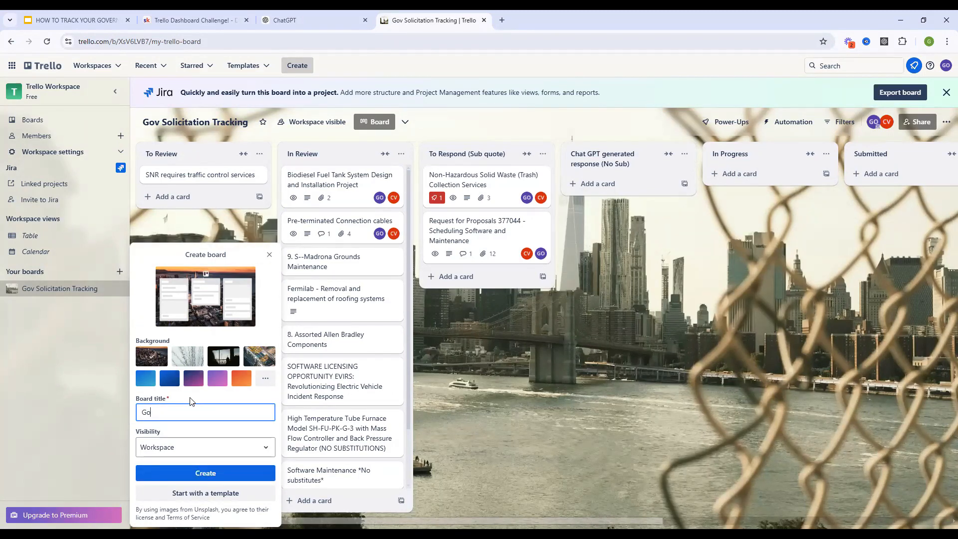
text(v con te)
key(Return)
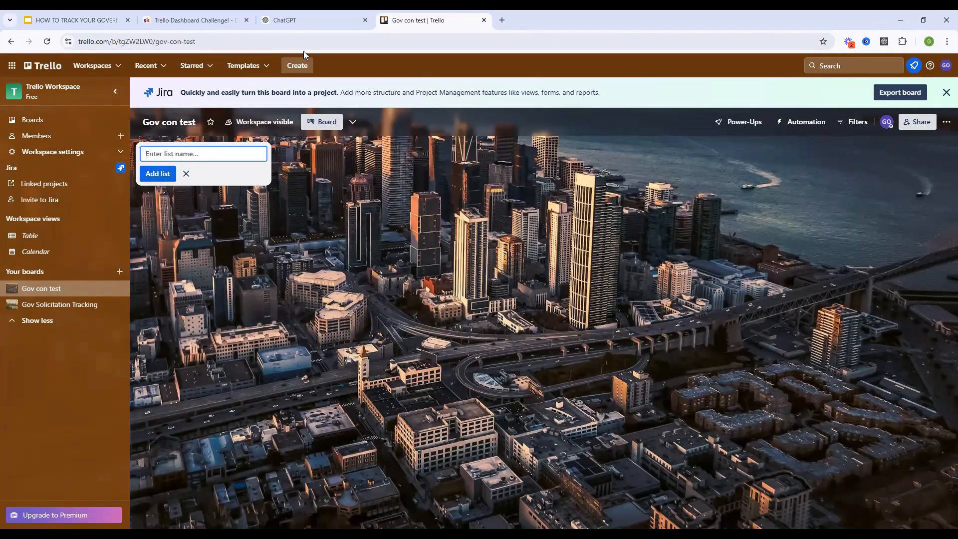
Return to the ChatGPT plan and examine each proposed list name from Solicitation Review to Post-Submission Follow-up.
click(292, 21)
scroll(496, 232, up, 5)
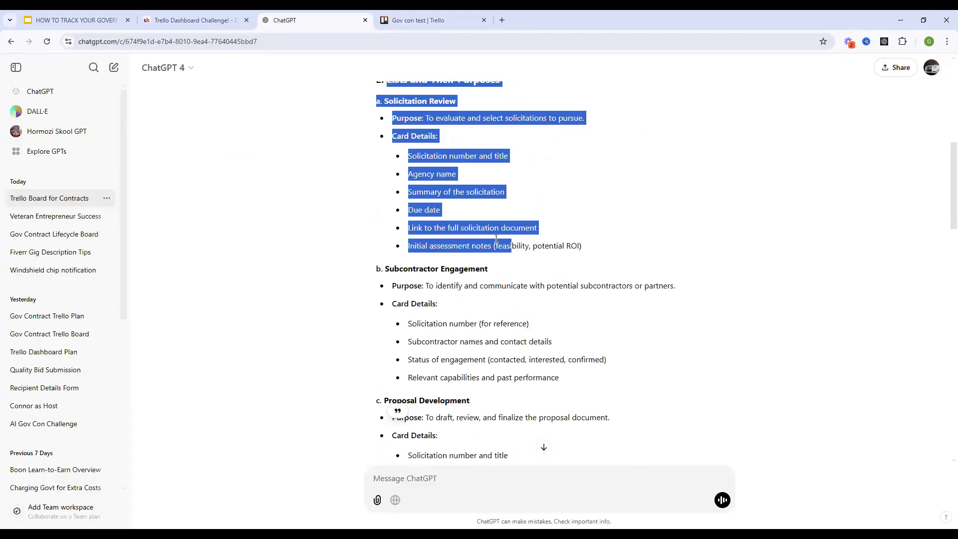
scroll(495, 239, up, 4)
click(452, 299)
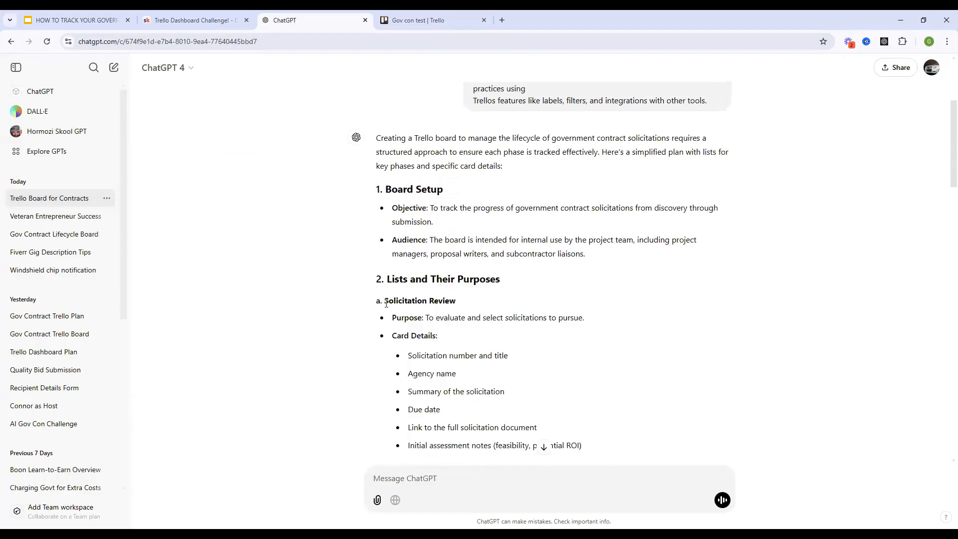
drag(387, 302, 461, 301)
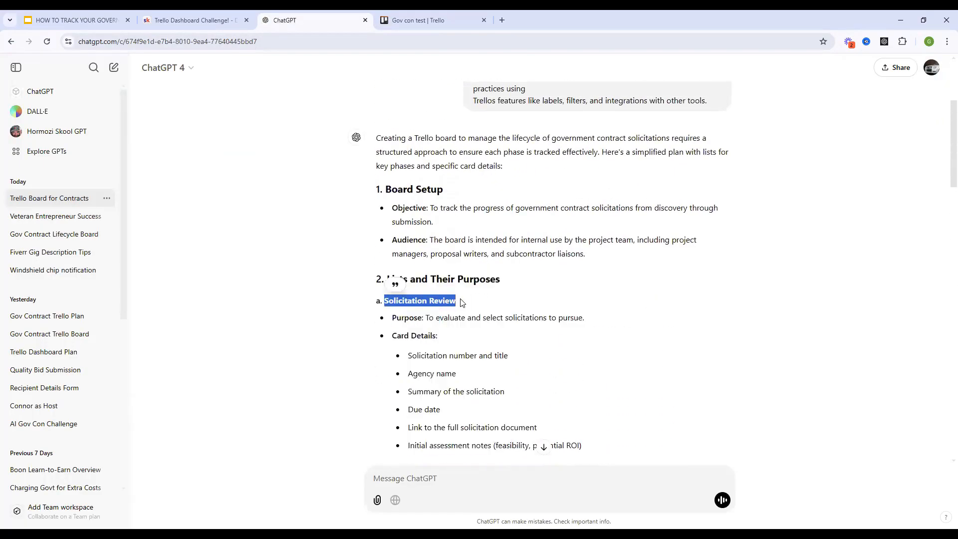
scroll(490, 289, down, 5)
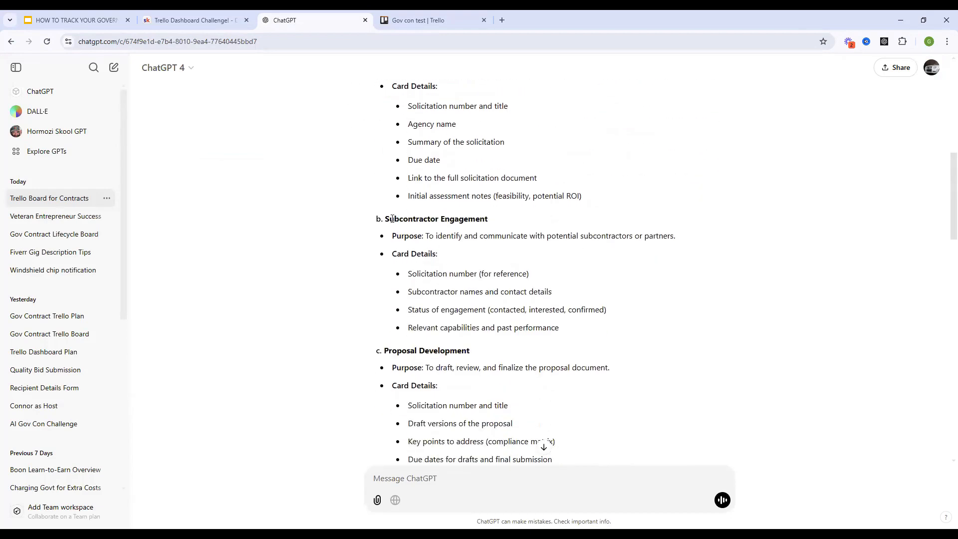
drag(383, 218, 491, 224)
scroll(445, 315, down, 3)
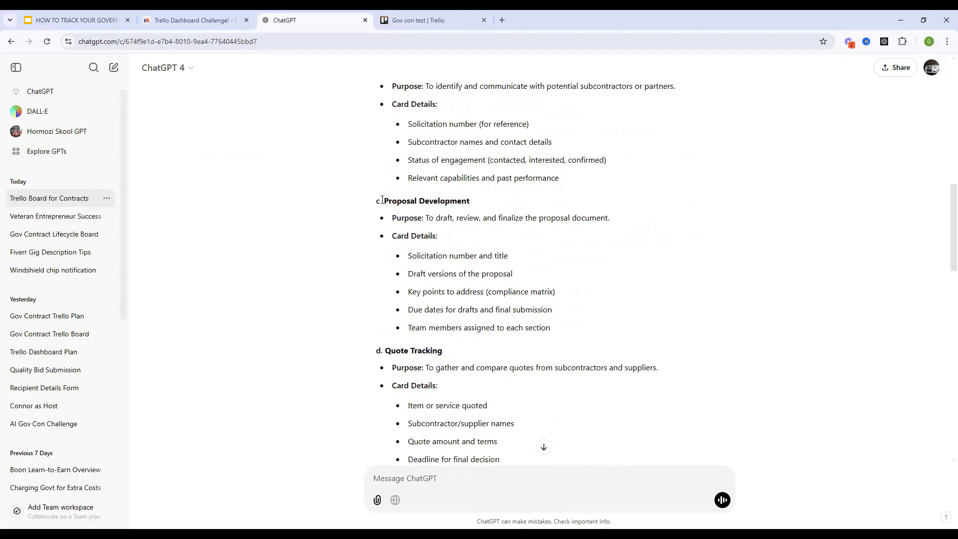
drag(390, 199, 477, 206)
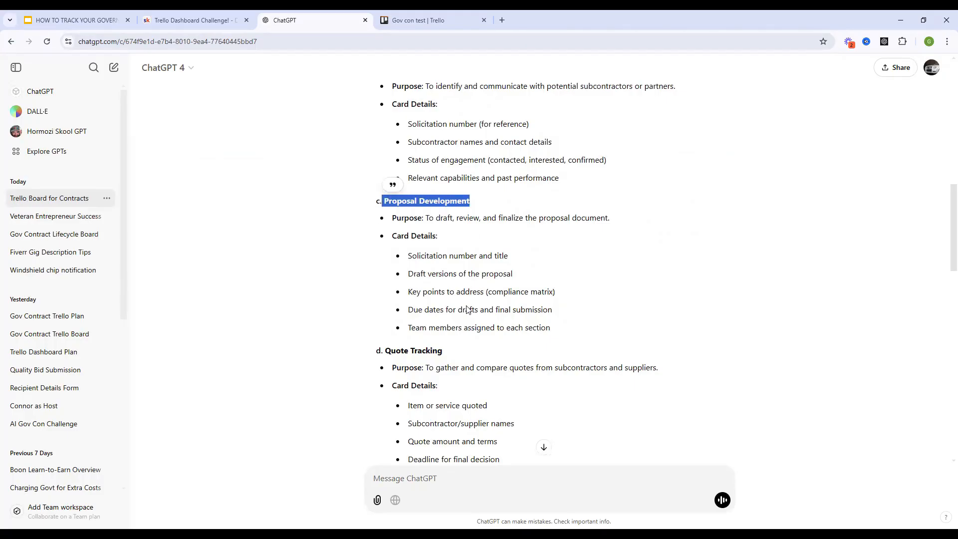
scroll(425, 323, down, 1)
scroll(425, 323, down, 3)
drag(388, 199, 449, 204)
scroll(408, 240, down, 3)
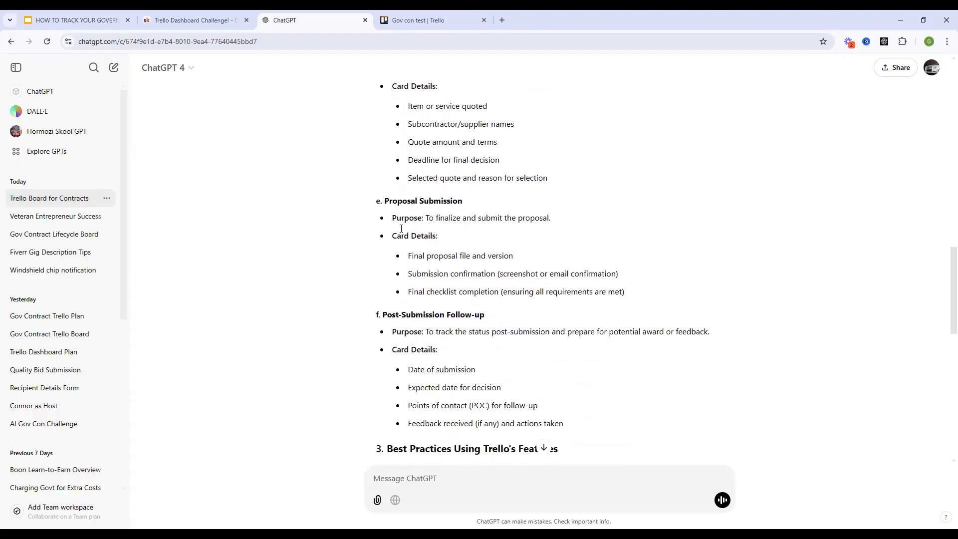
drag(390, 199, 464, 202)
scroll(401, 213, down, 2)
drag(382, 214, 487, 215)
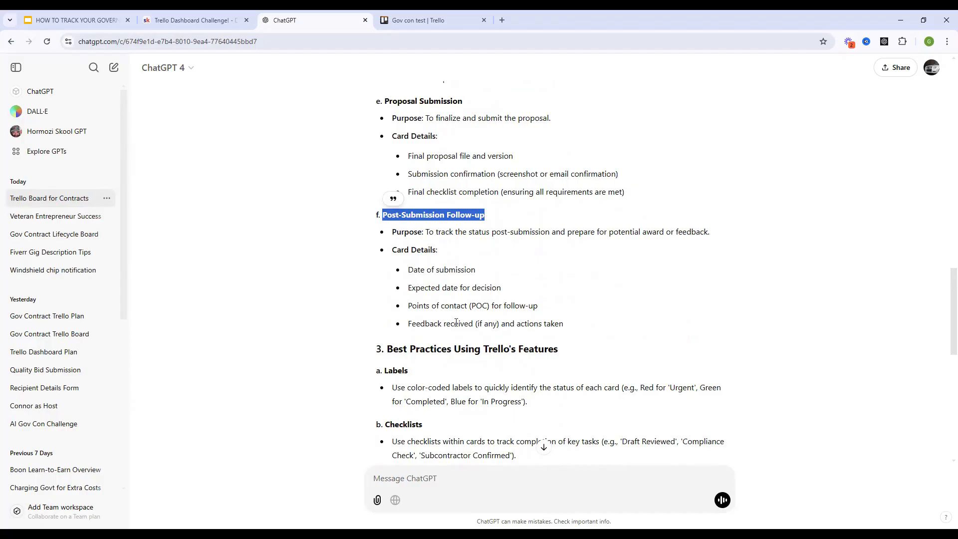
Copy the list name Solicitation Review from the ChatGPT plan and add it as the first list on the Trello board.
scroll(450, 338, up, 10)
scroll(451, 338, up, 10)
scroll(448, 339, down, 6)
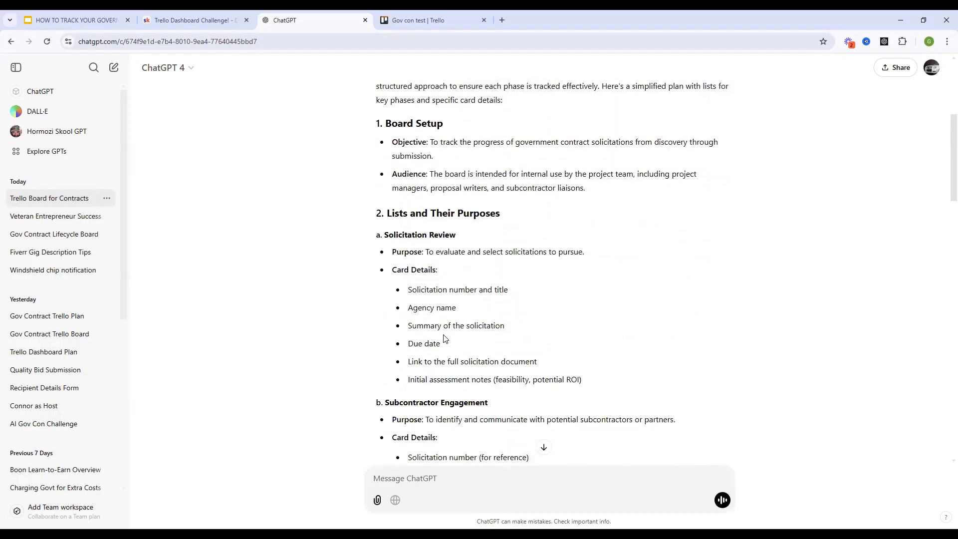
drag(384, 235, 469, 230)
key(ctrl+c)
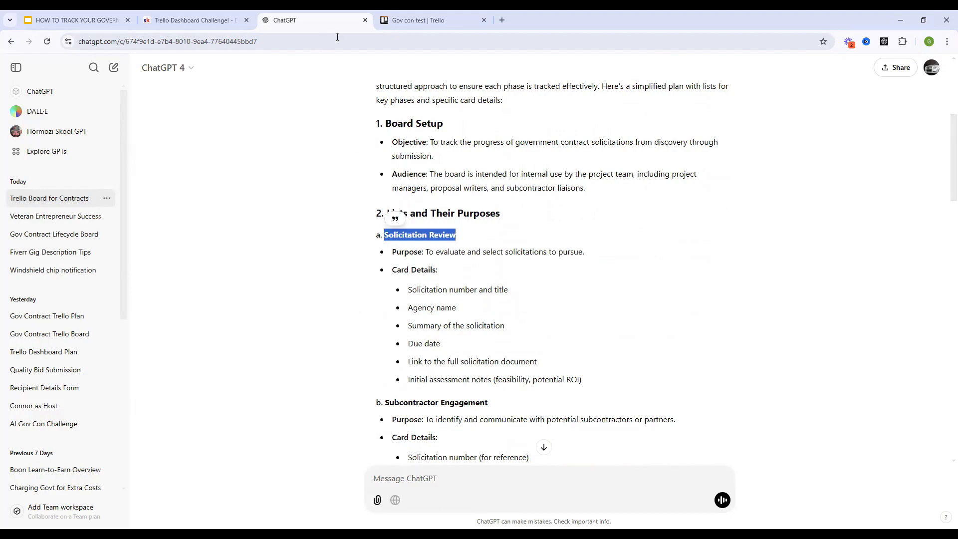
click(418, 20)
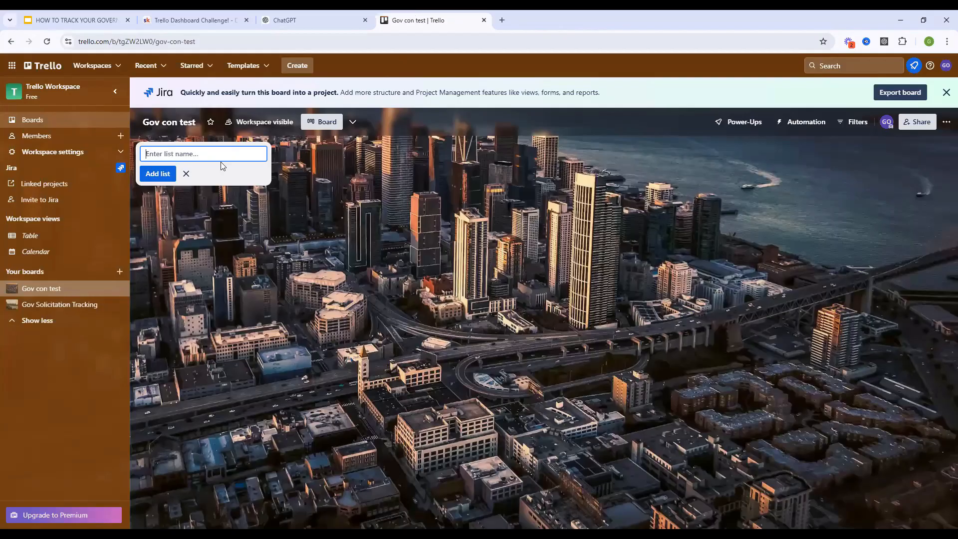
key(ctrl+v)
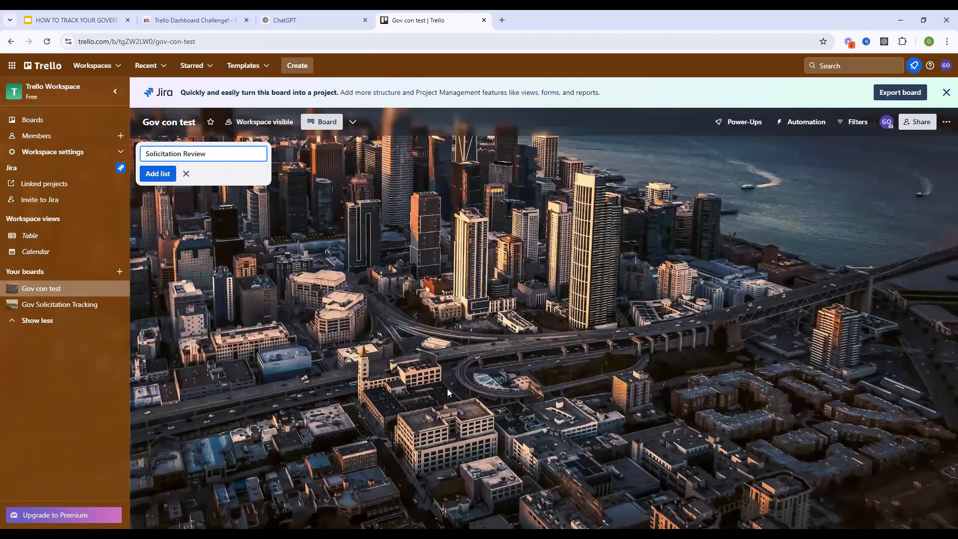
key(Return)
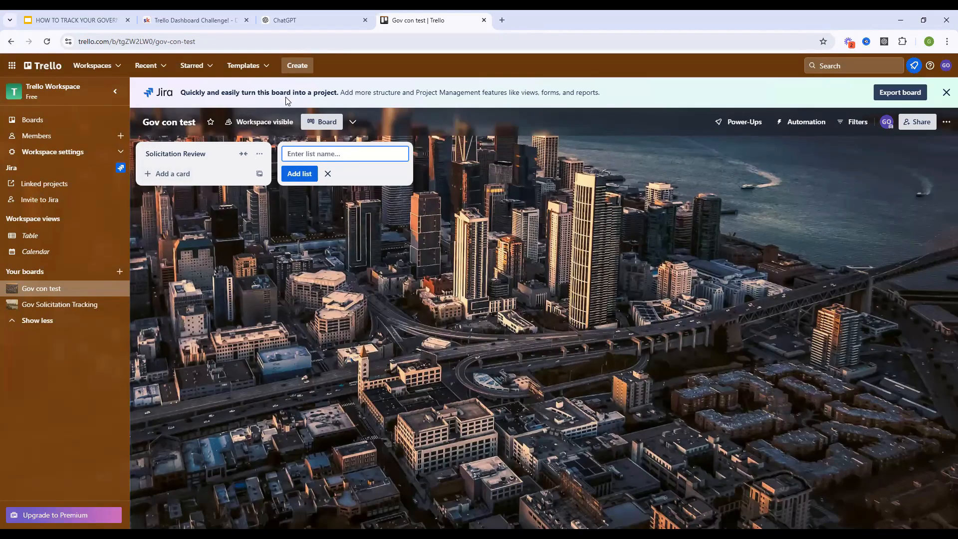
Copy the Subcontractor Engagement heading from the ChatGPT plan and add it as the second list in Trello.
click(289, 18)
scroll(405, 368, down, 1)
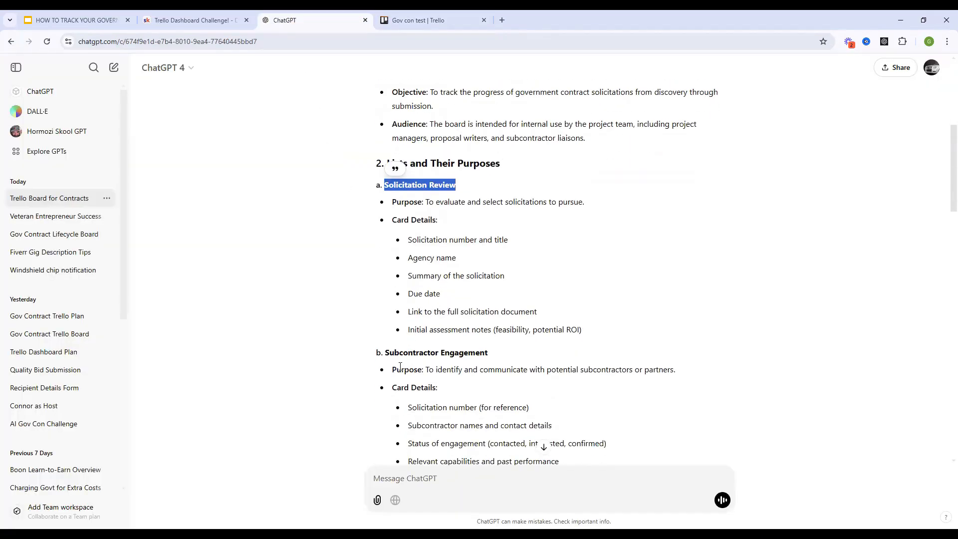
double_click(387, 355)
drag(493, 353, 385, 352)
key(ctrl+c)
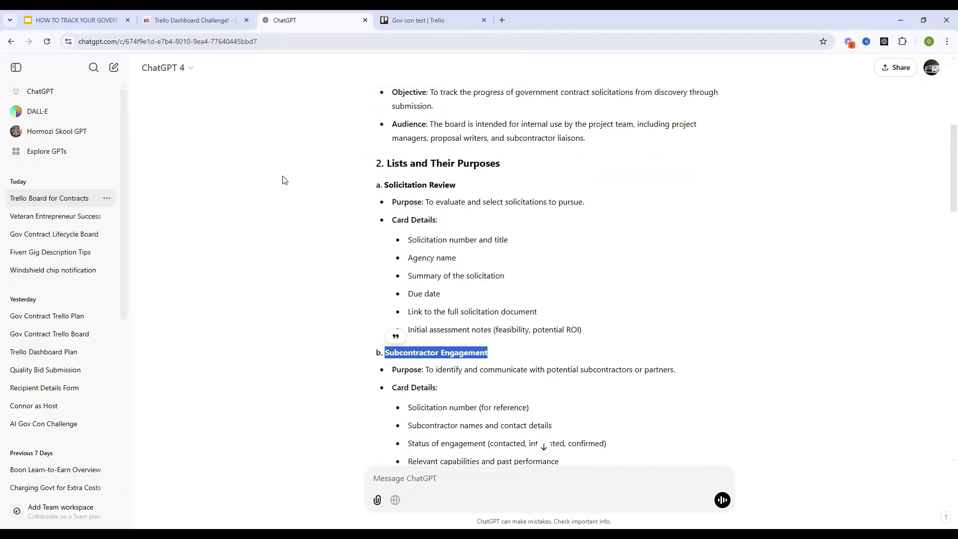
click(426, 11)
key(ctrl+v)
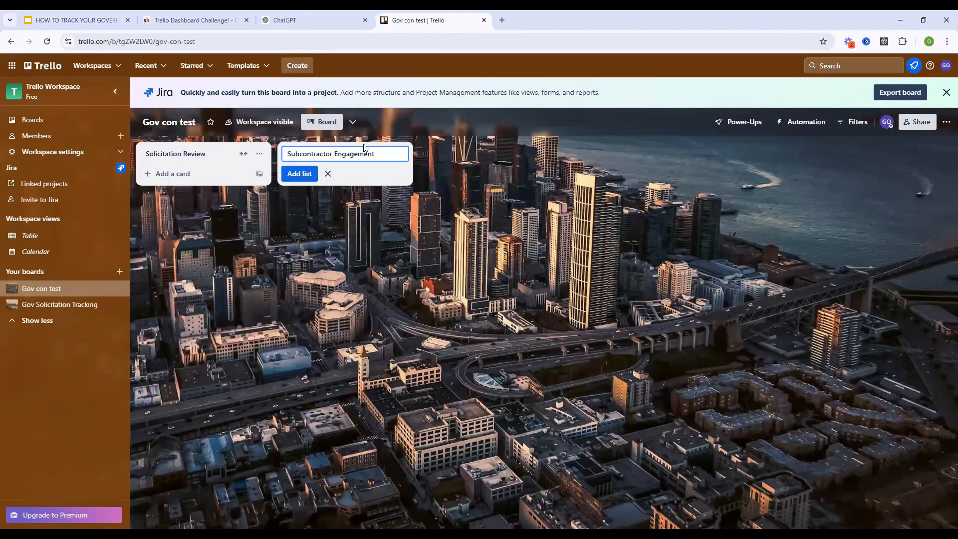
click(307, 173)
Add a third Trello list named Proposal Development, copying the name from the ChatGPT plan.
click(281, 13)
scroll(389, 279, down, 4)
drag(385, 283, 474, 291)
key(ctrl+c)
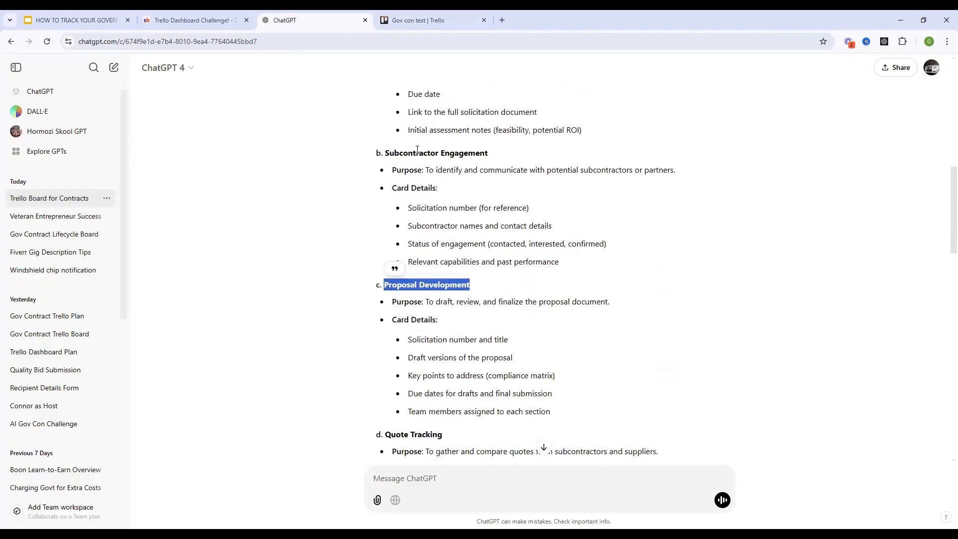
click(421, 15)
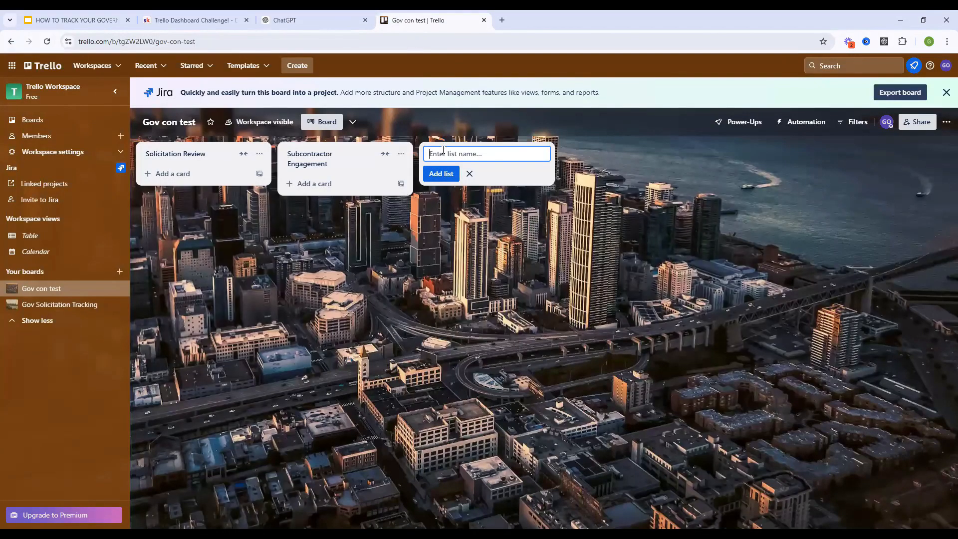
key(ctrl+v)
click(440, 173)
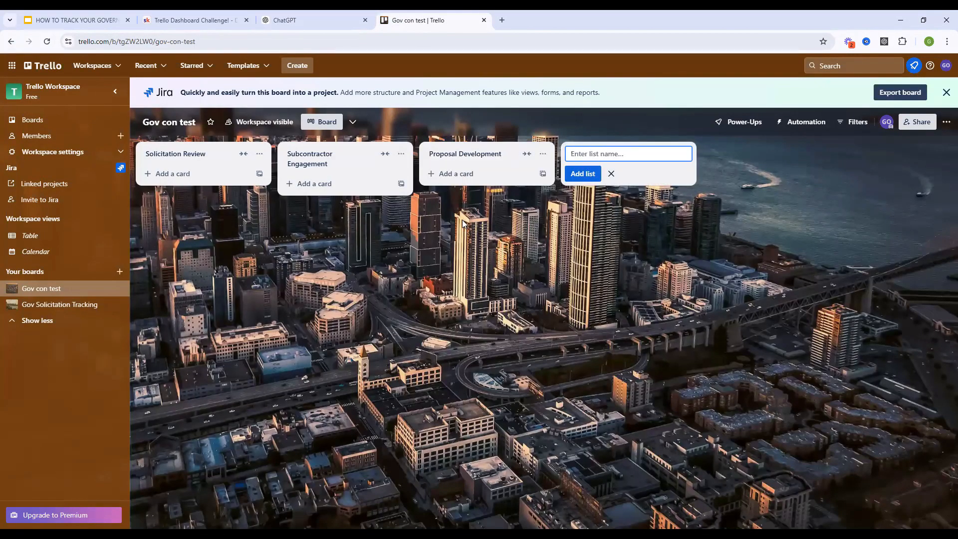
Take the Quote Tracking heading from the ChatGPT plan and add it as the fourth list in Trello.
click(313, 18)
scroll(390, 287, down, 3)
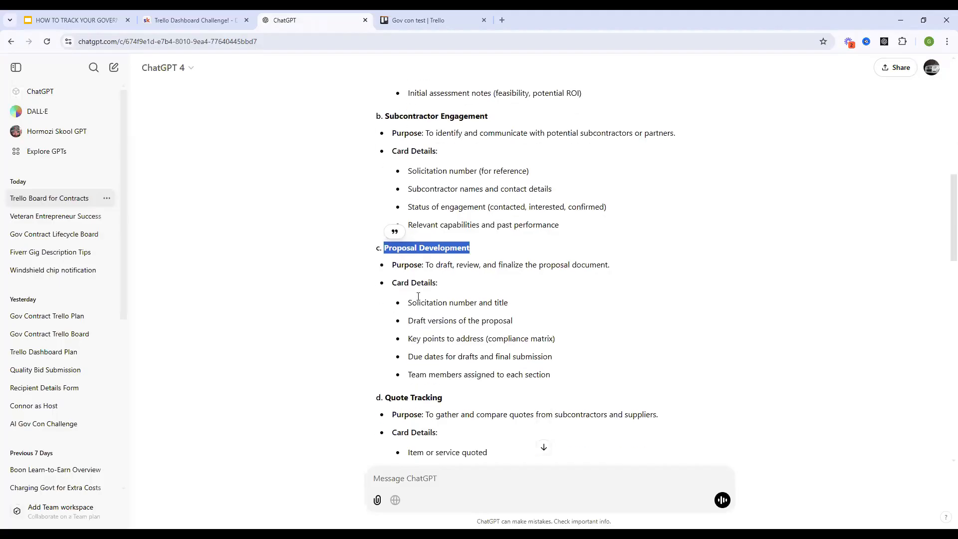
drag(385, 283, 465, 289)
key(ctrl+c)
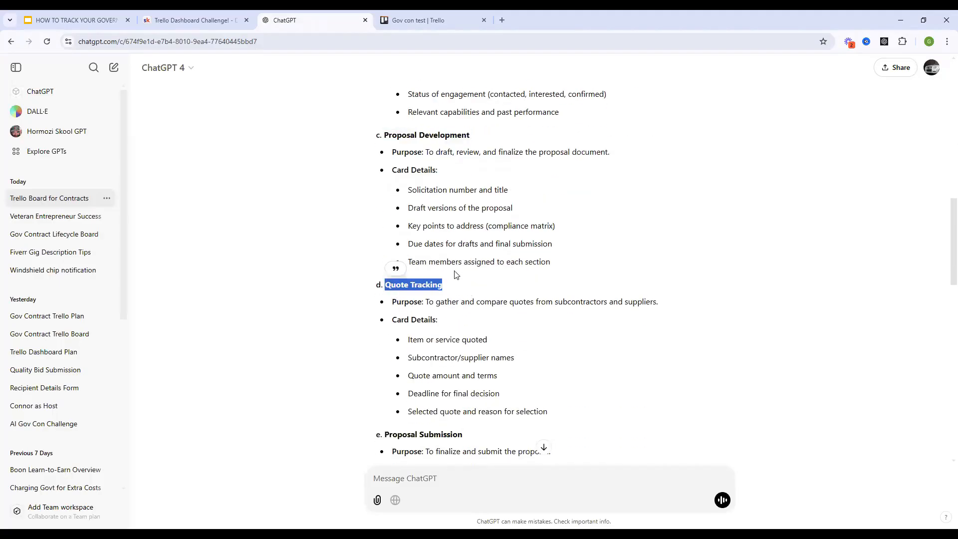
click(443, 23)
key(ctrl+v)
Copy the Proposal Submission name from the ChatGPT plan and add it as the fifth list on the Trello board.
click(319, 16)
scroll(392, 280, down, 3)
drag(383, 281, 479, 286)
key(ctrl+c)
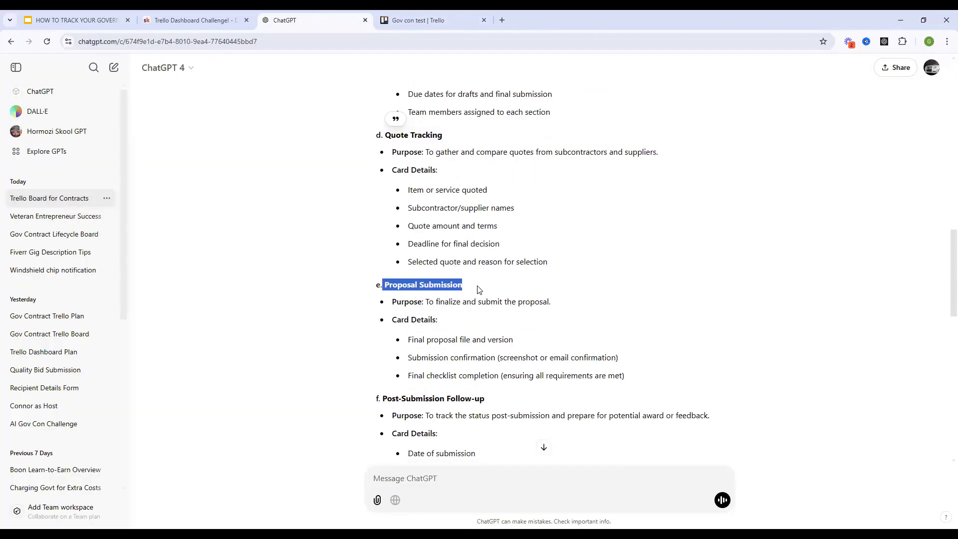
click(413, 21)
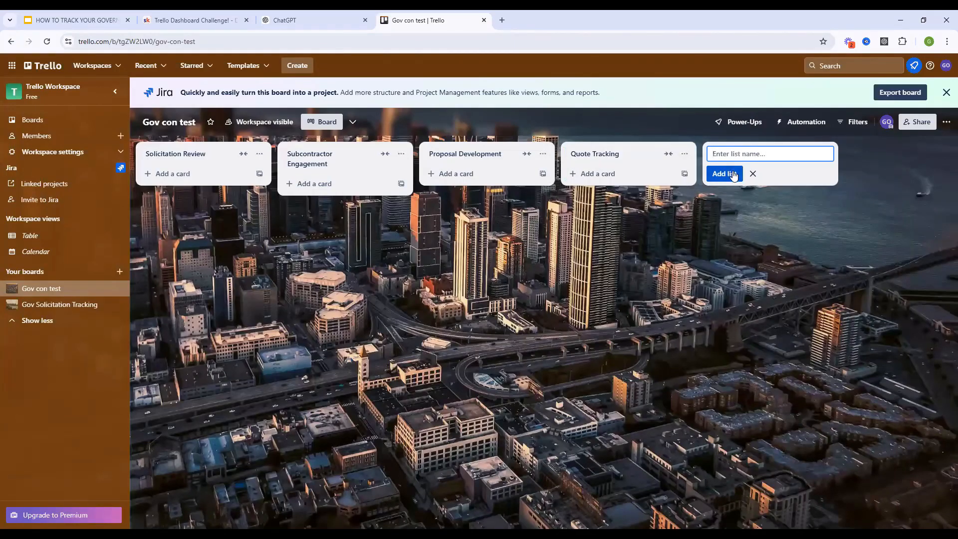
key(ctrl+v)
click(733, 174)
Add the final Trello list, Post-Submission Follow-up, using the heading copied from the ChatGPT plan.
click(343, 20)
scroll(391, 198, down, 4)
drag(383, 199, 512, 206)
key(ctrl+c)
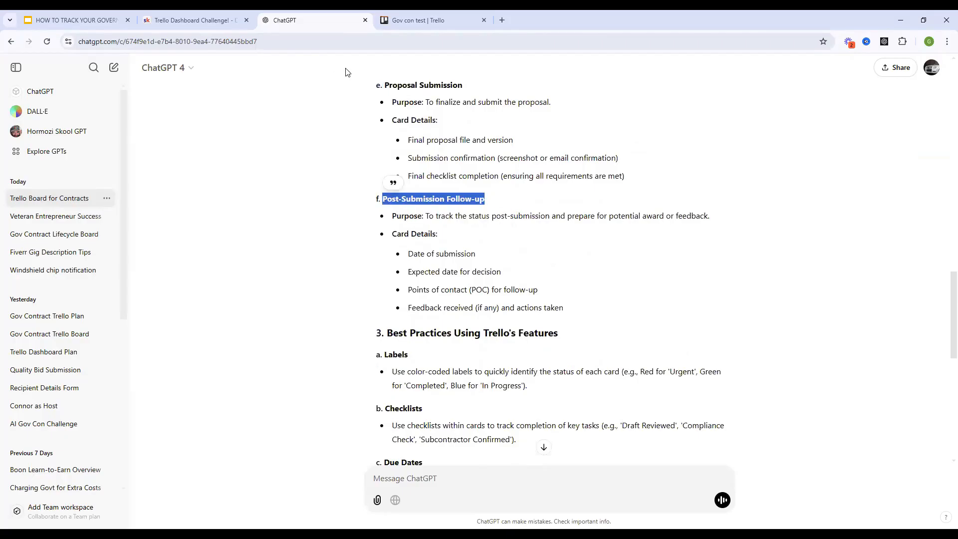
click(400, 21)
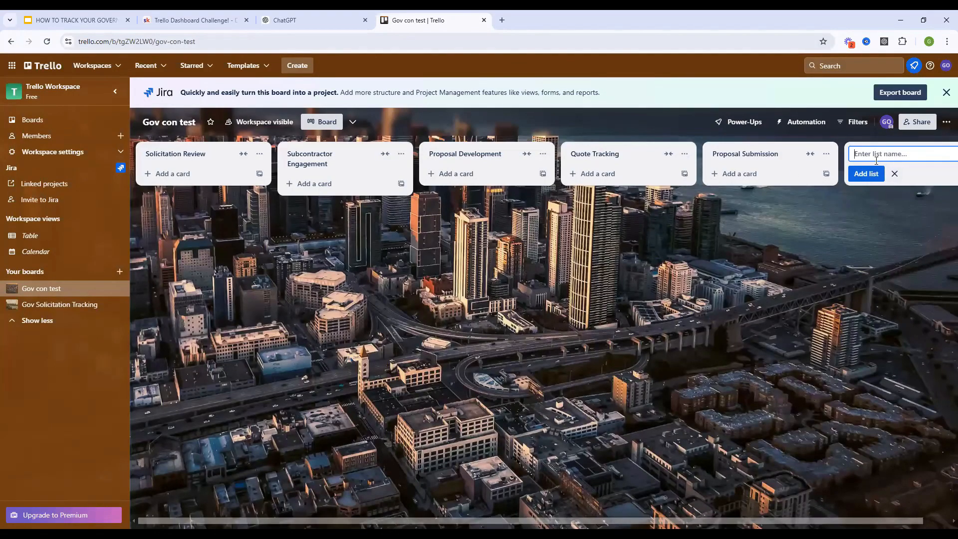
key(ctrl+v)
click(866, 174)
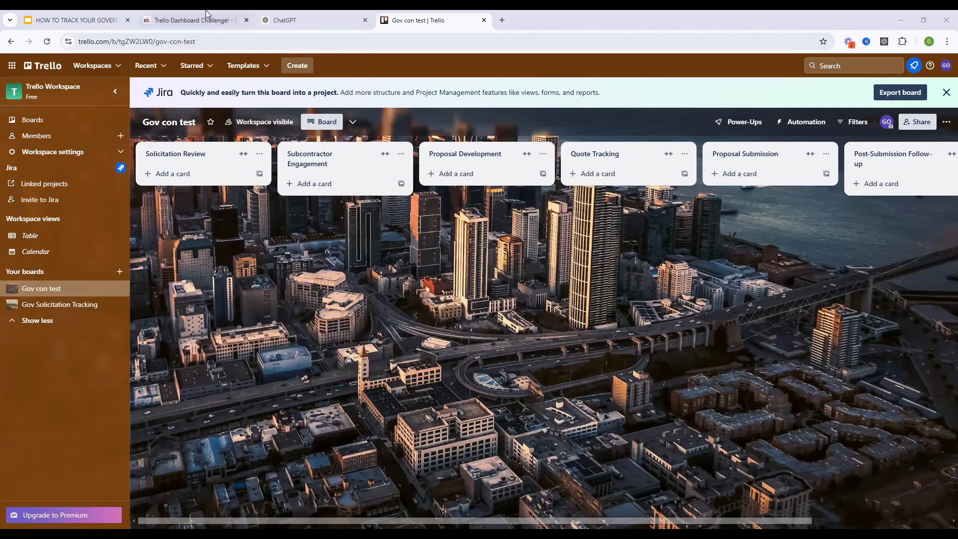
Revisit the Step 1 prompt in the Trello Creation Sheet and reread the lists and card details in the ChatGPT plan.
click(192, 20)
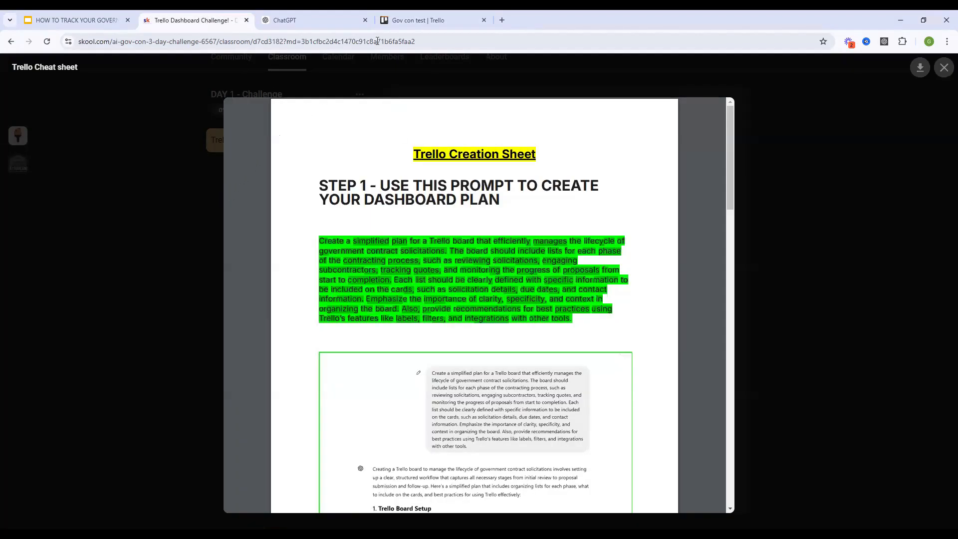
click(407, 20)
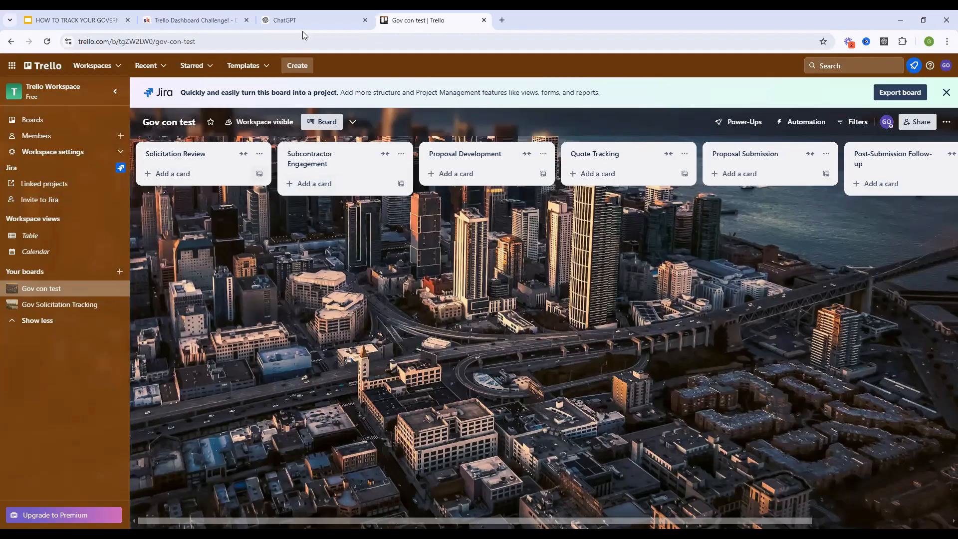
key(ctrl+shift+Tab)
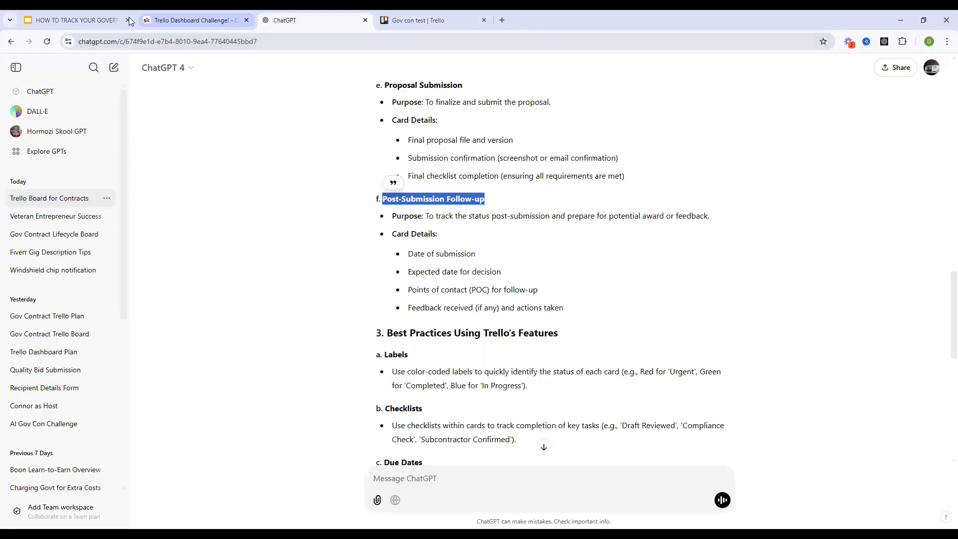
key(ctrl+shift+Tab)
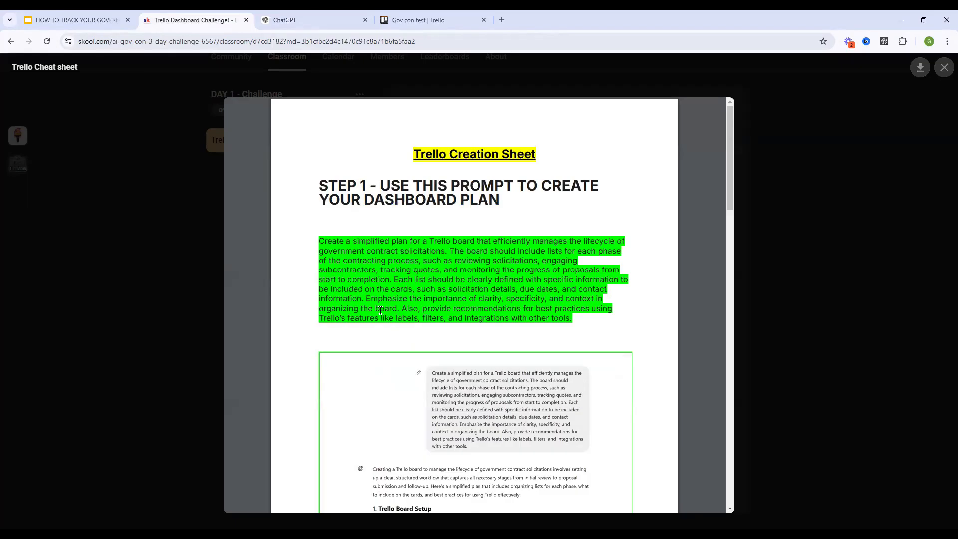
click(322, 21)
scroll(465, 270, up, 6)
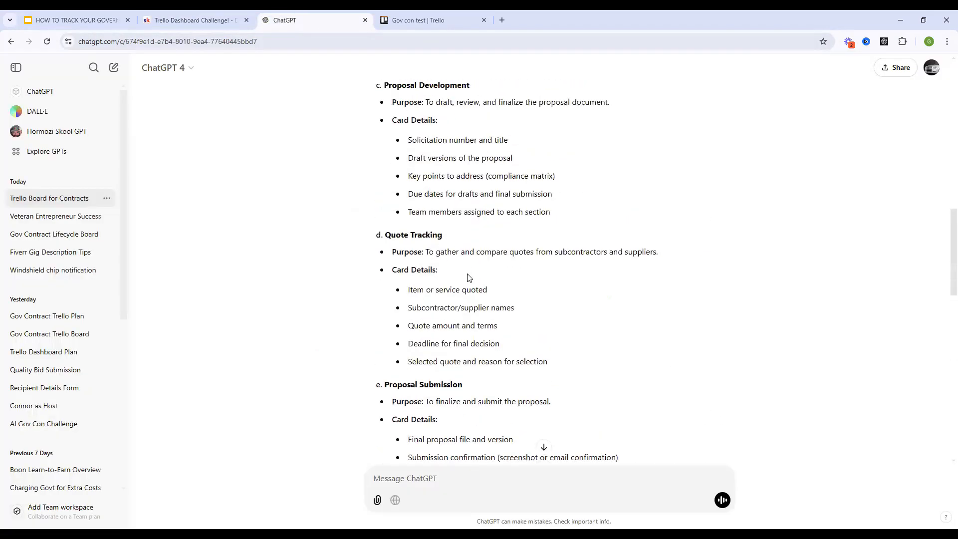
scroll(465, 269, up, 10)
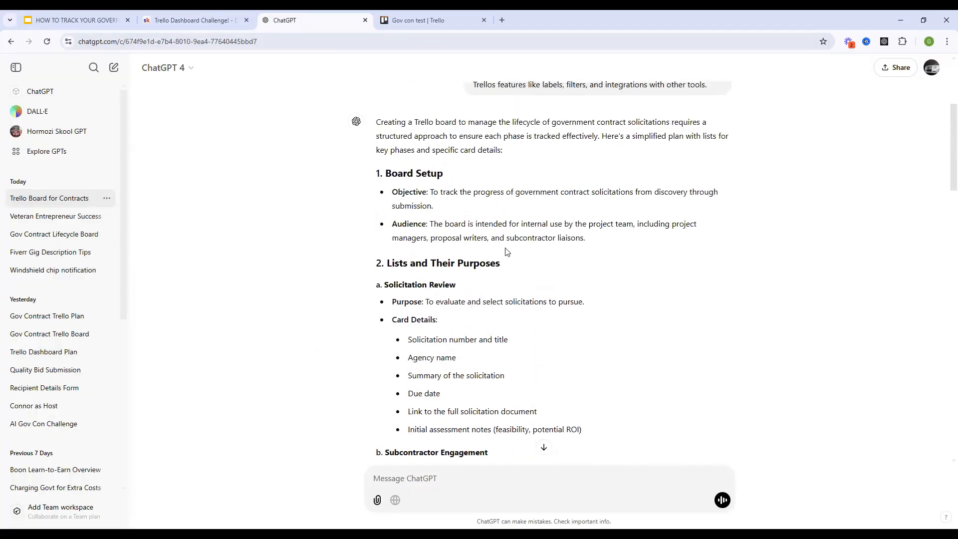
scroll(505, 251, up, 4)
scroll(390, 239, down, 3)
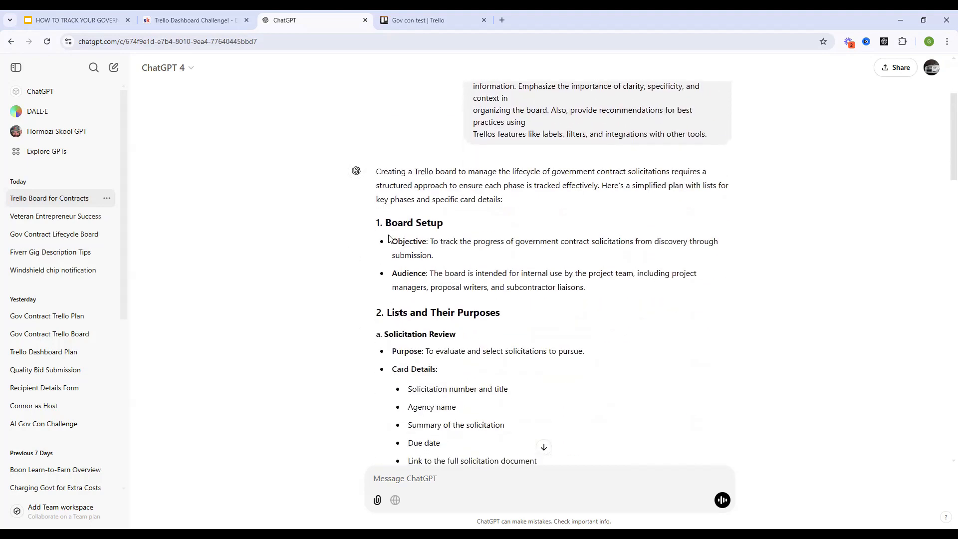
scroll(391, 244, down, 12)
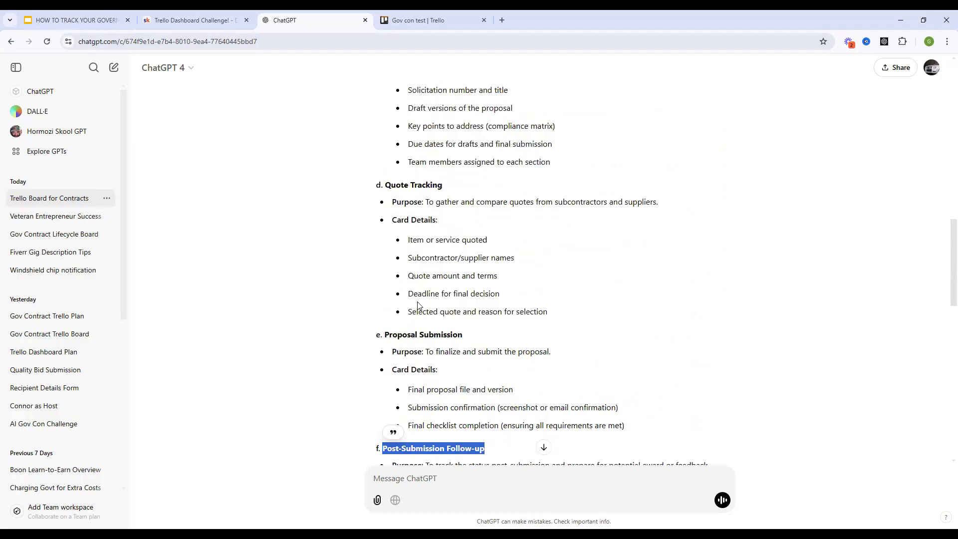
scroll(419, 304, up, 7)
scroll(421, 309, up, 4)
scroll(436, 289, down, 18)
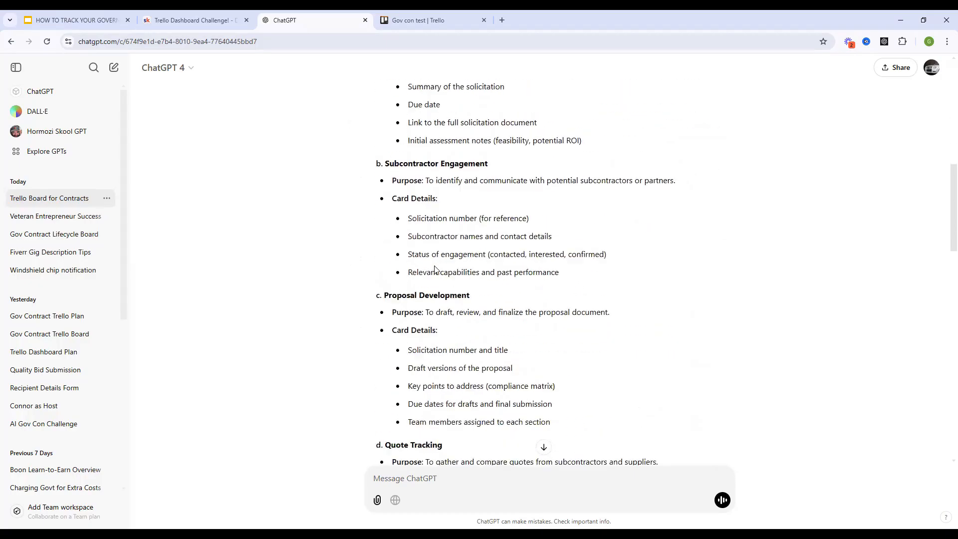
scroll(438, 300, up, 20)
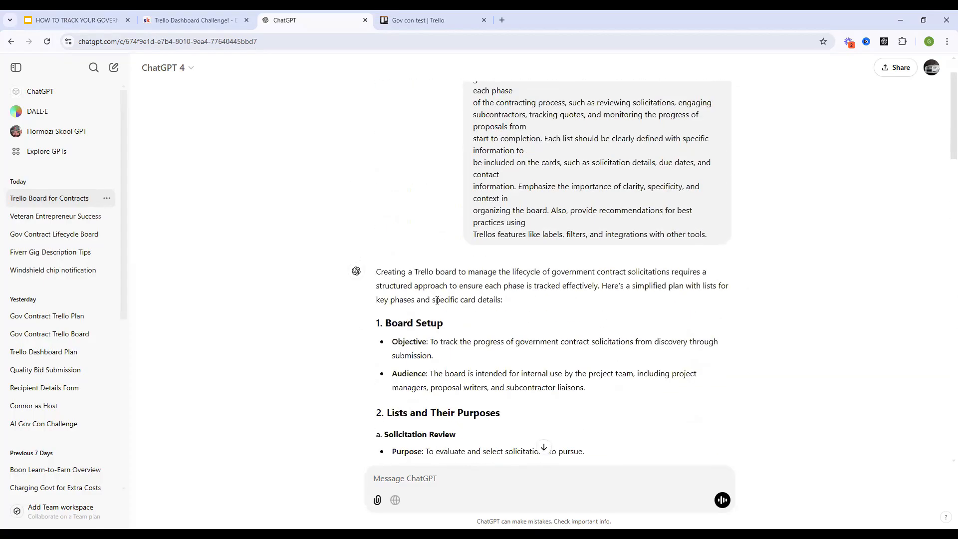
Return to the Gov con test board in Trello and look across its lists from Solicitation Review to Post-Submission Follow-up.
click(419, 27)
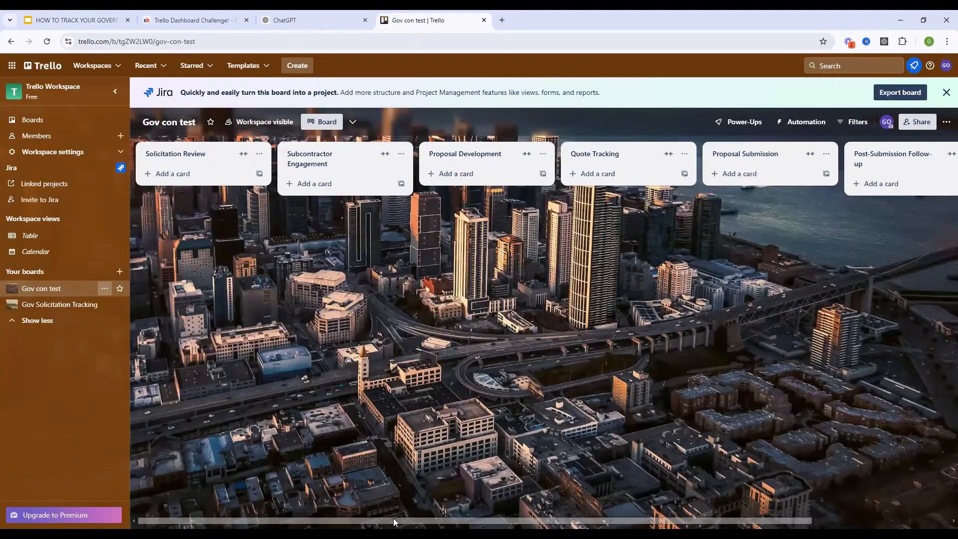
scroll(393, 517, right, 2)
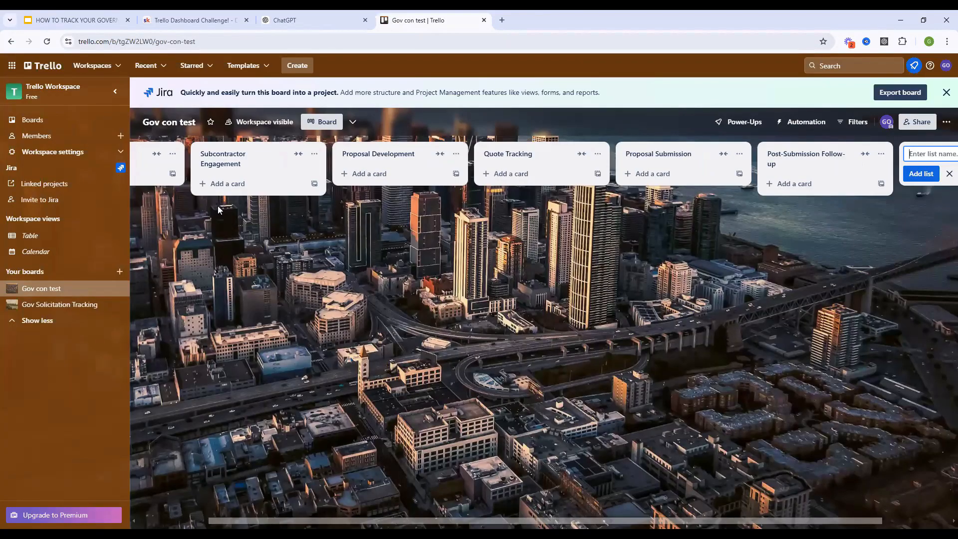
scroll(218, 209, left, 2)
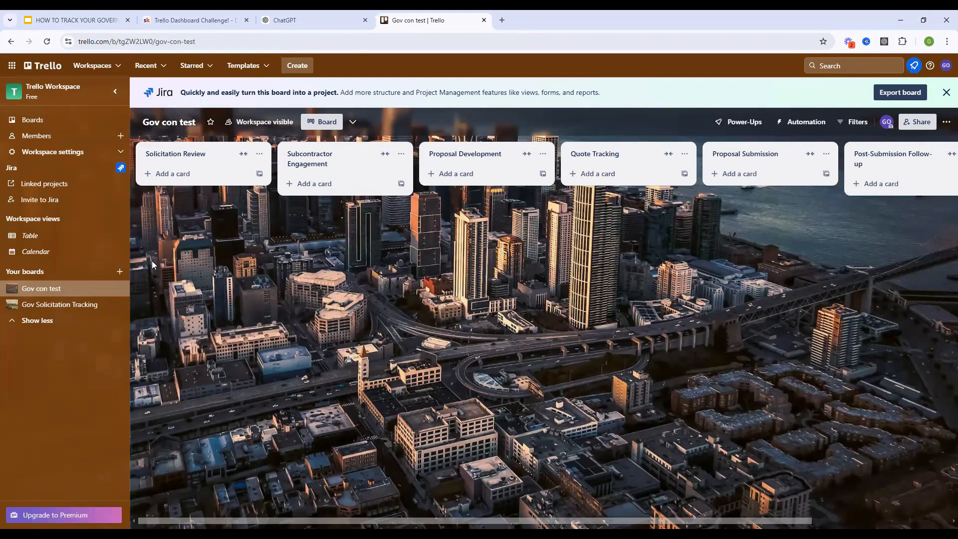
Go back to the ChatGPT plan and examine the section on best practices using Trello's features.
click(283, 16)
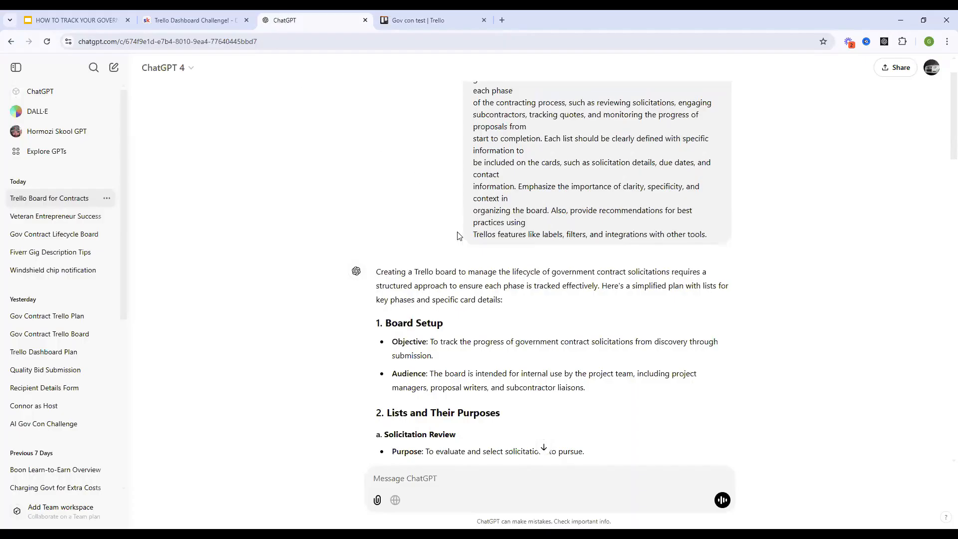
scroll(455, 236, down, 17)
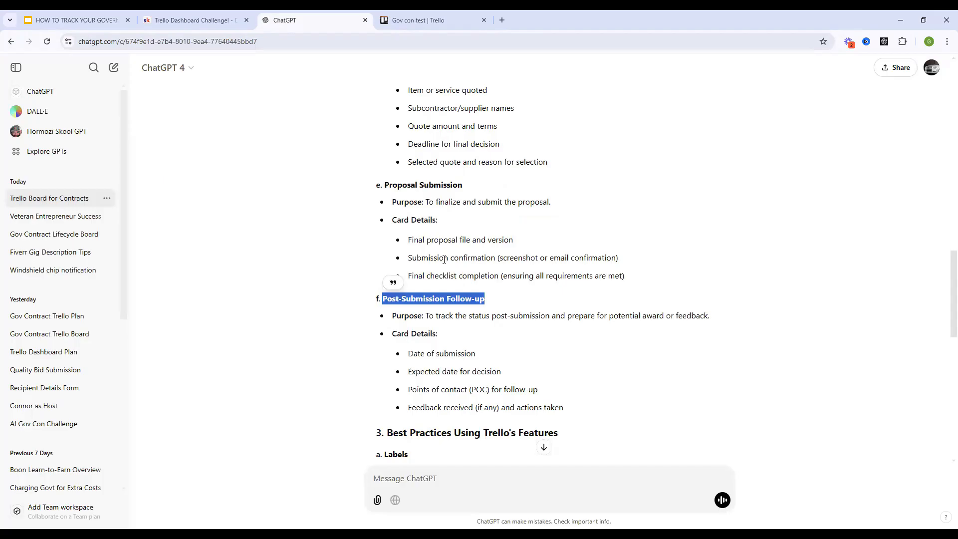
scroll(443, 264, down, 6)
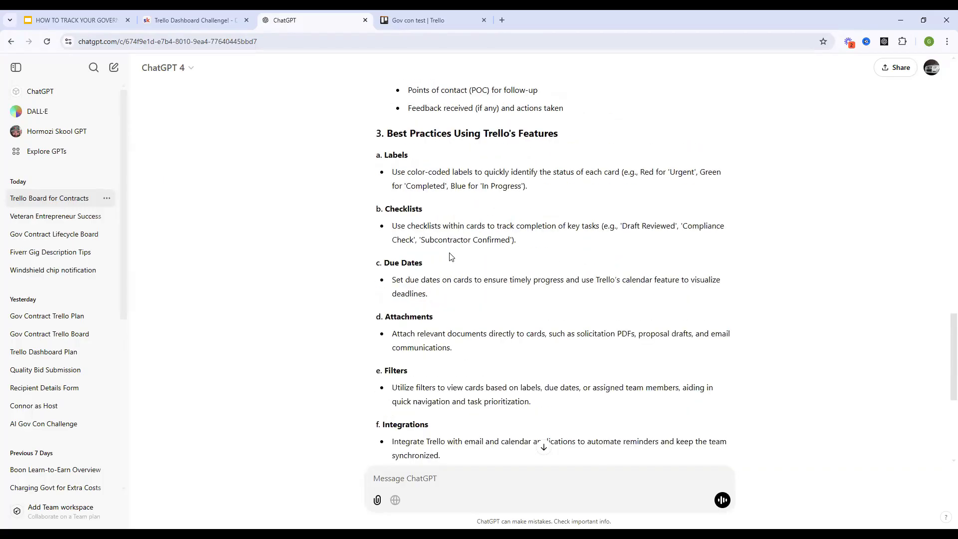
scroll(439, 254, up, 1)
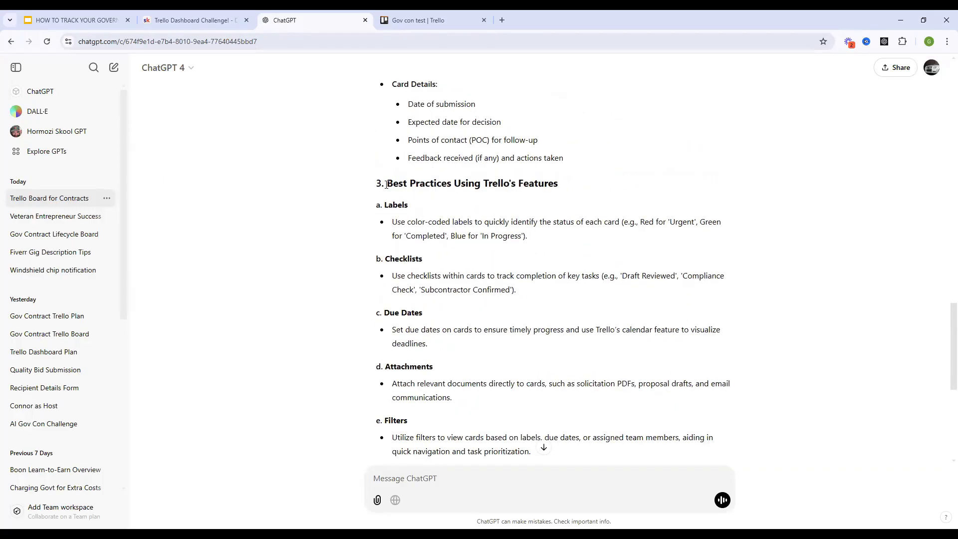
Highlight the ChatGPT plan from Best Practices Using Trello's Features through the closing summary and reread the feature recommendations.
drag(377, 183, 551, 403)
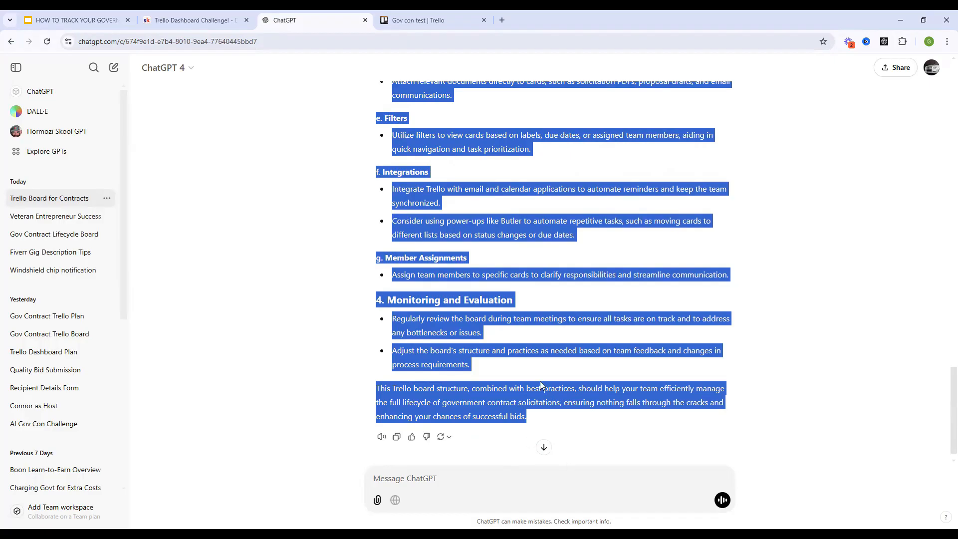
scroll(536, 384, up, 5)
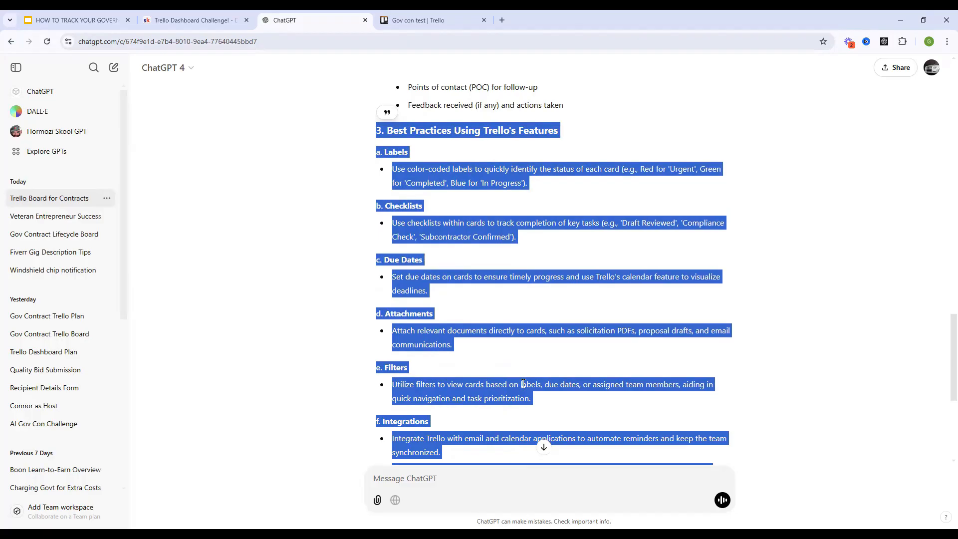
scroll(478, 324, up, 1)
scroll(479, 324, up, 10)
Return to the Gov con test board in Trello and add two lists named Win and Loss after Post-Submission Follow-up.
click(418, 22)
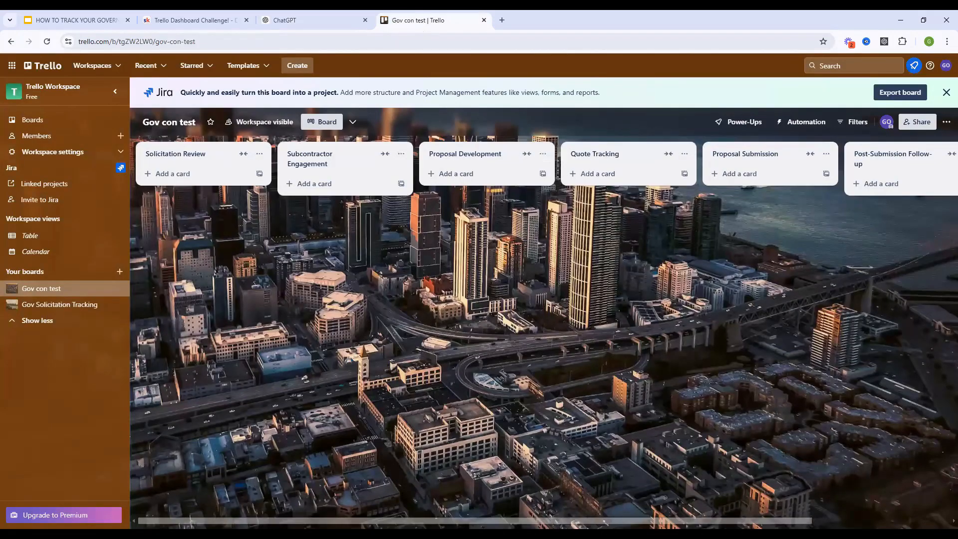
scroll(544, 329, right, 3)
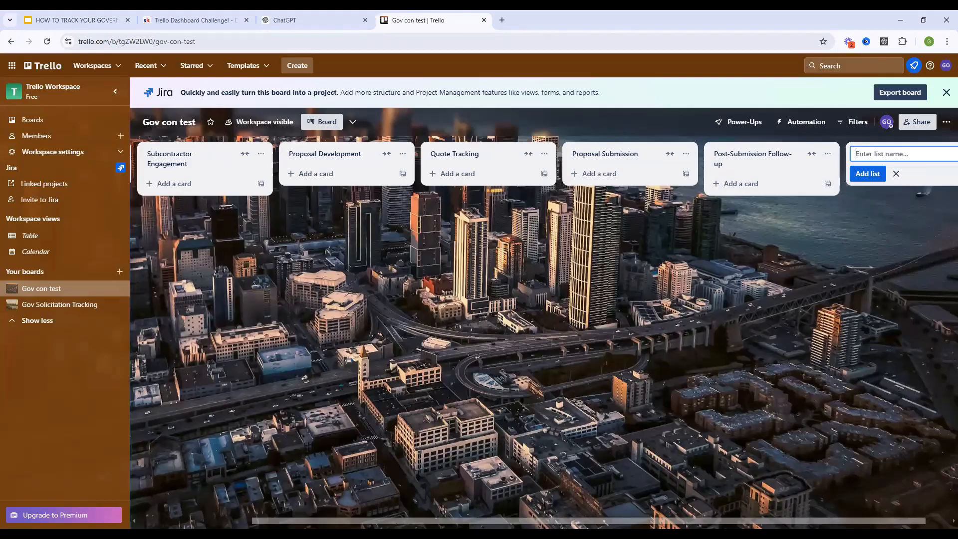
click(482, 432)
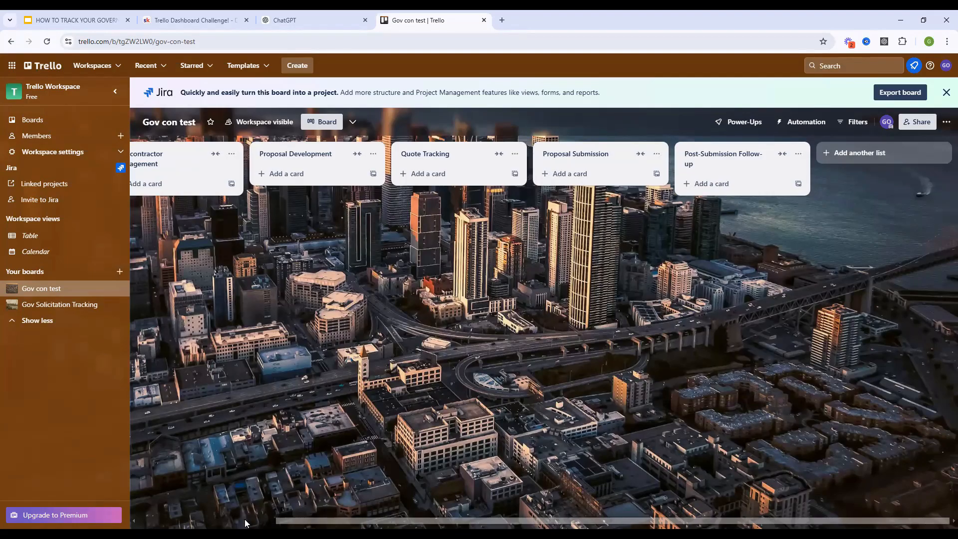
scroll(211, 421, left, 3)
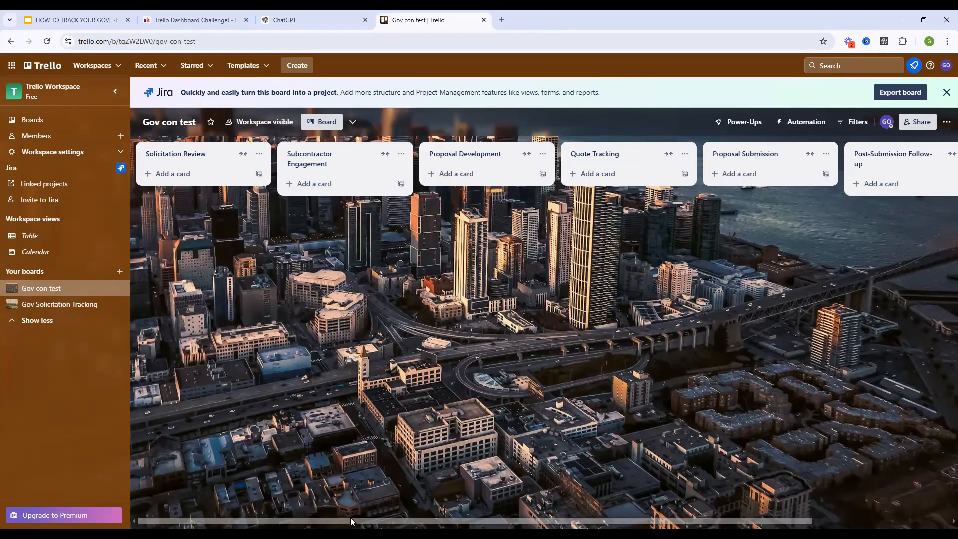
scroll(600, 172, right, 3)
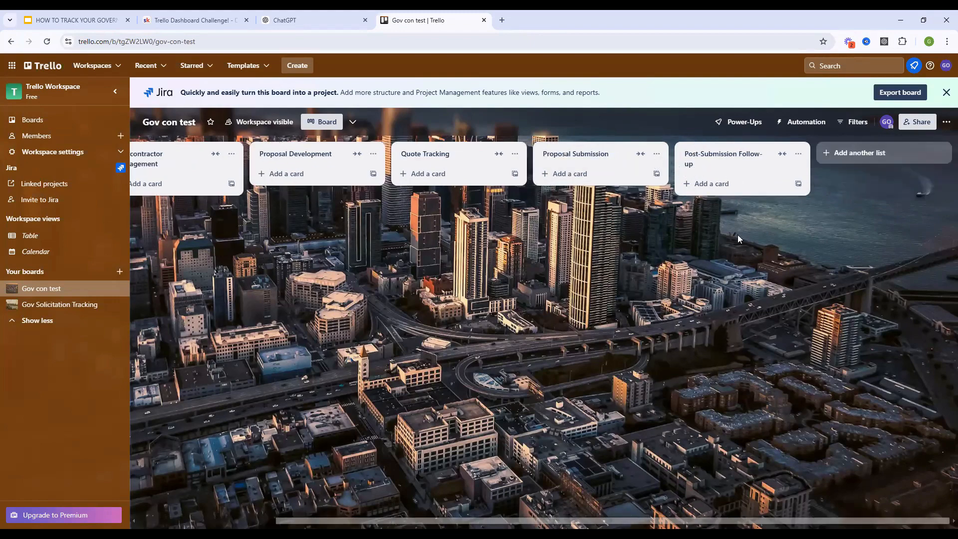
click(865, 171)
text(Win)
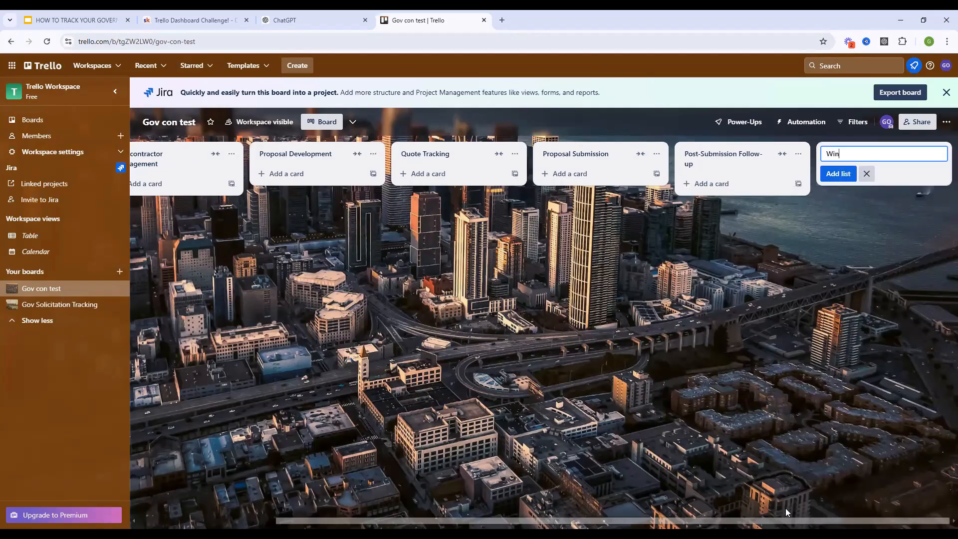
key(Return)
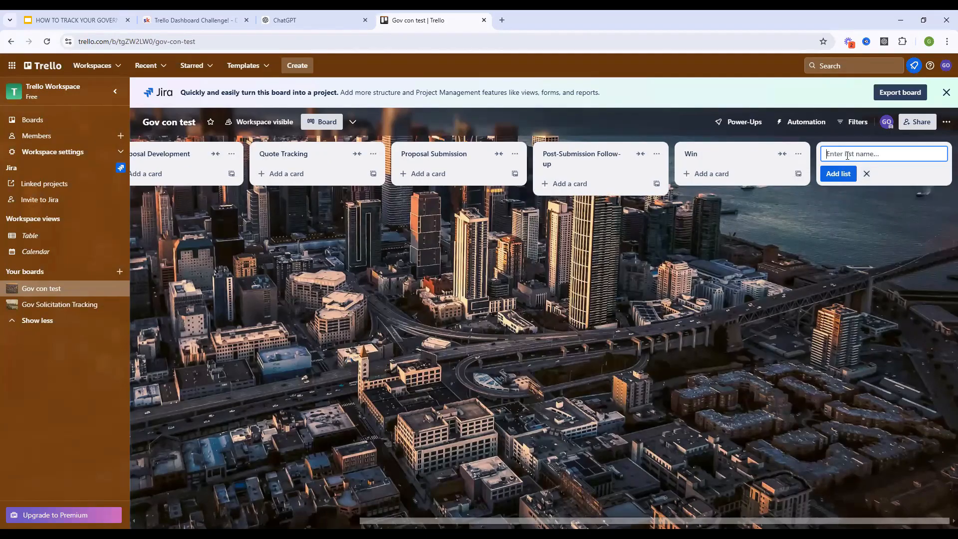
text(Loss)
key(Return)
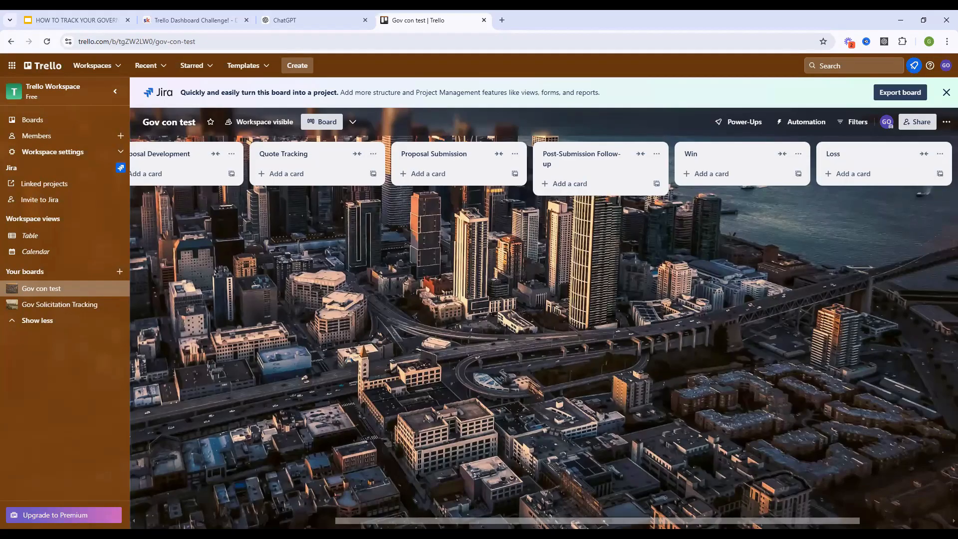
drag(597, 520, 686, 520)
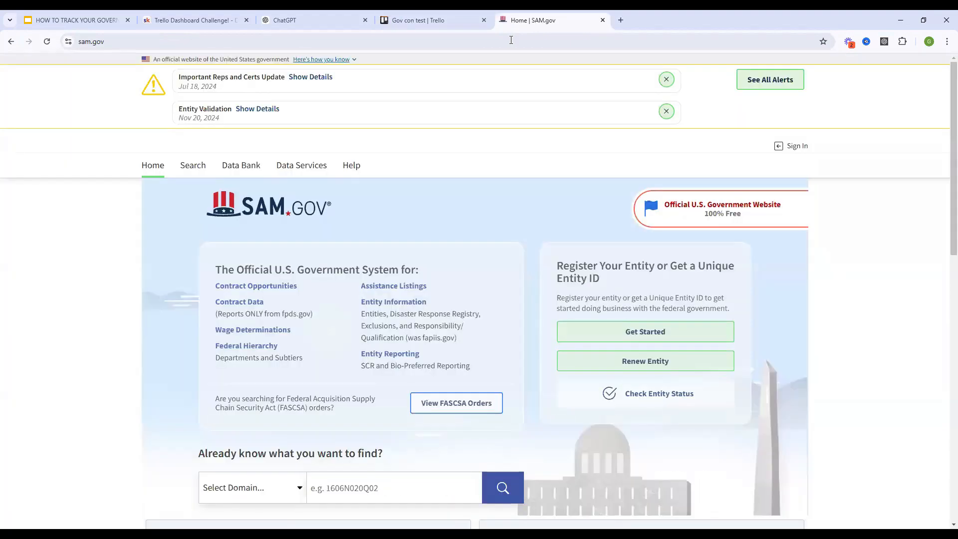
Search SAM.gov for janitorial and open the Custodial Services - Indiana/Washing PA (PA050/PA096) opportunity.
scroll(422, 205, down, 4)
click(362, 287)
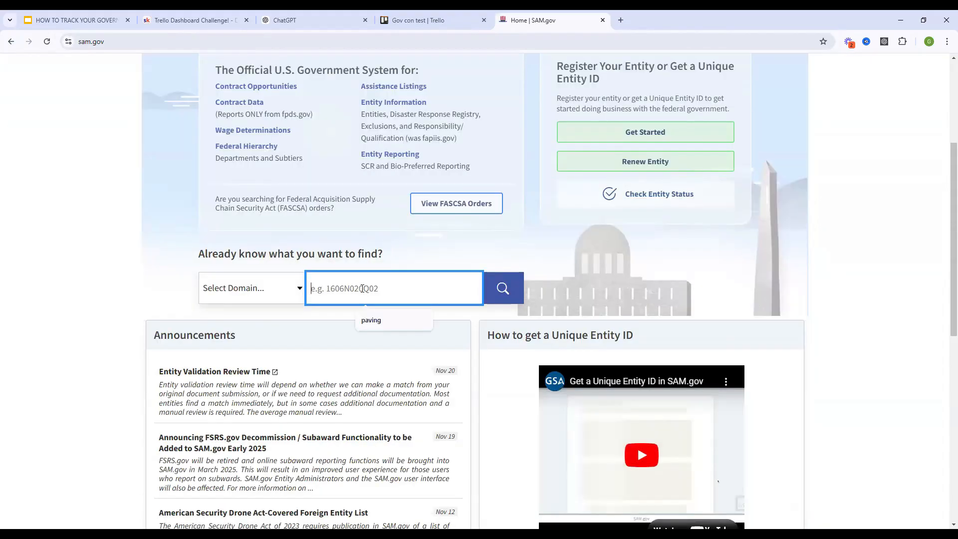
text(janitorial)
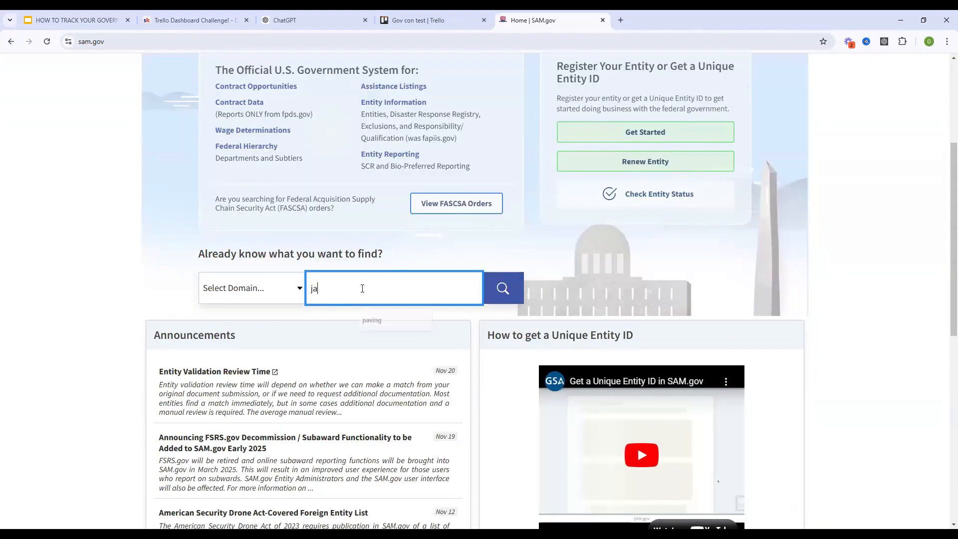
key(Return)
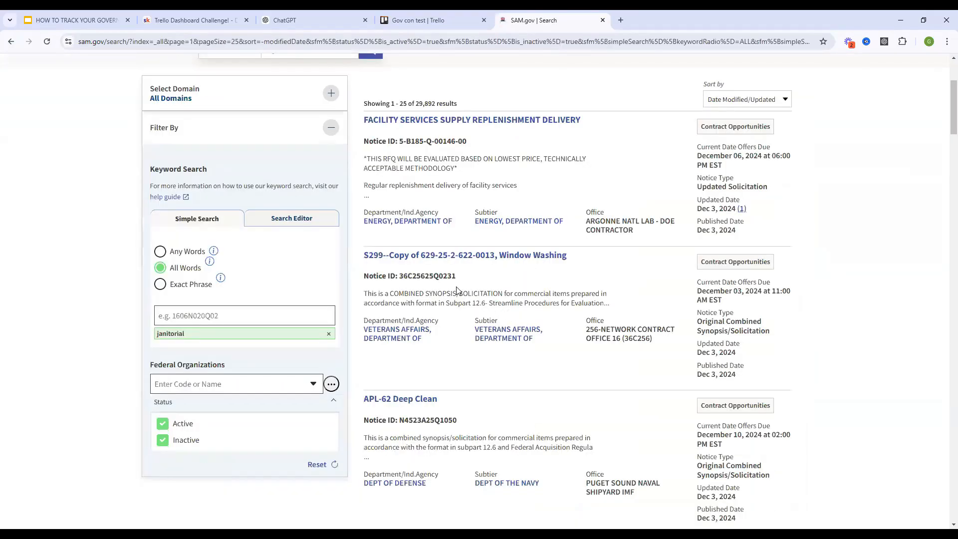
scroll(499, 304, down, 8)
click(467, 335)
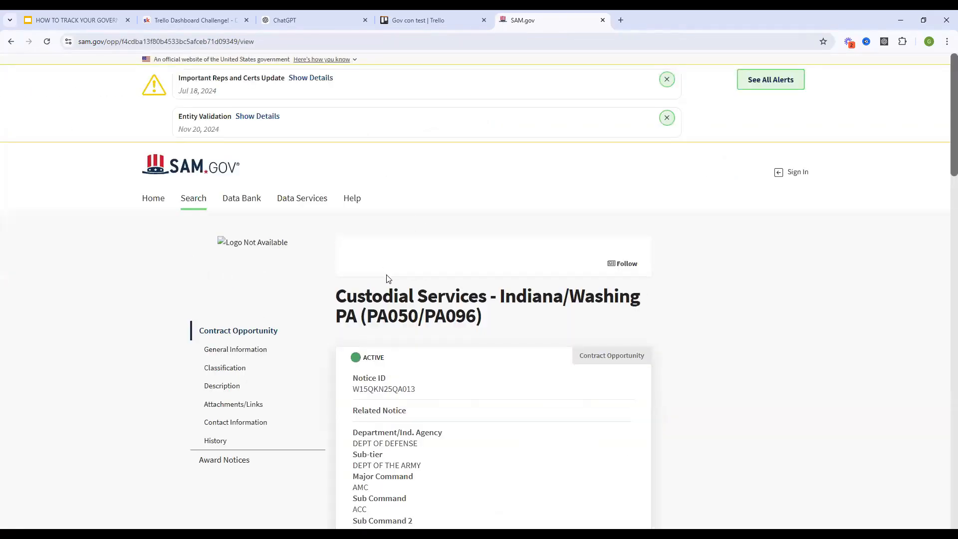
Follow the custodial notice's attachment link to its solicitation page, download all attachments and check the download.
scroll(537, 239, down, 14)
scroll(506, 291, down, 15)
scroll(505, 294, up, 6)
click(455, 210)
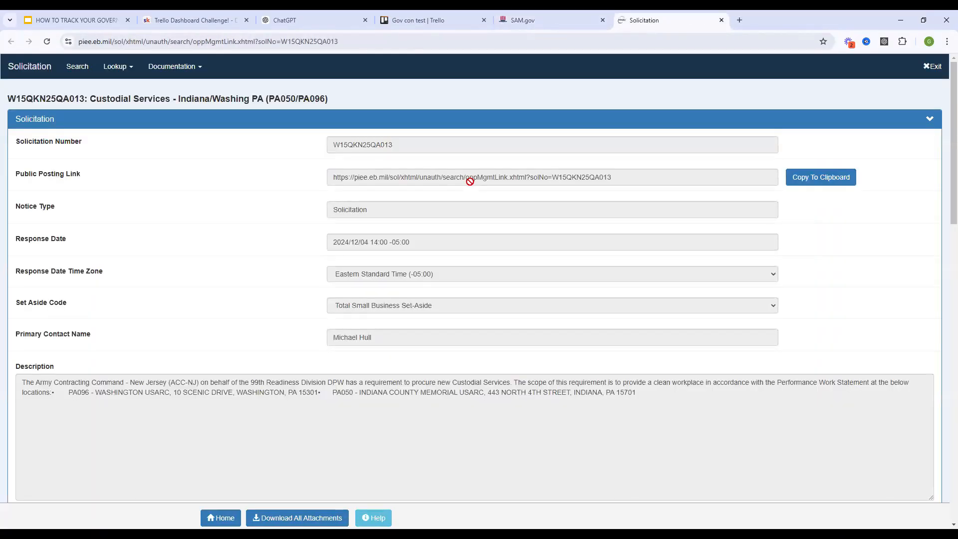
scroll(513, 219, down, 4)
click(317, 523)
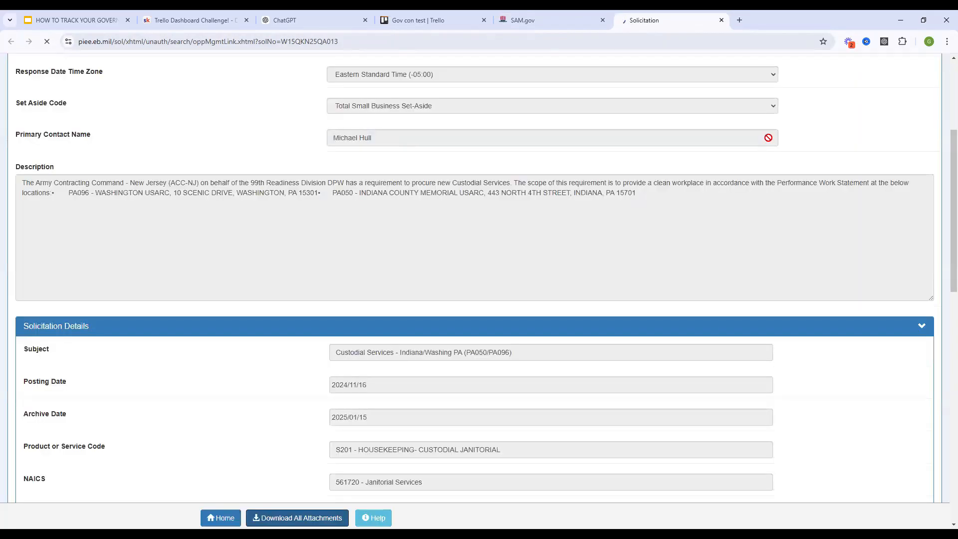
click(910, 42)
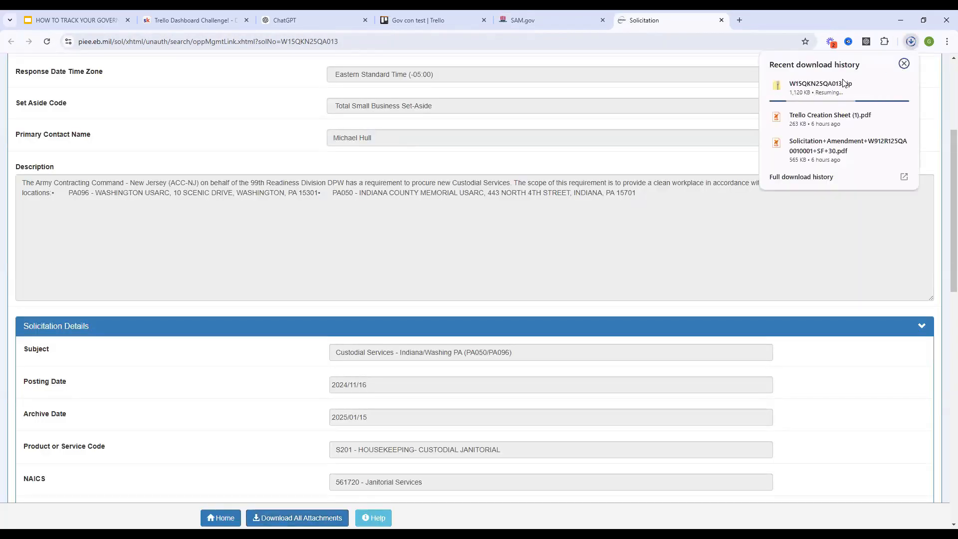
click(836, 92)
click(911, 42)
click(911, 41)
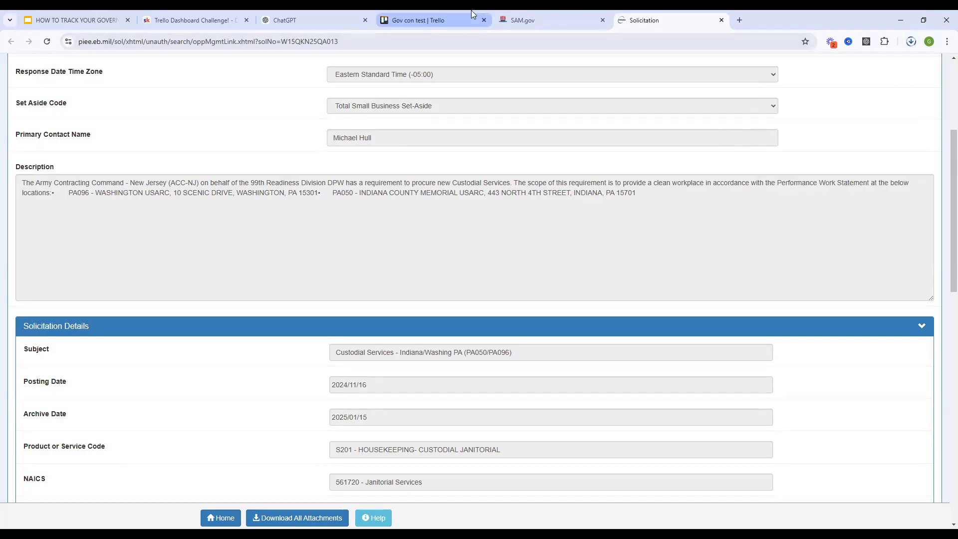
Return to the SAM.gov results, open DC Armory Janitorial Services and download its Solicitation Amendment SF 30 PDF.
click(495, 21)
click(11, 42)
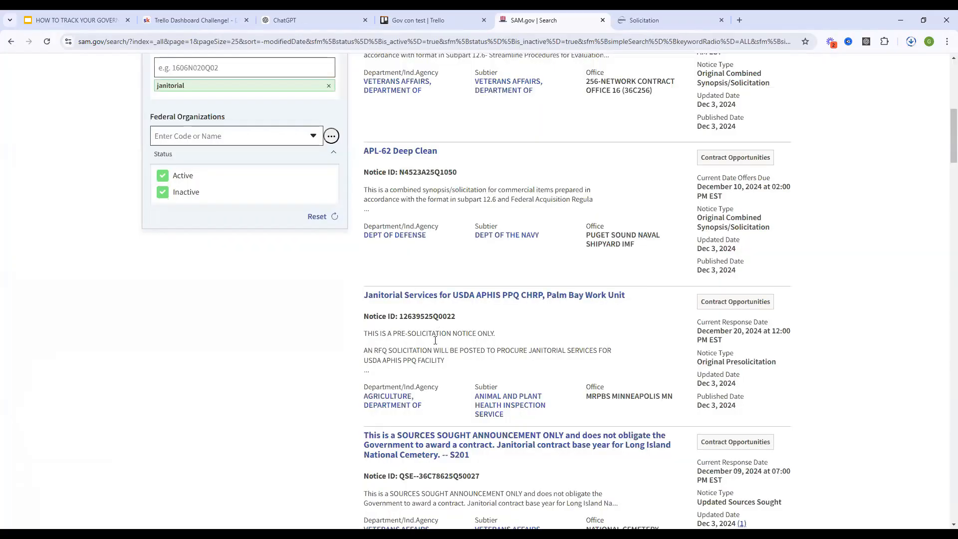
scroll(423, 330, down, 3)
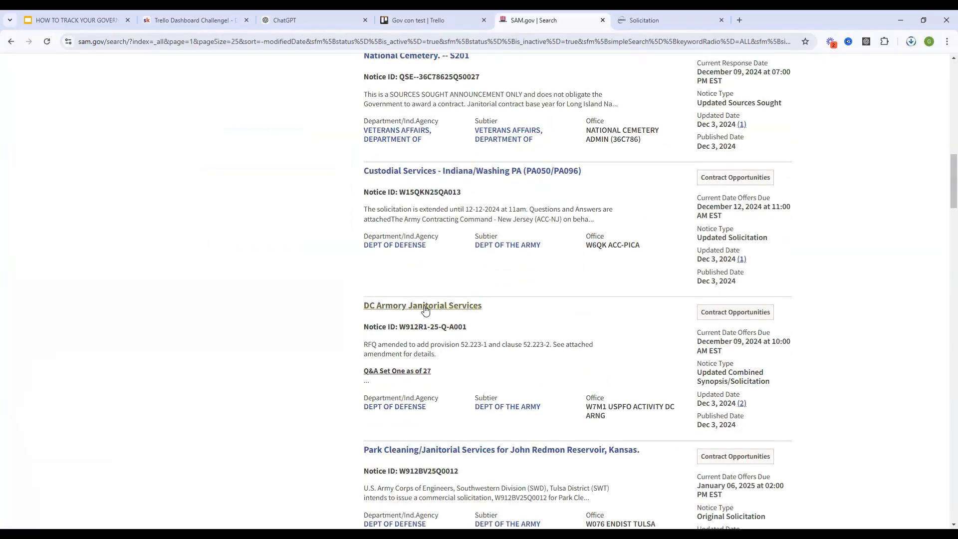
click(425, 306)
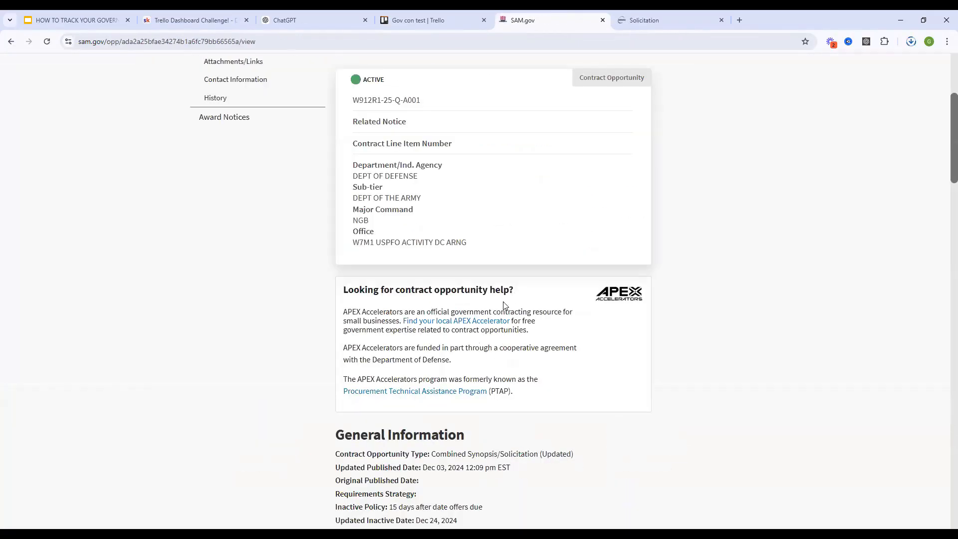
scroll(445, 375, down, 10)
scroll(445, 353, down, 15)
scroll(443, 351, up, 7)
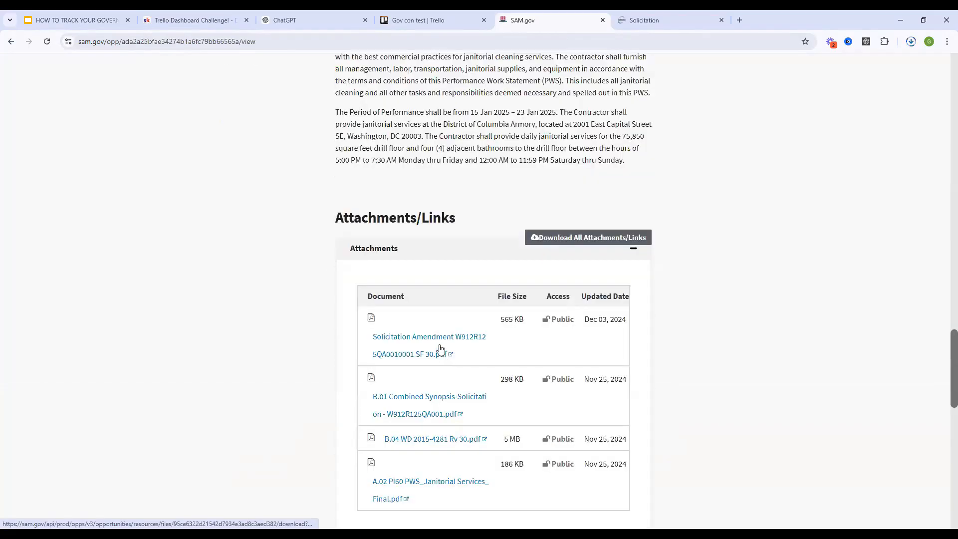
scroll(417, 383, down, 1)
click(416, 302)
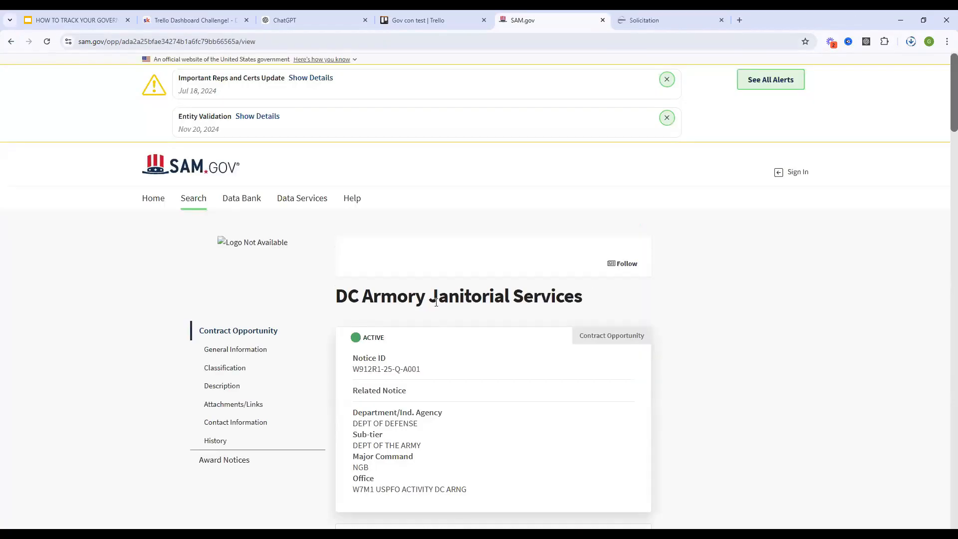
Copy the title DC Armory Janitorial Services from SAM.gov and enter it as a new card in Trello's Solicitation Review list.
double_click(436, 299)
triple_click(437, 299)
right_click(438, 301)
click(474, 316)
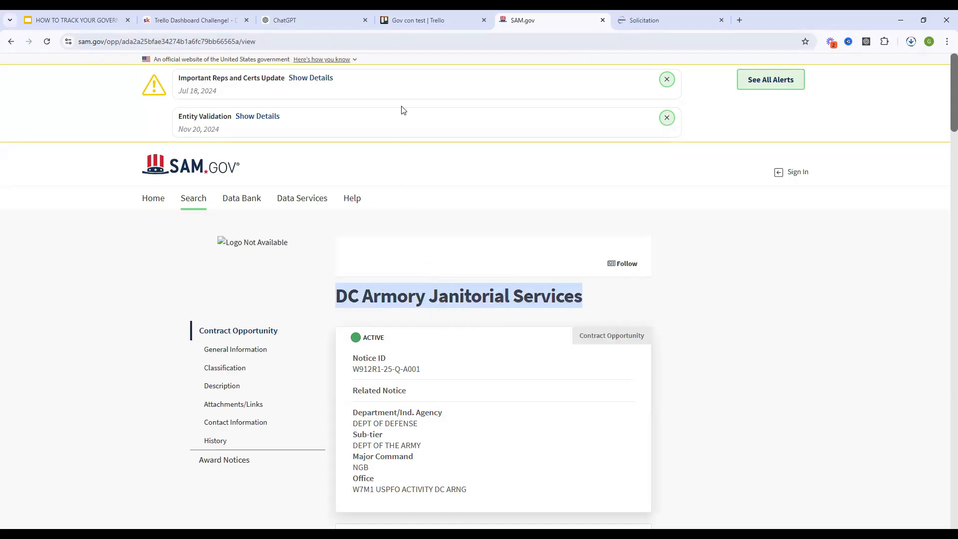
click(400, 20)
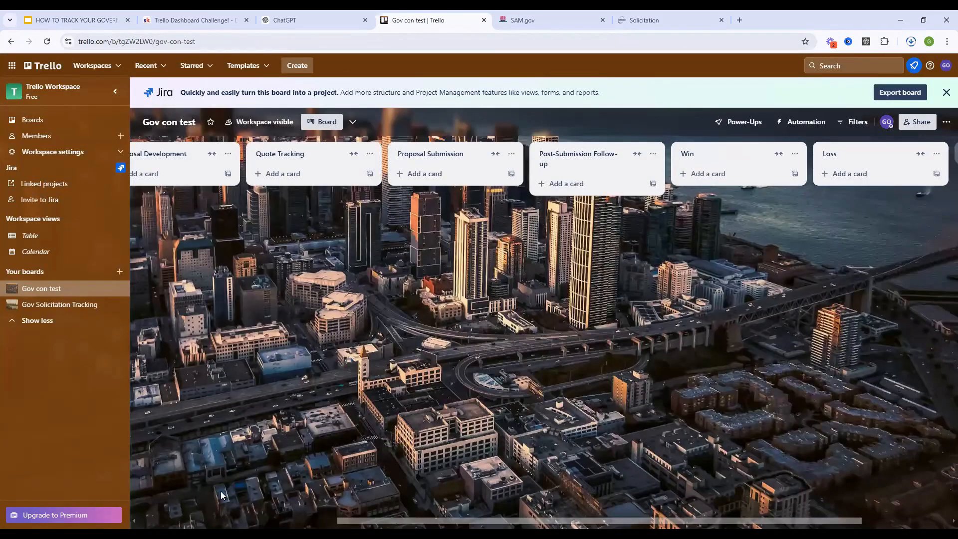
scroll(134, 481, left, 6)
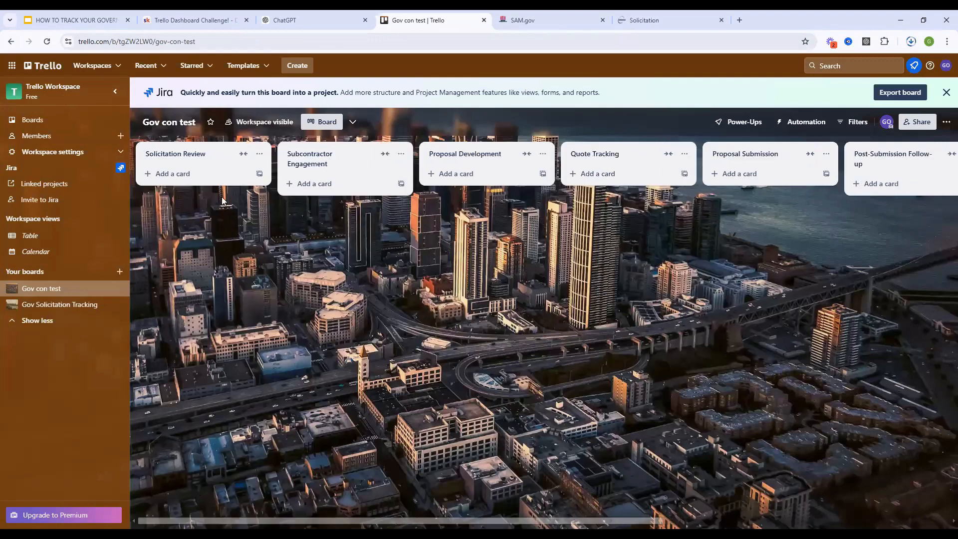
click(172, 173)
key(ctrl+v)
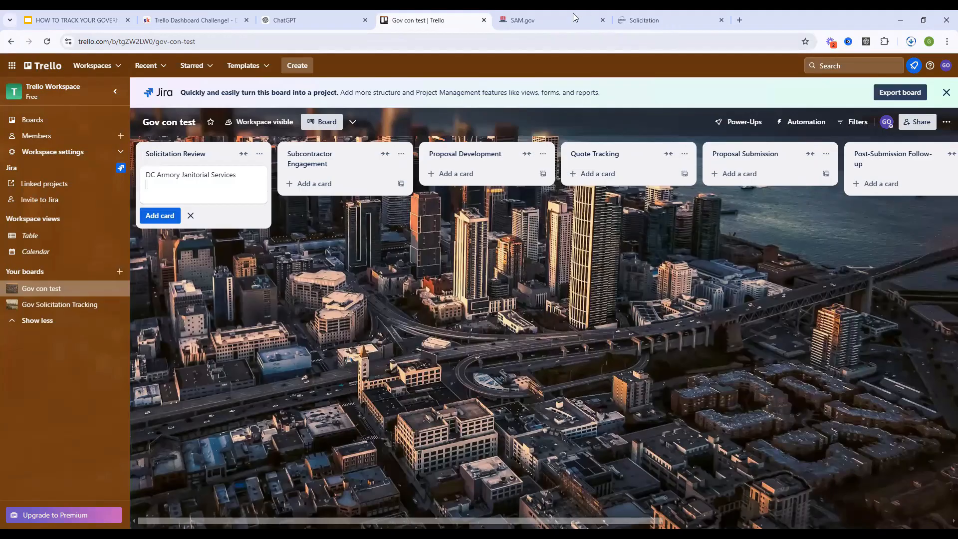
Save the title card, and add the copied SAM.gov notice address as a second card in Solicitation Review.
key(ctrl+Tab)
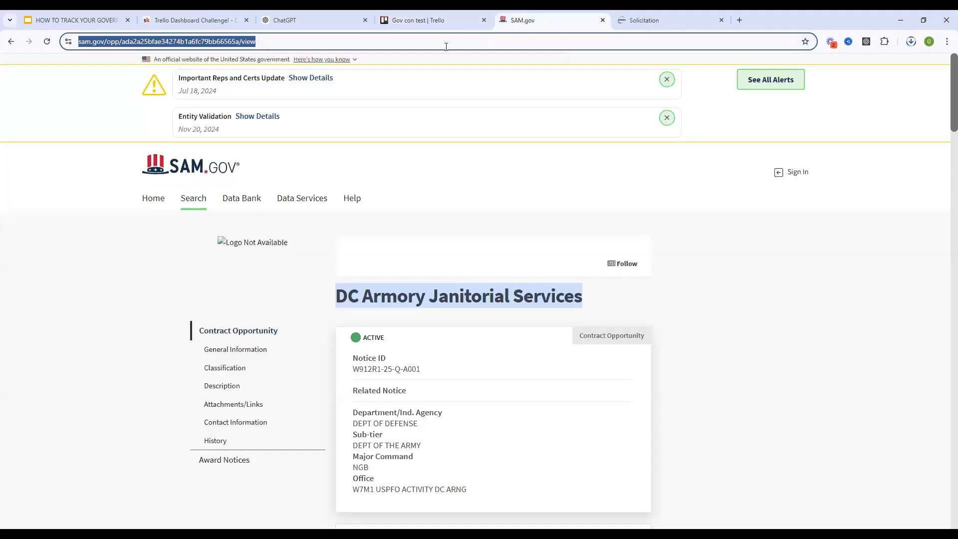
click(422, 21)
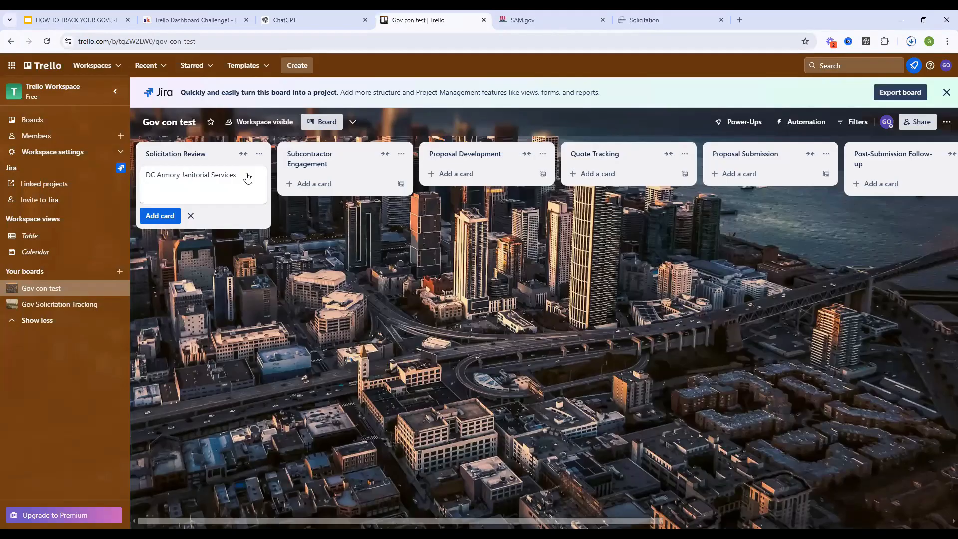
key(Return)
key(ctrl+v)
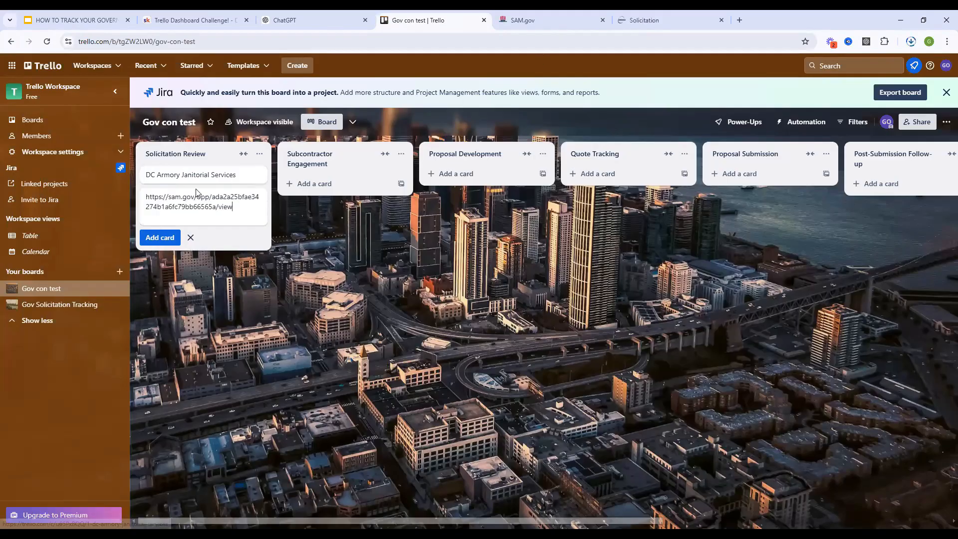
click(167, 238)
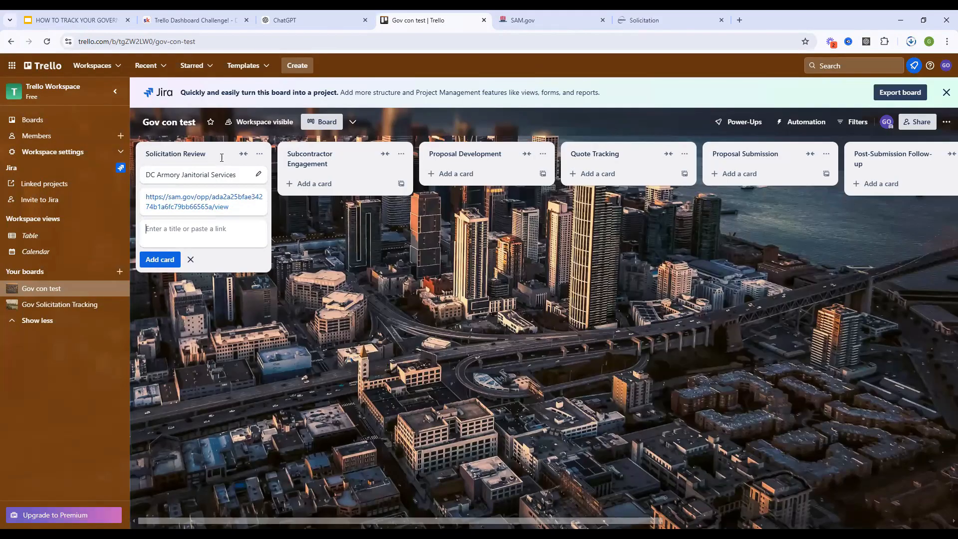
click(191, 259)
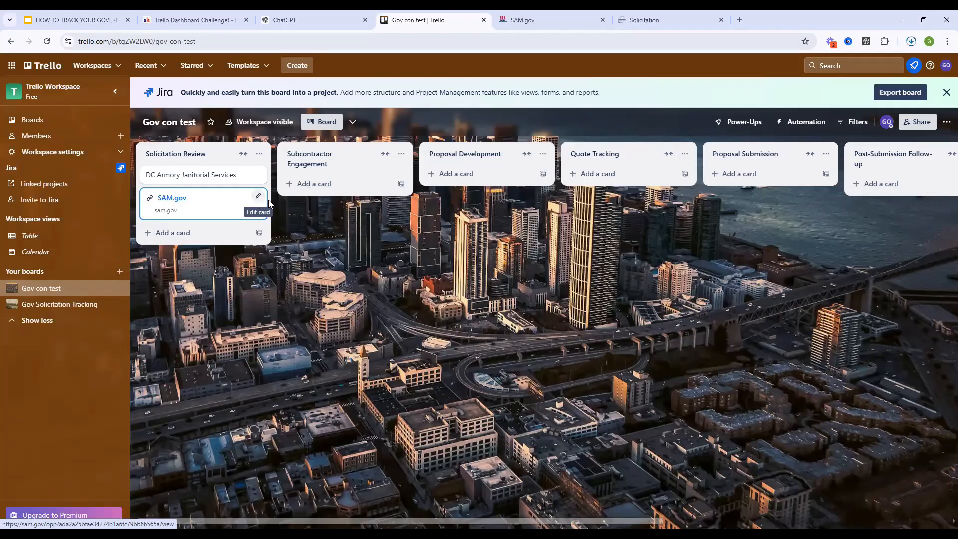
click(257, 197)
click(247, 196)
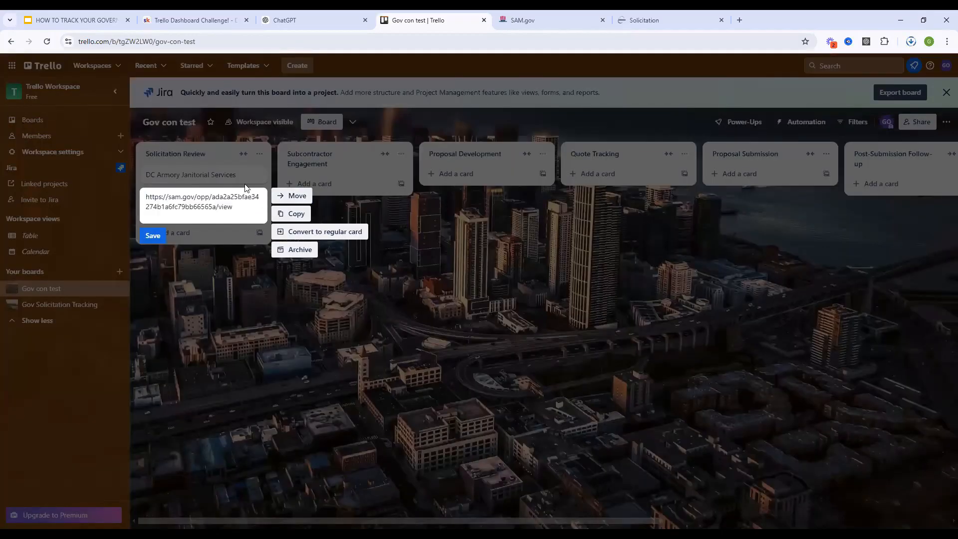
click(245, 184)
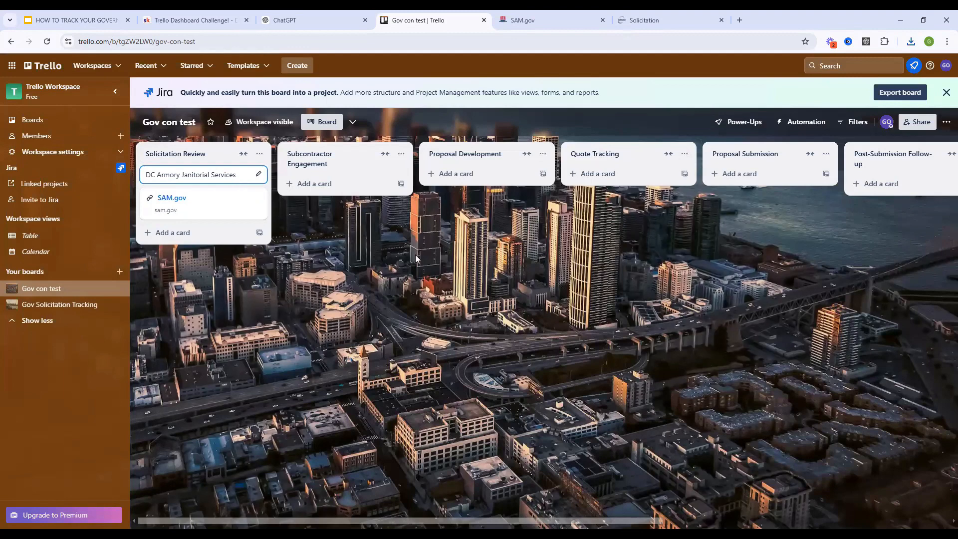
Open the DC Armory Janitorial Services card and attach four downloaded PDFs: the Combined Synopsis-Solicitation, Trello Creation Sheet (1) and both SF 30 Solicitation Amendments.
key(Return)
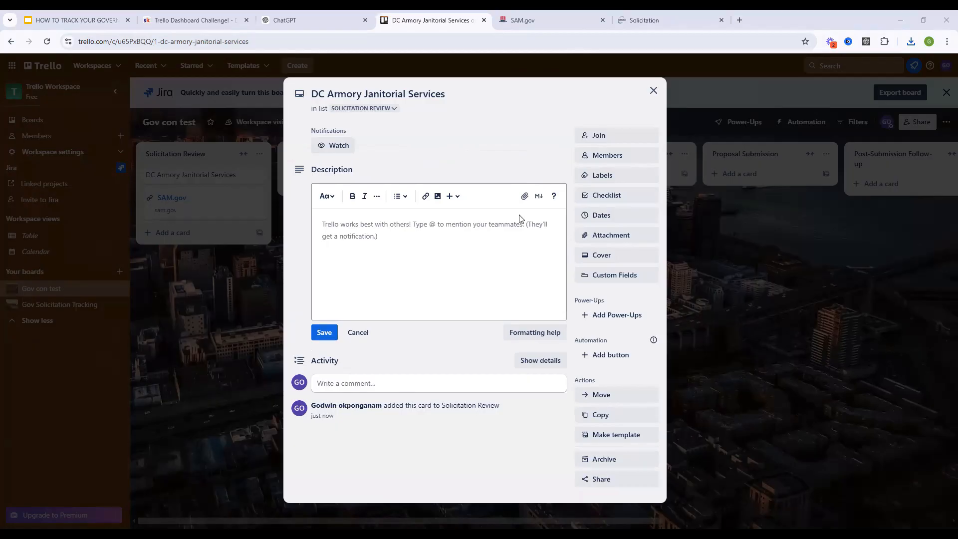
click(603, 236)
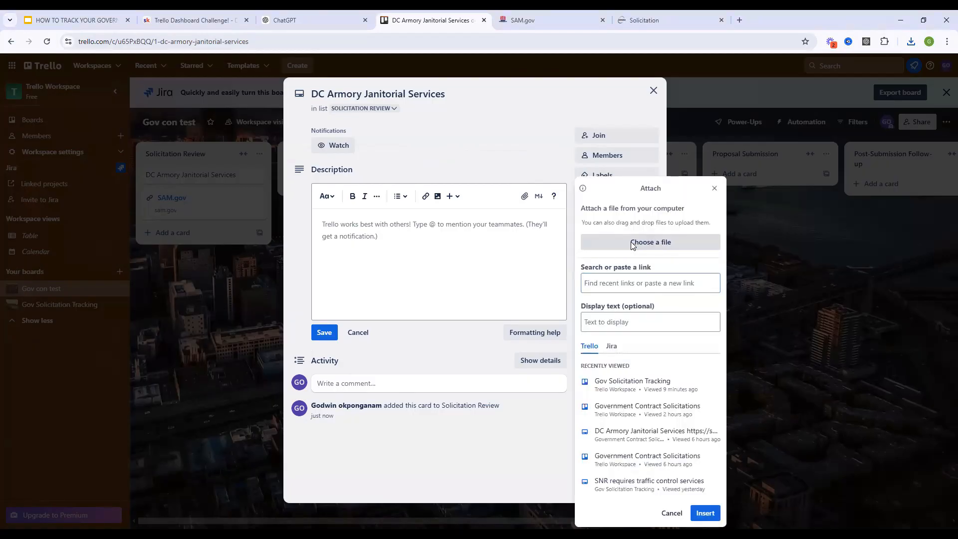
click(632, 245)
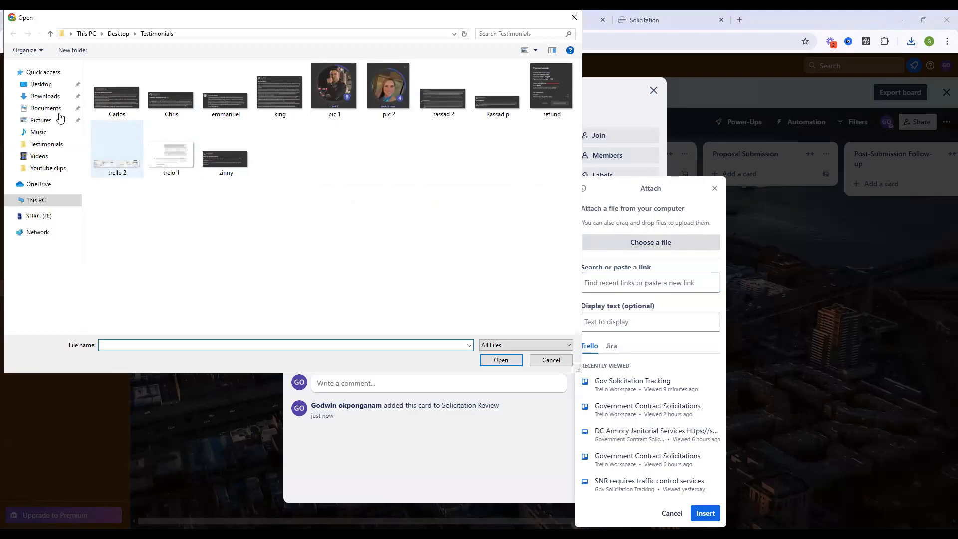
click(41, 84)
click(45, 95)
click(185, 137)
shift+click(330, 115)
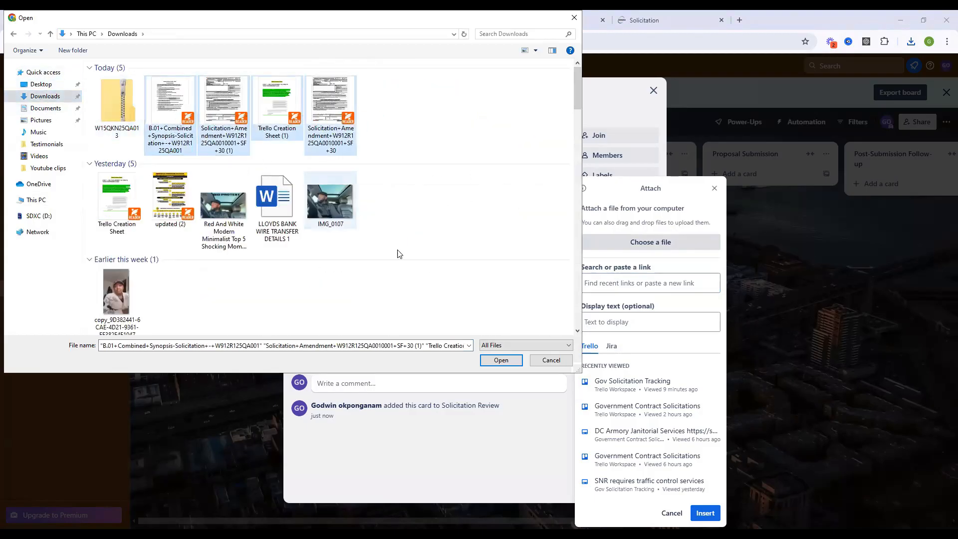
click(502, 360)
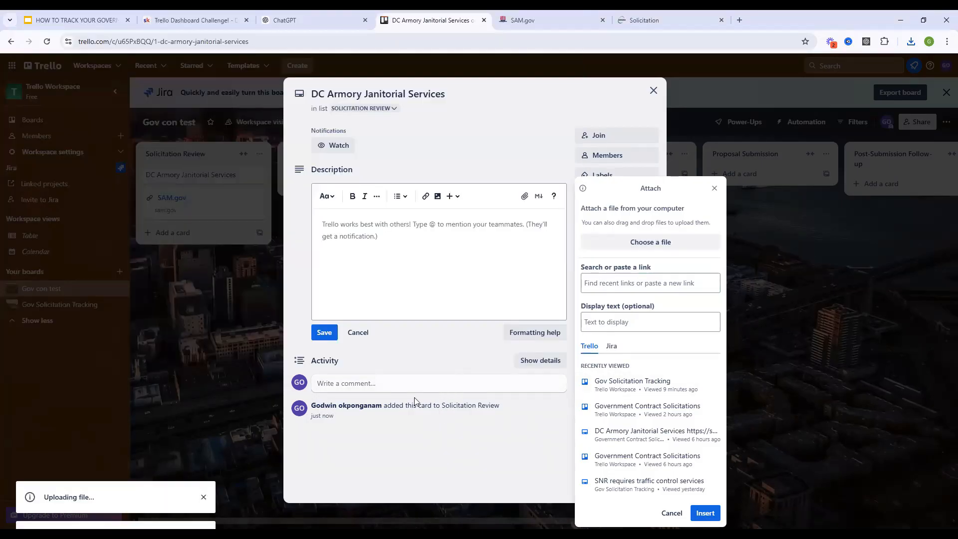
Add the comment "talked to 5 subs and no quotwe" to the DC Armory card, save it and close the card.
scroll(442, 403, down, 2)
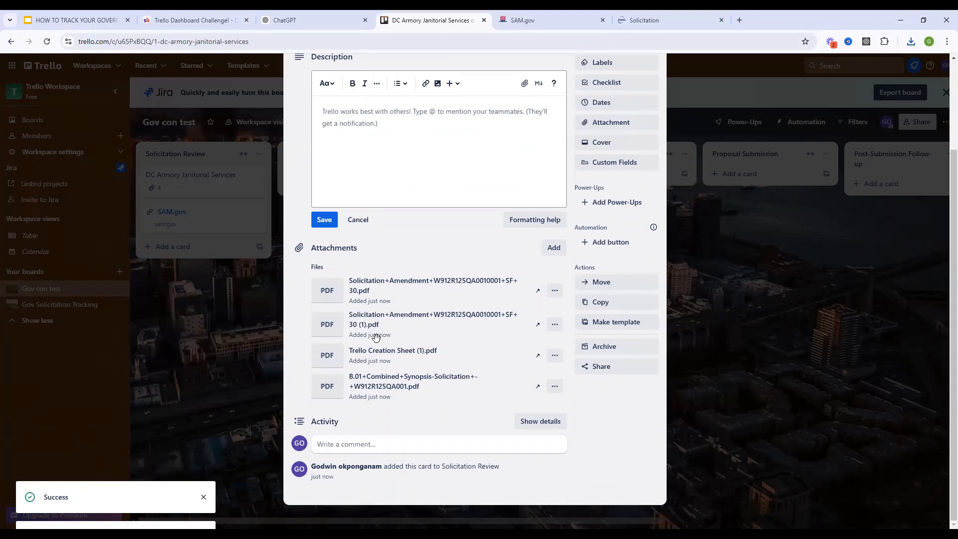
click(364, 445)
text(ta)
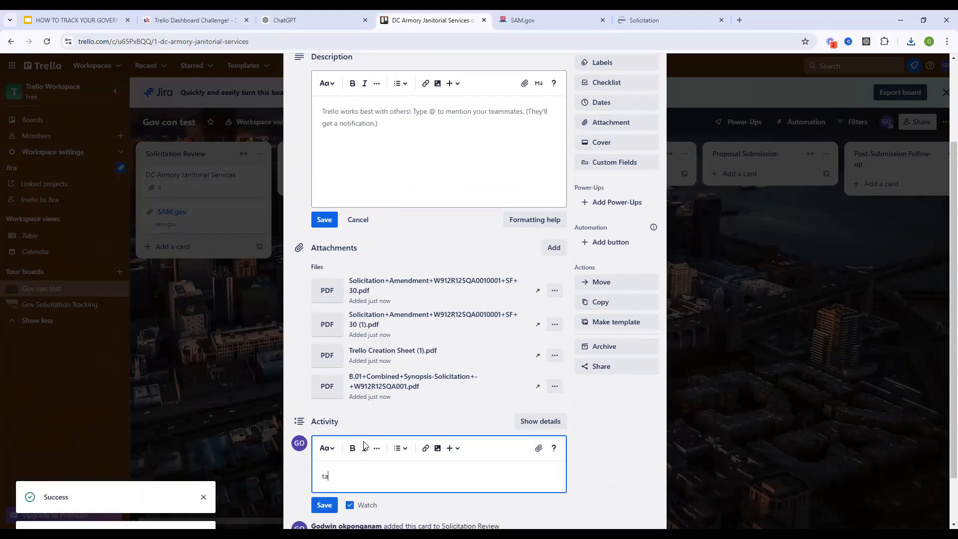
text(lked to 5 subs and no quotwe)
key(Return)
scroll(422, 425, down, 2)
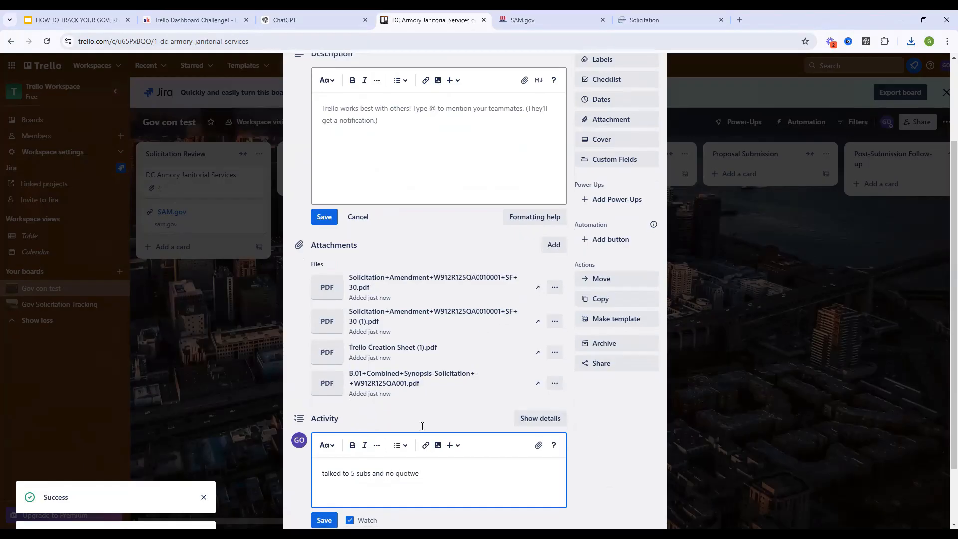
click(322, 448)
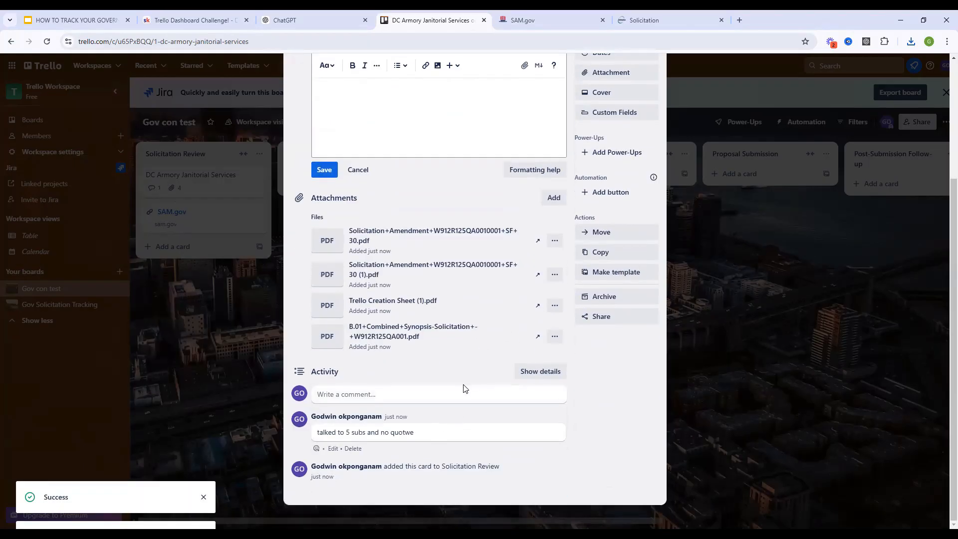
scroll(466, 391, up, 4)
click(707, 183)
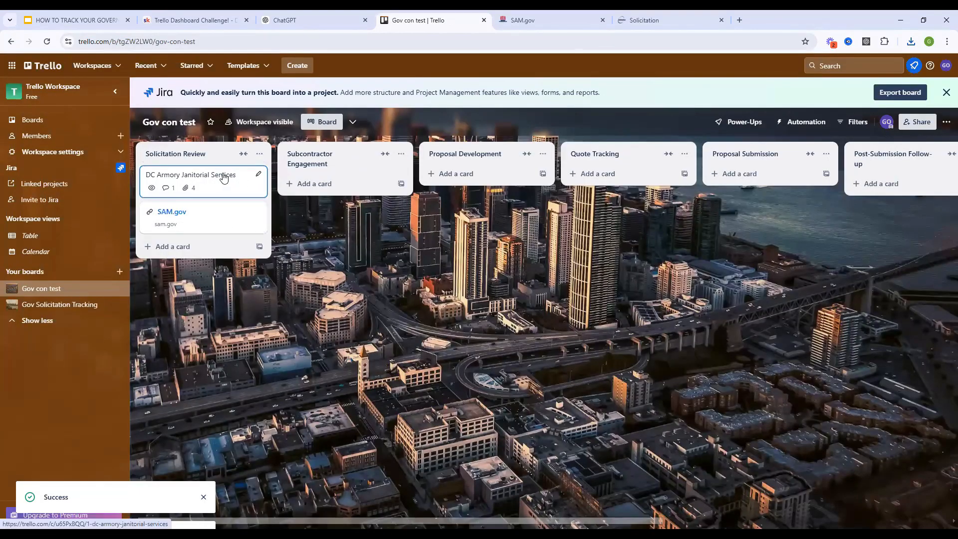
Move the DC Armory card to Subcontractor Engagement, on to Proposal Submission and Win, and back to Proposal Submission.
drag(230, 154, 358, 181)
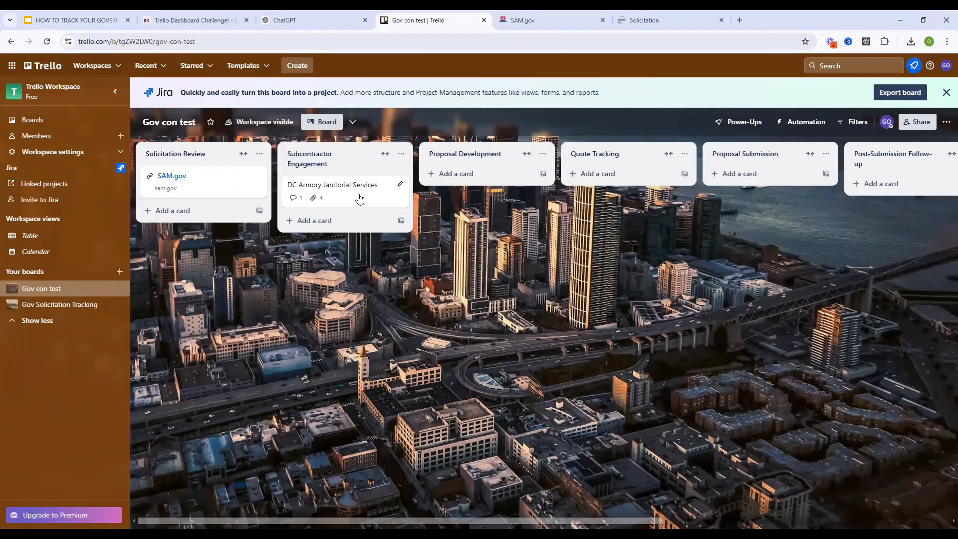
drag(363, 197, 479, 187)
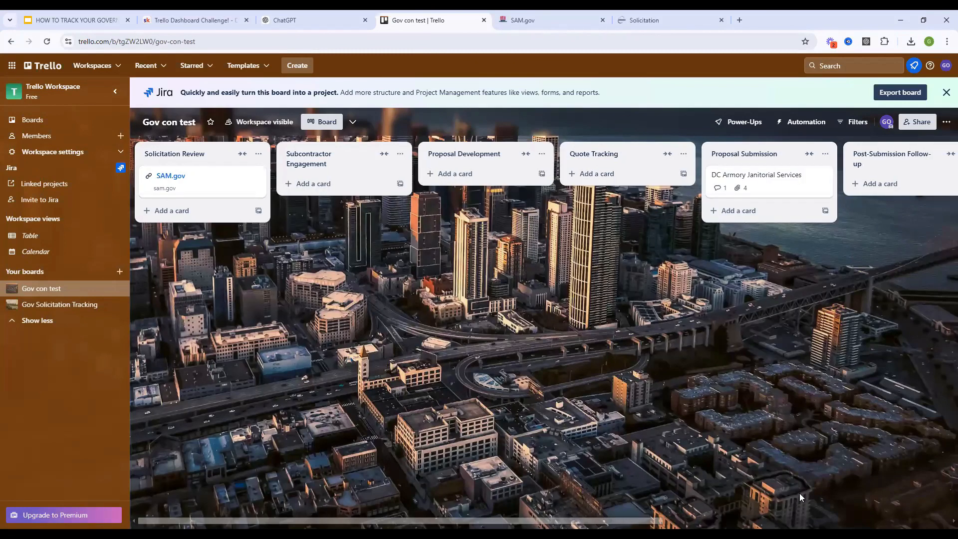
drag(799, 493, 676, 221)
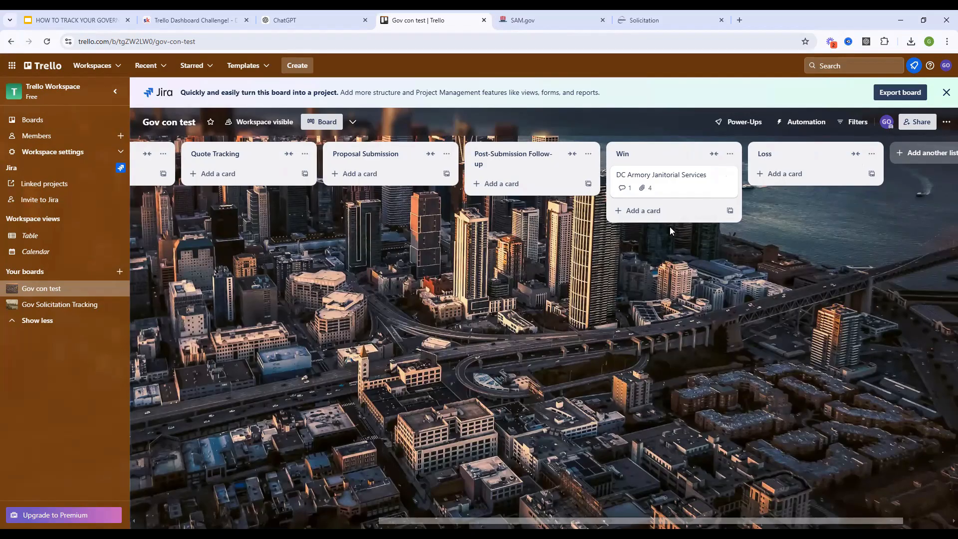
drag(661, 187, 444, 199)
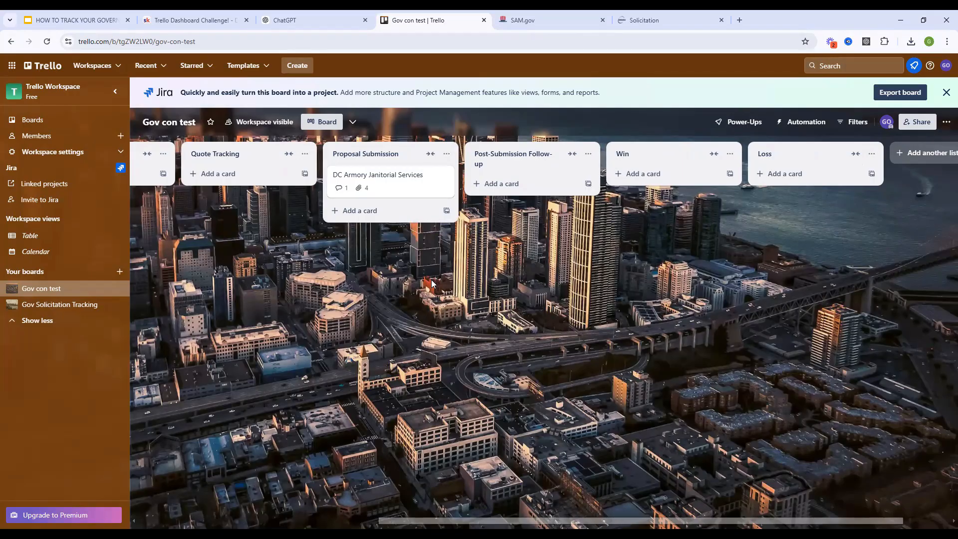
Reopen the DC Armory card, save the comment "didinty win" on it and close the card.
click(398, 182)
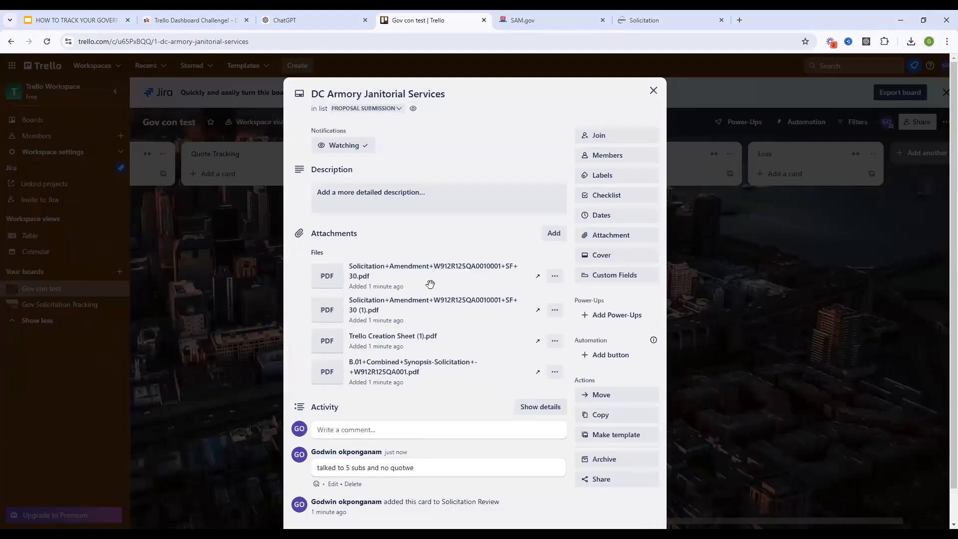
click(415, 432)
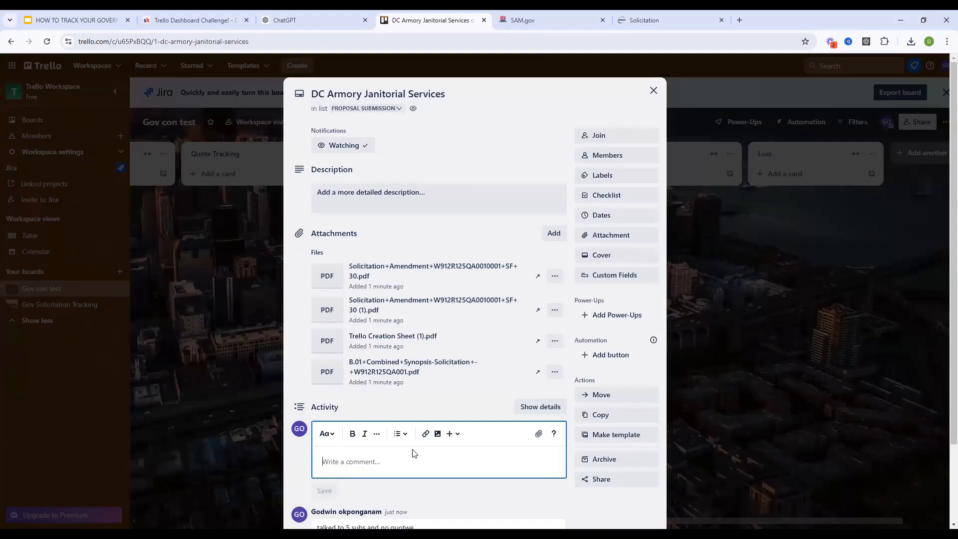
text(didinty win)
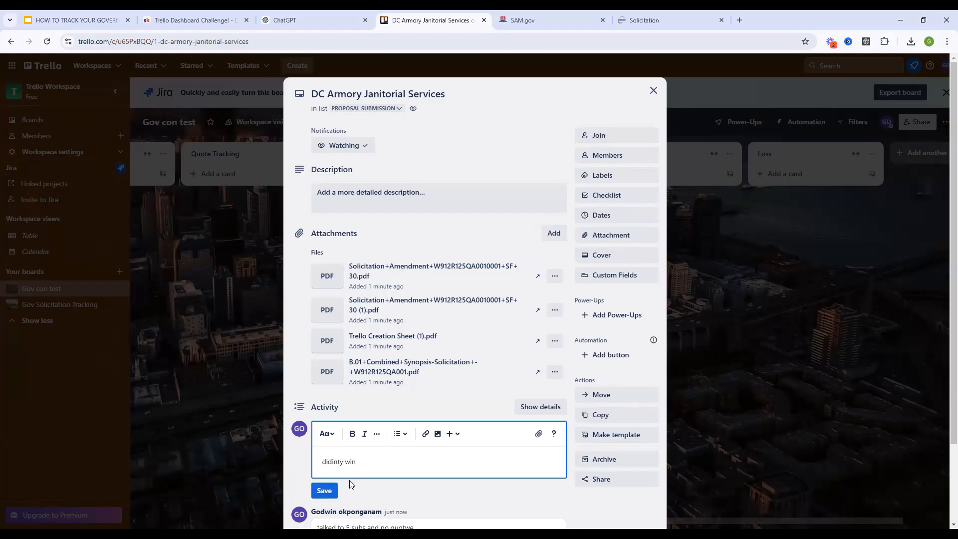
click(323, 492)
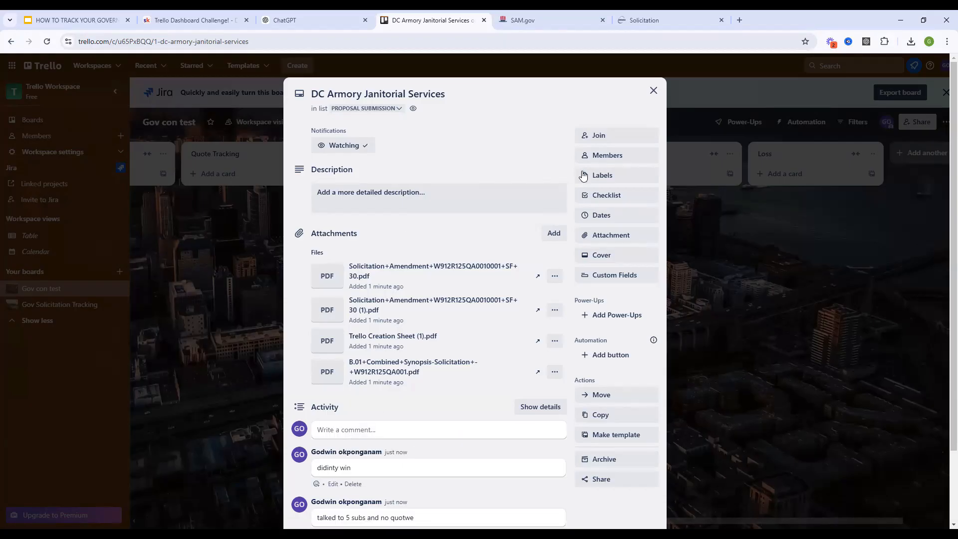
click(708, 232)
Check the comments on the DC Armory card and look across all the board's lists from Solicitation Review to Loss.
click(372, 181)
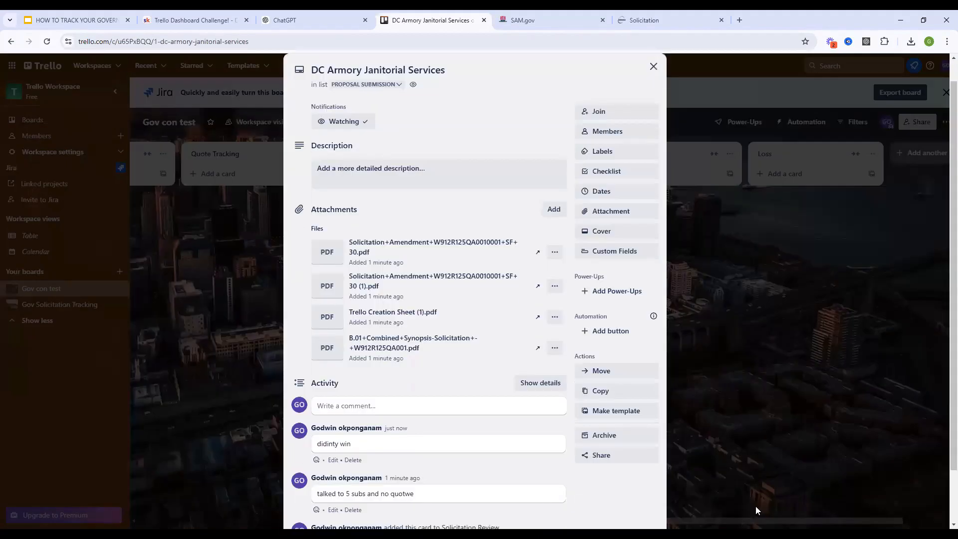
click(704, 518)
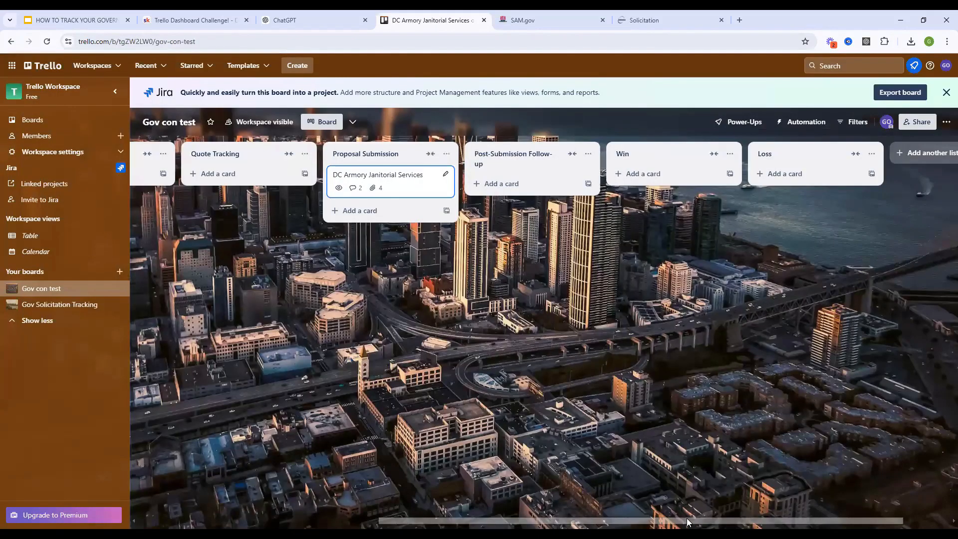
scroll(408, 500, left, 4)
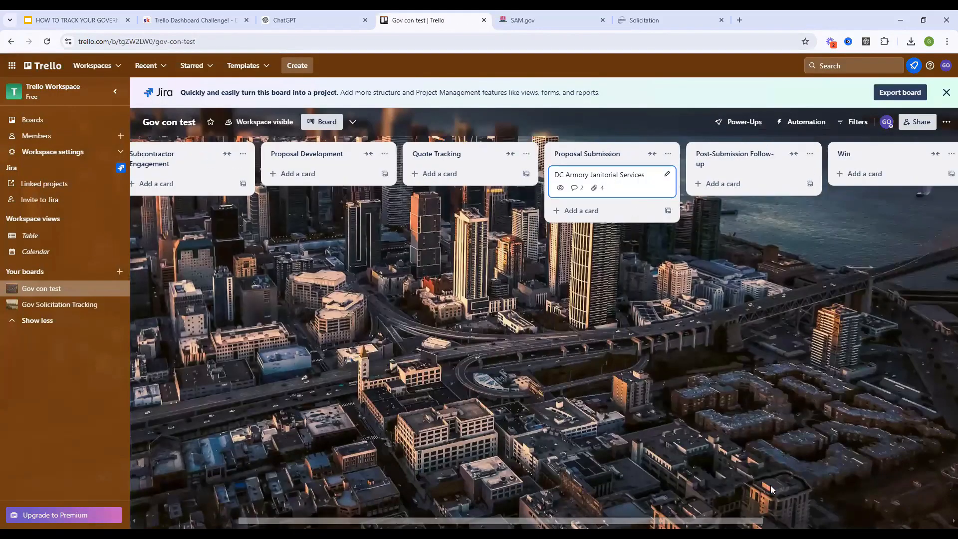
scroll(749, 485, right, 5)
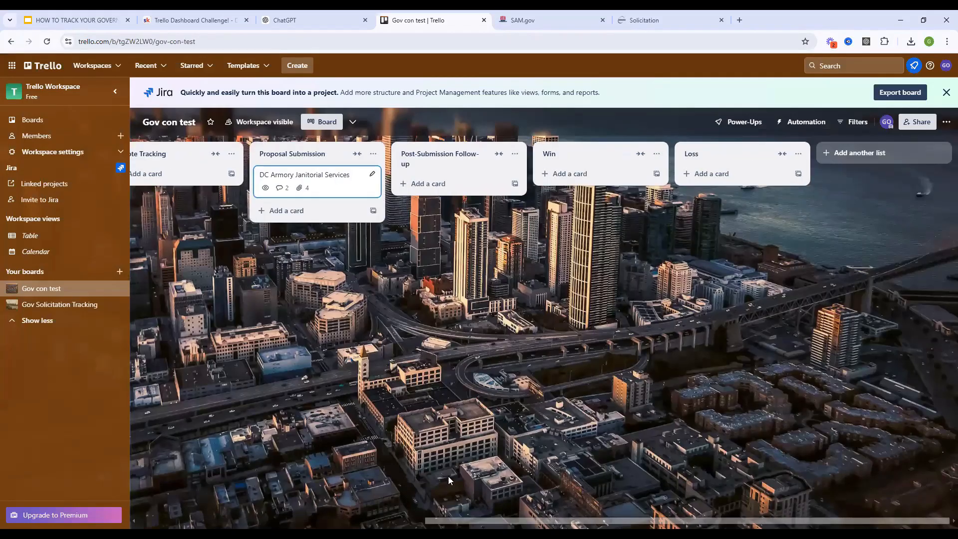
scroll(448, 476, left, 8)
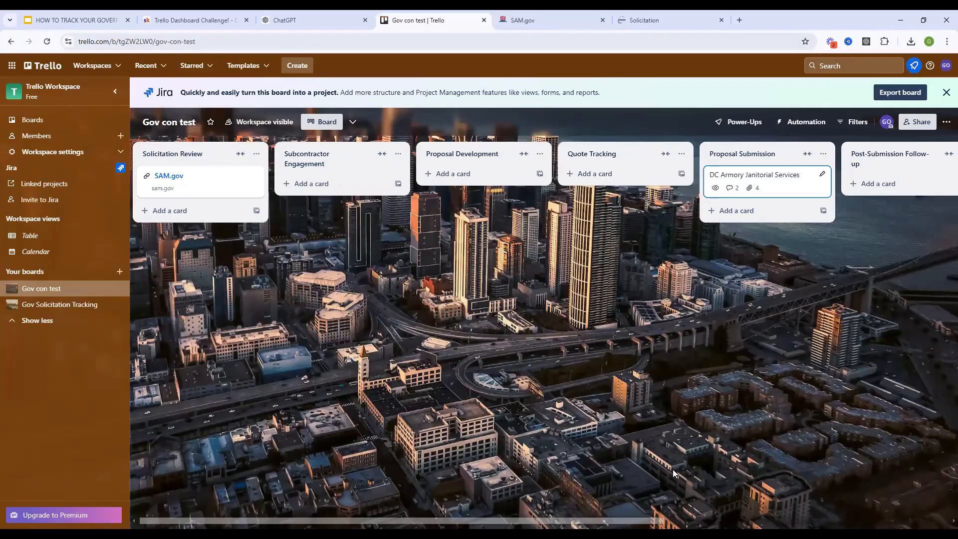
scroll(551, 369, right, 8)
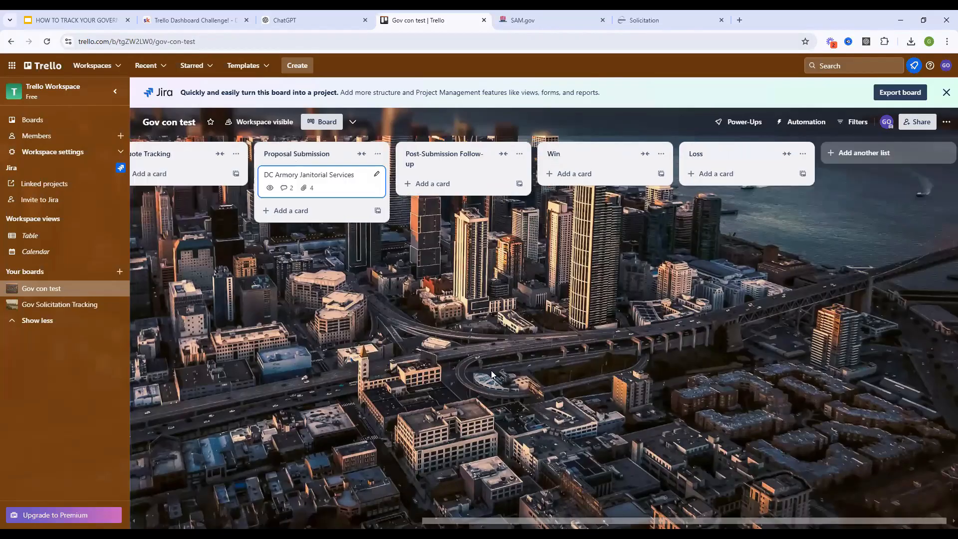
drag(429, 517, 135, 514)
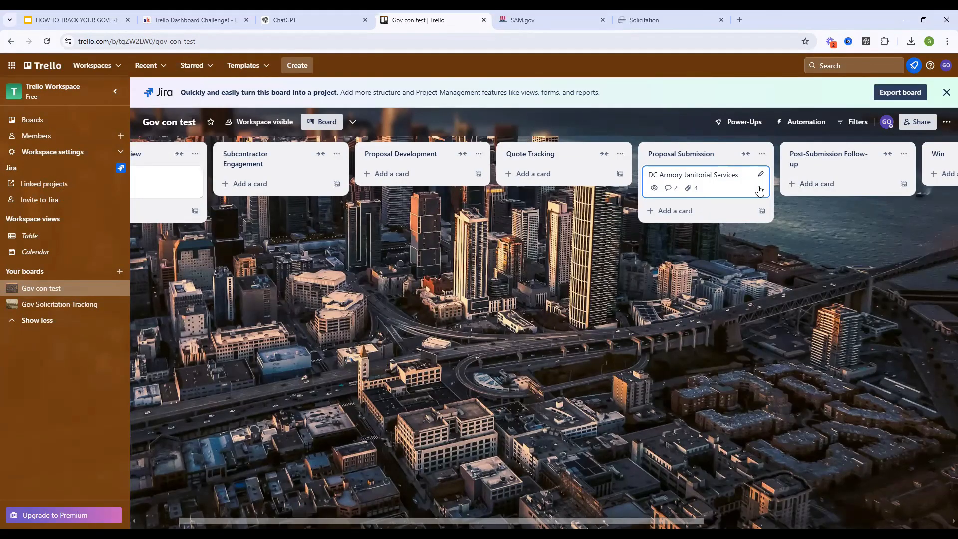
drag(398, 520, 728, 474)
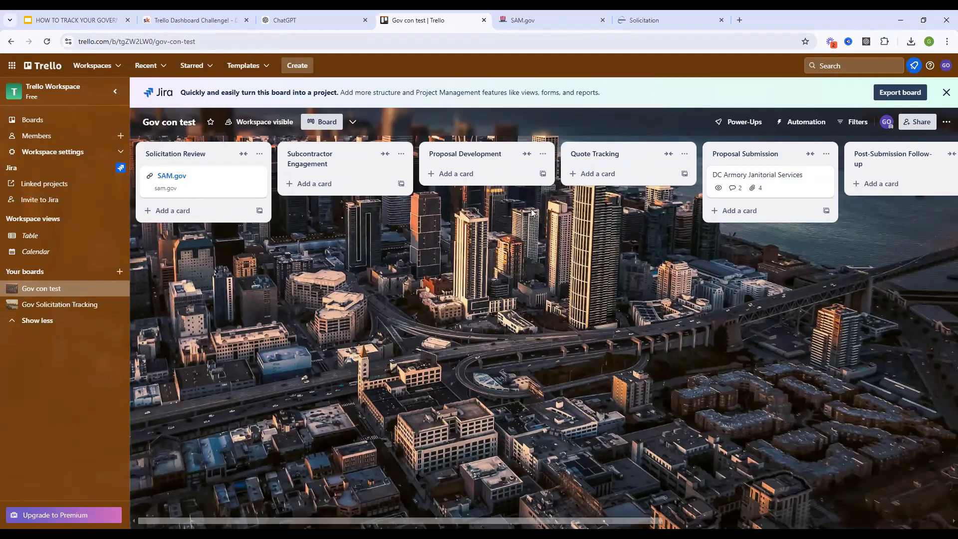
Switch to the ChatGPT plan and read from the prompt to the Solicitation Review list's purpose and card details.
click(237, 13)
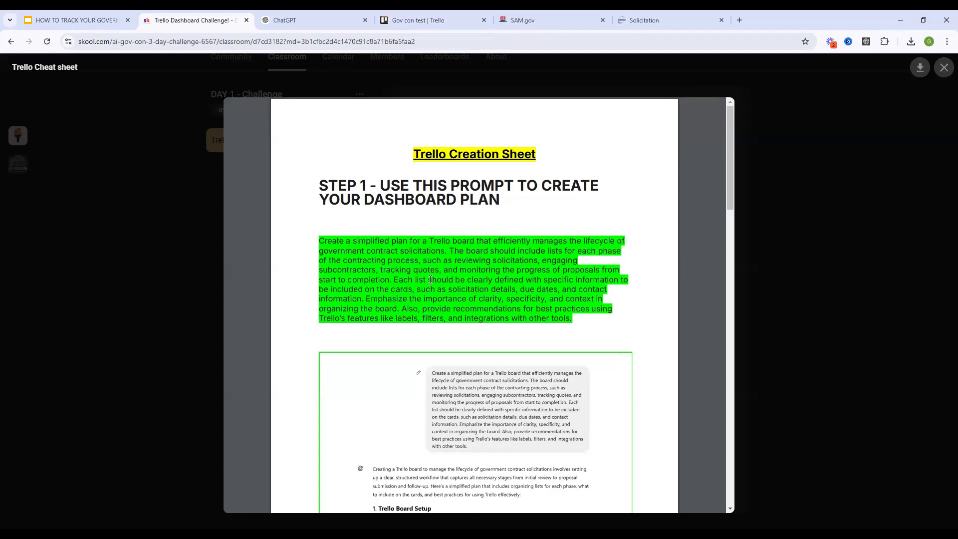
click(309, 18)
scroll(432, 198, up, 13)
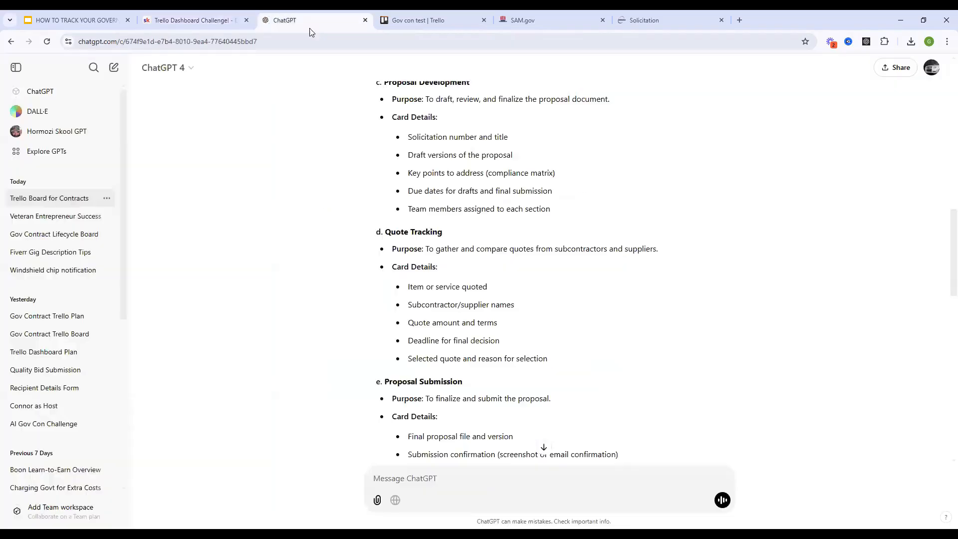
scroll(472, 244, down, 4)
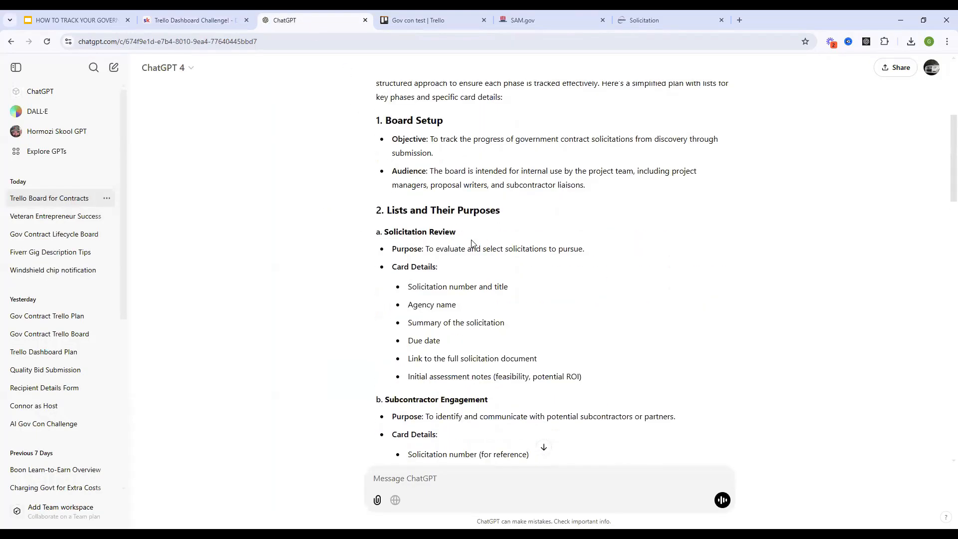
scroll(524, 274, up, 5)
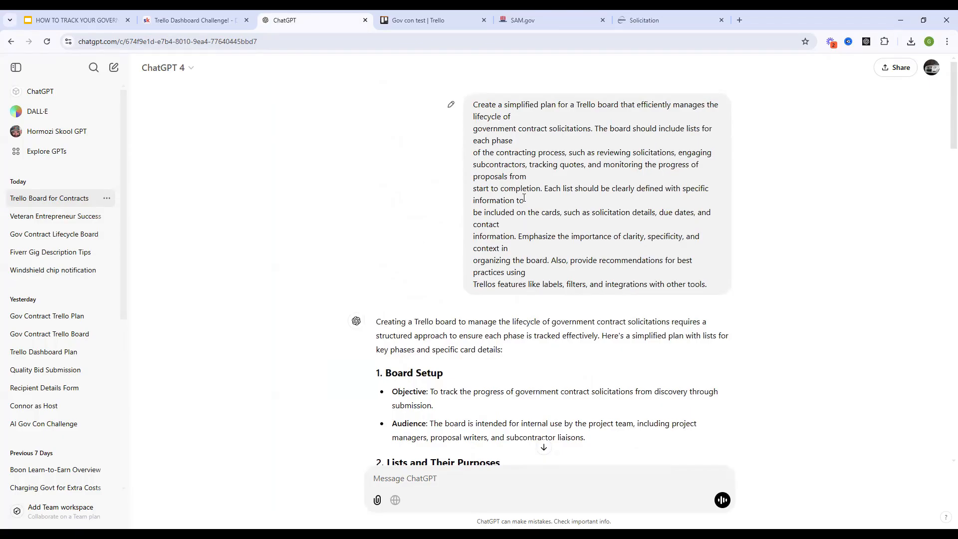
scroll(524, 198, down, 6)
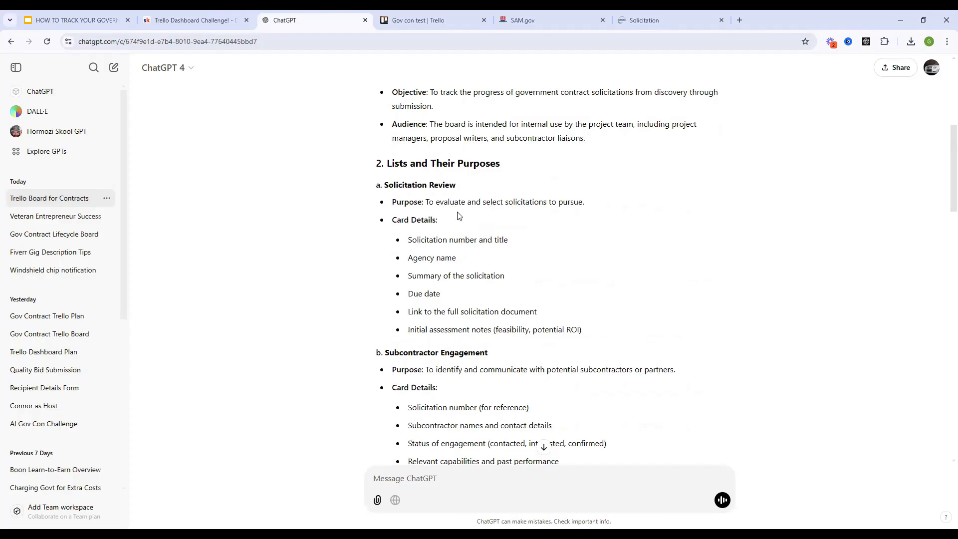
scroll(459, 215, down, 2)
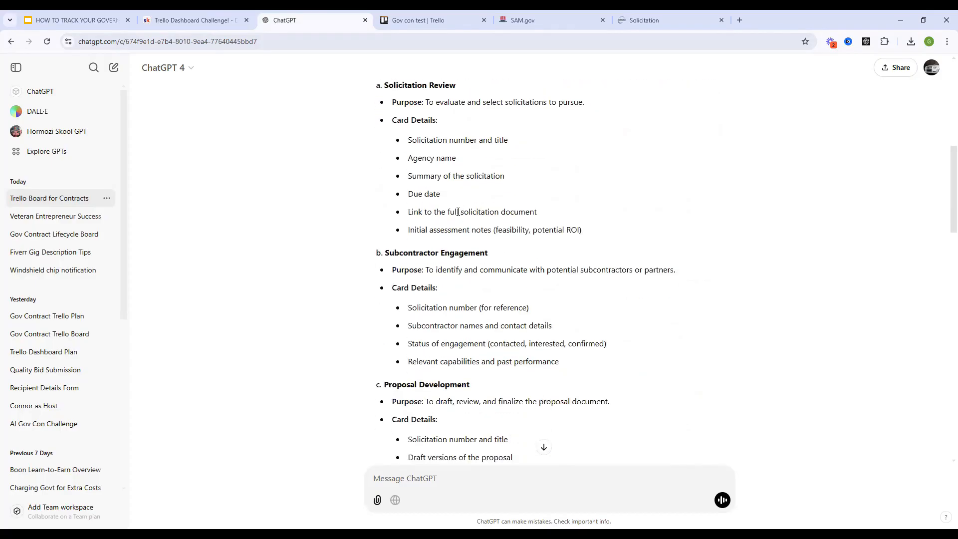
scroll(427, 158, up, 1)
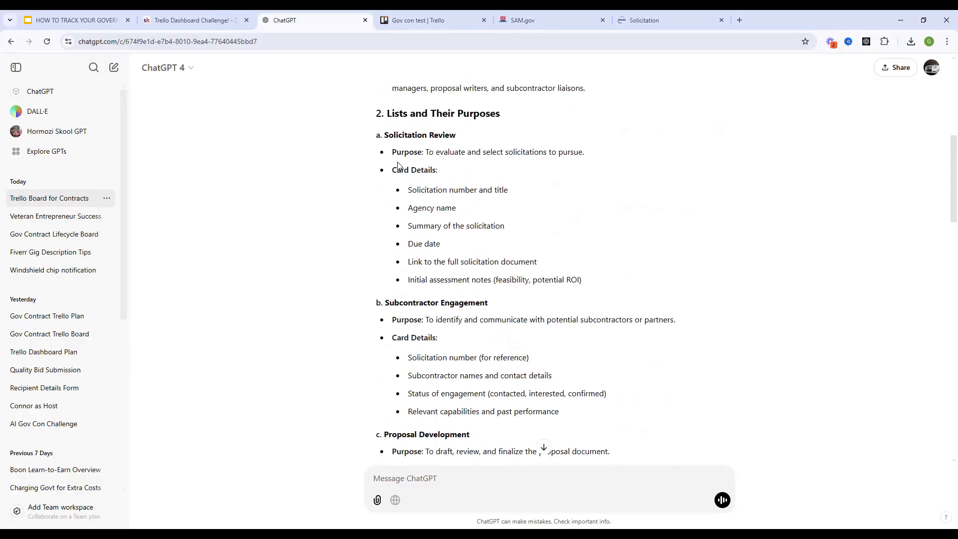
drag(394, 150, 593, 287)
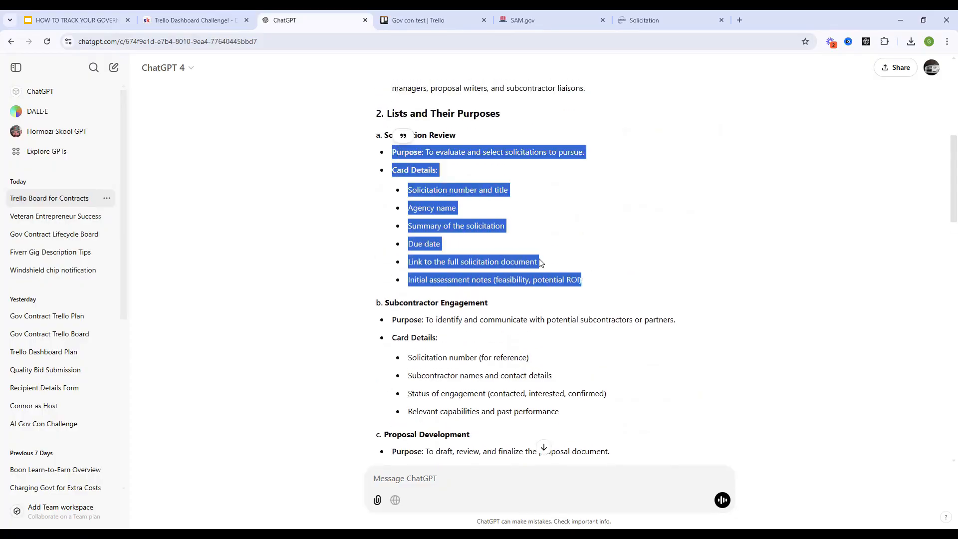
click(394, 168)
drag(392, 151, 604, 280)
click(386, 136)
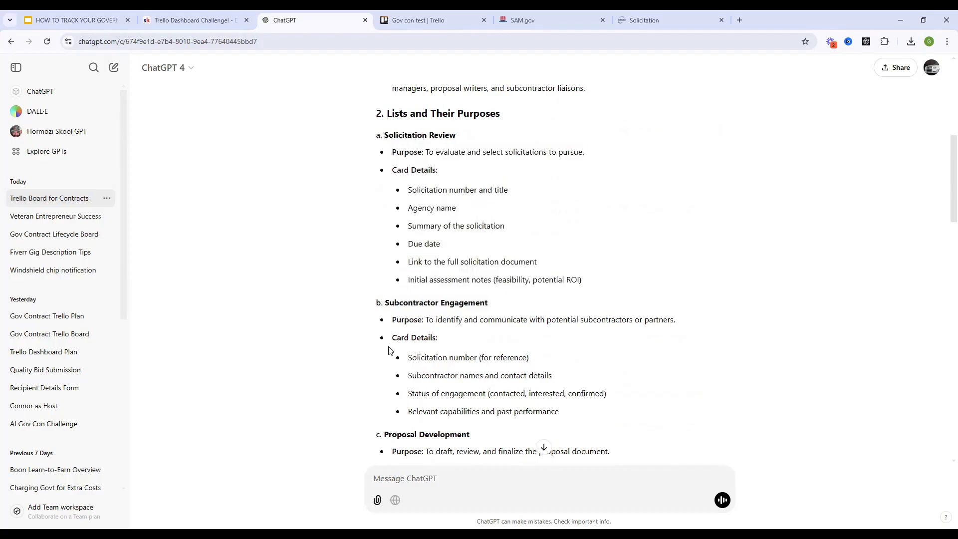
Compare the plan's Subcontractor Engagement through Quote Tracking sections with the lists on the Trello board.
scroll(388, 348, down, 4)
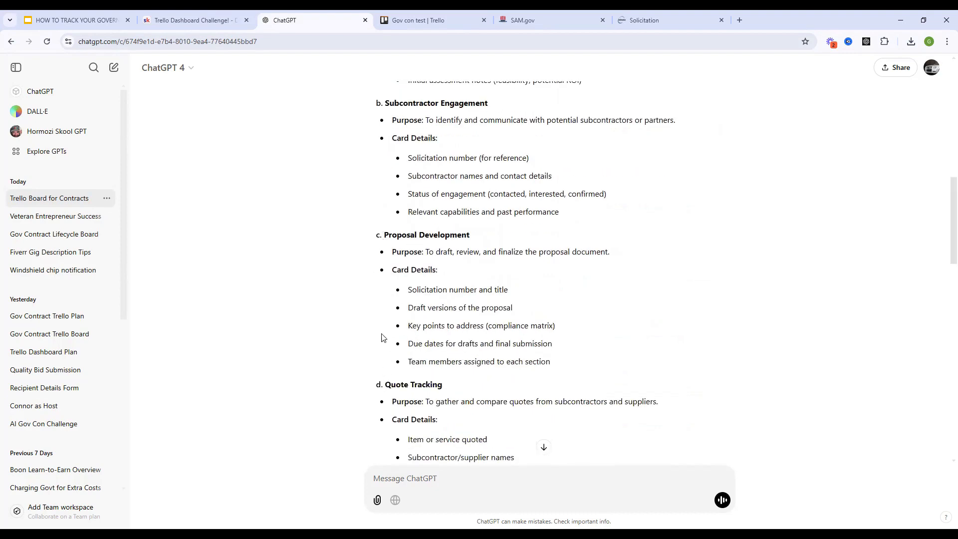
click(424, 20)
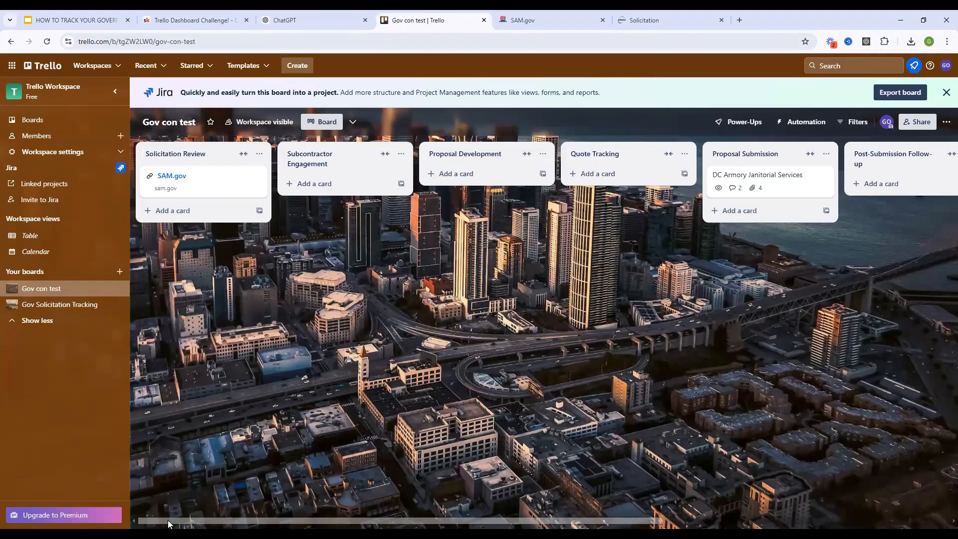
drag(531, 520, 689, 520)
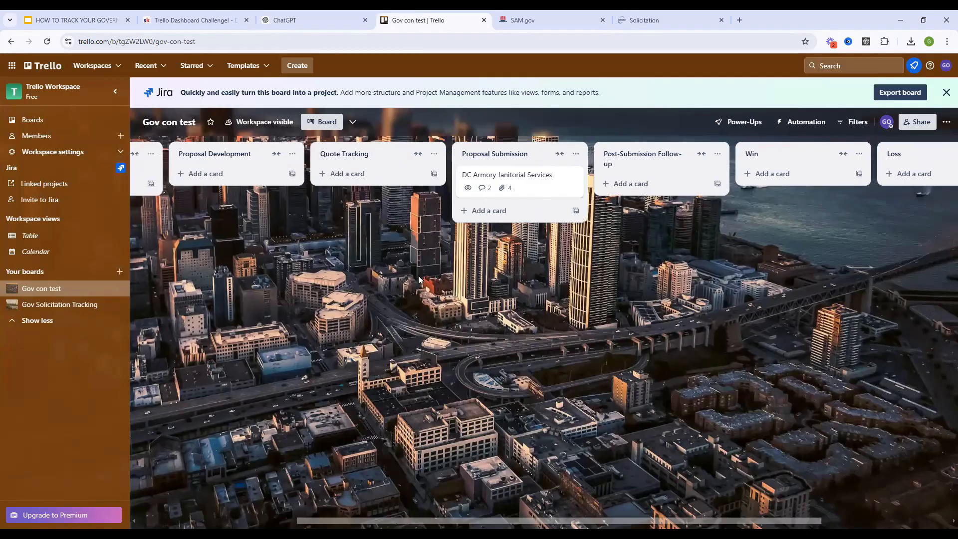
click(314, 15)
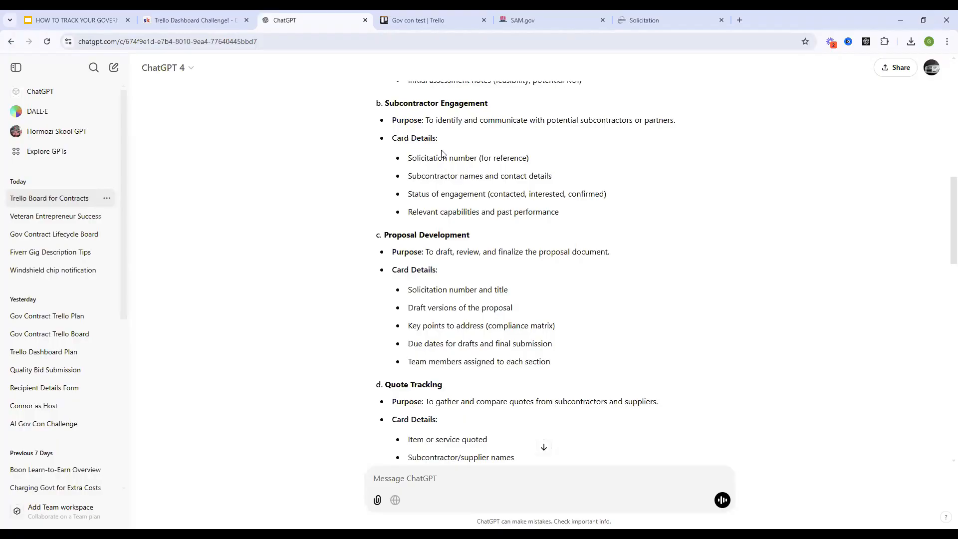
click(414, 20)
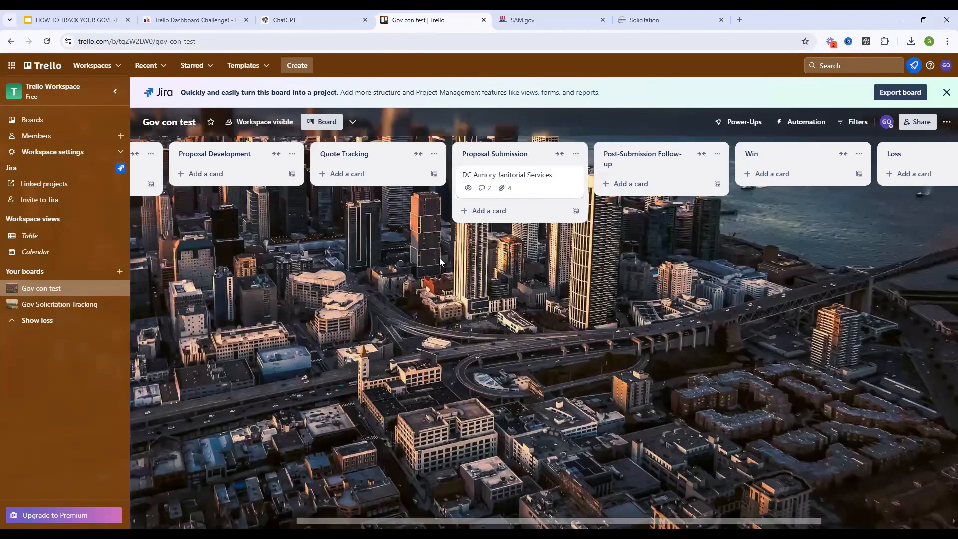
Join the DC Armory card, add the other board member to it, and close the card.
click(534, 189)
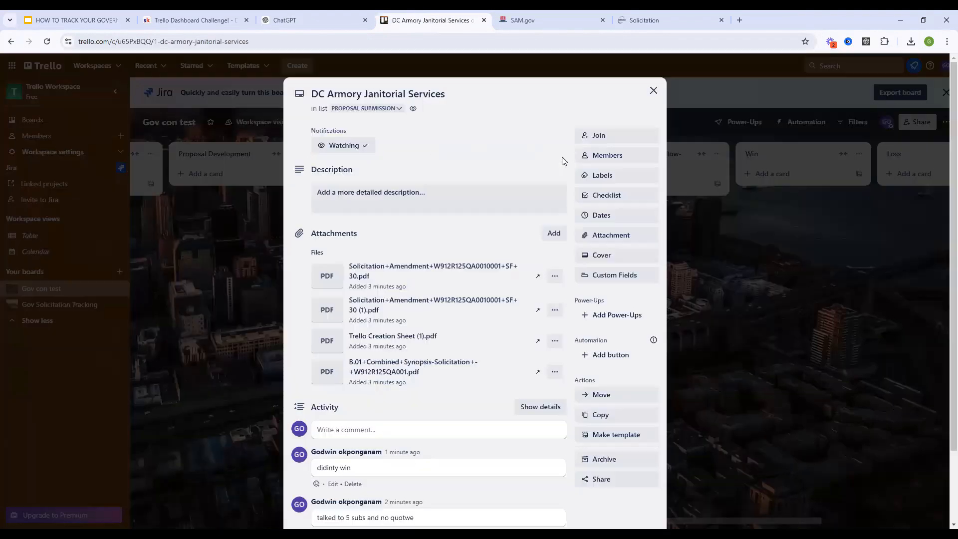
click(599, 141)
click(597, 158)
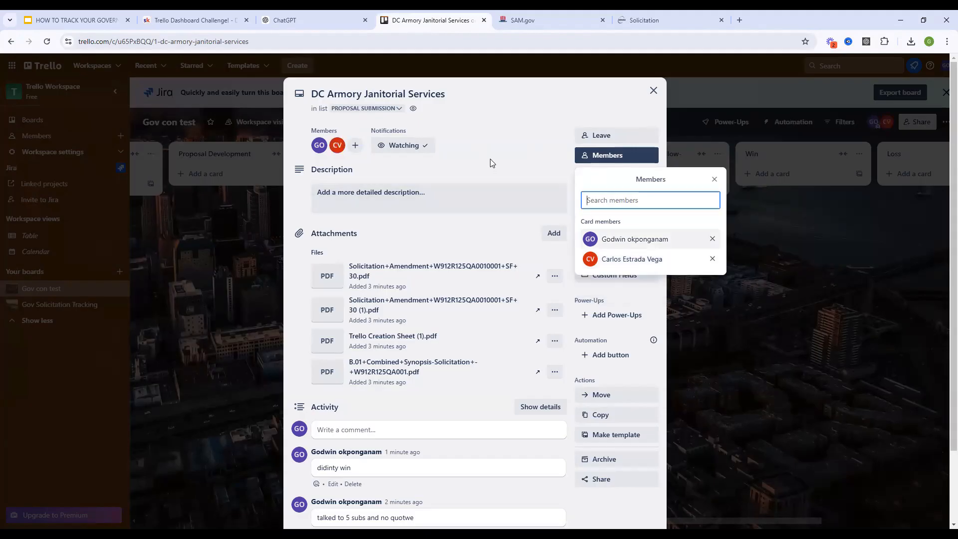
key(Escape)
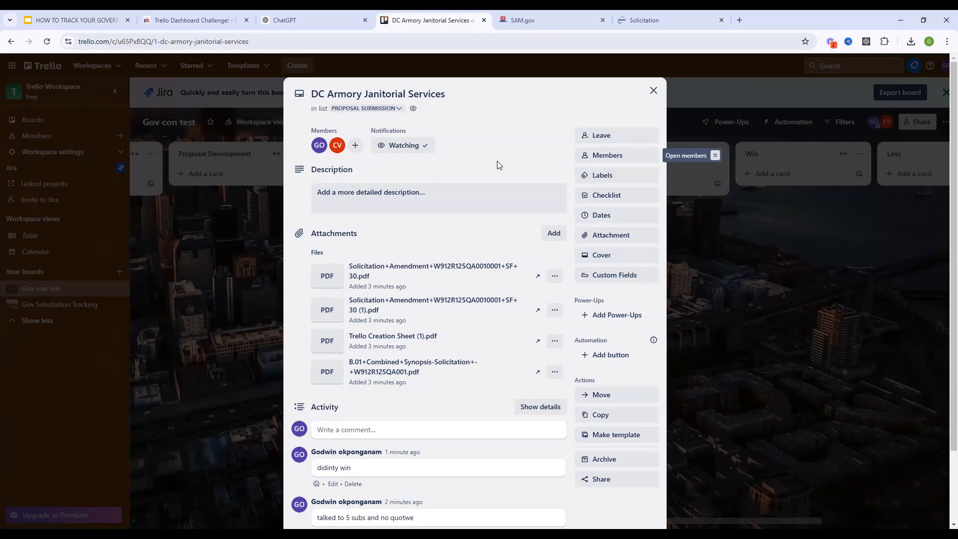
click(653, 90)
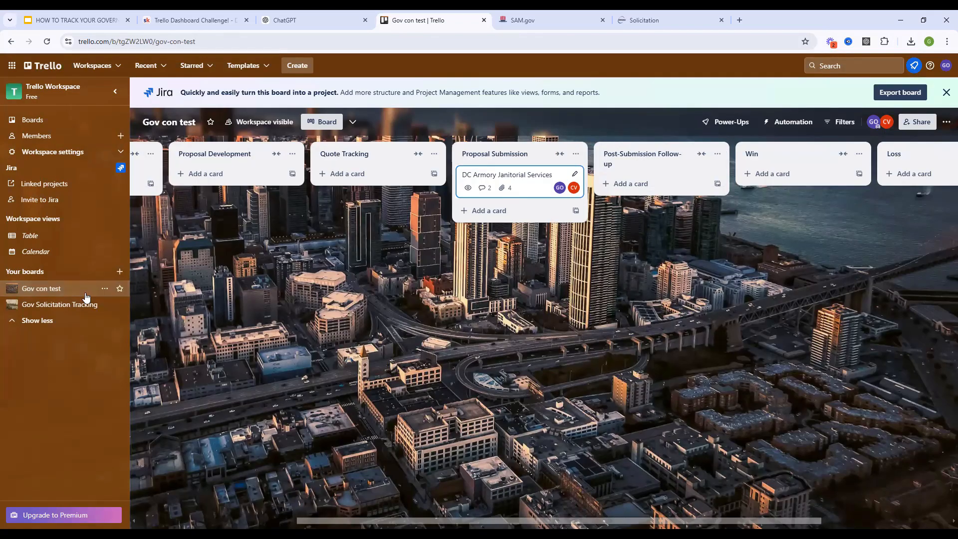
Move the DC Armory card to Subcontractor Engagement, then try that list after Proposal Development and return it to second place.
drag(323, 517, 155, 508)
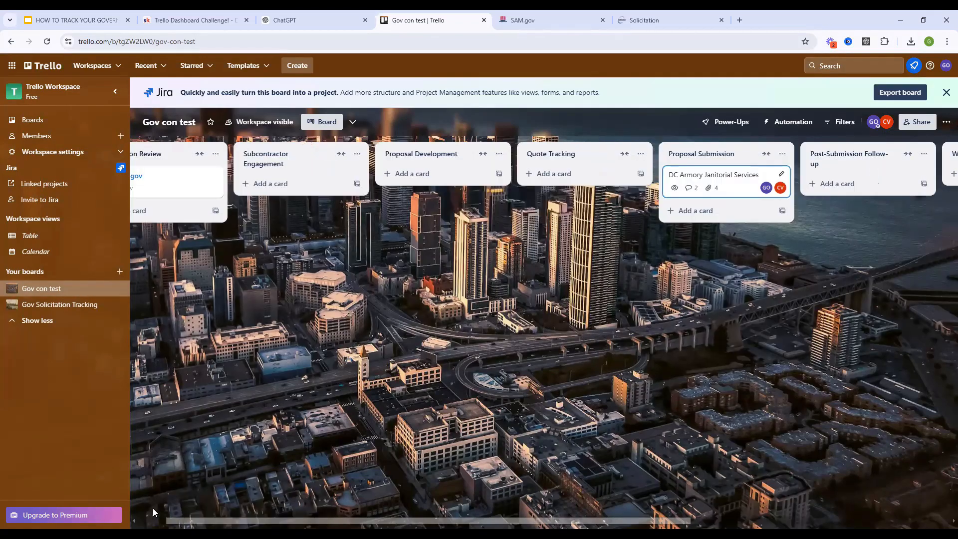
scroll(159, 463, left, 1)
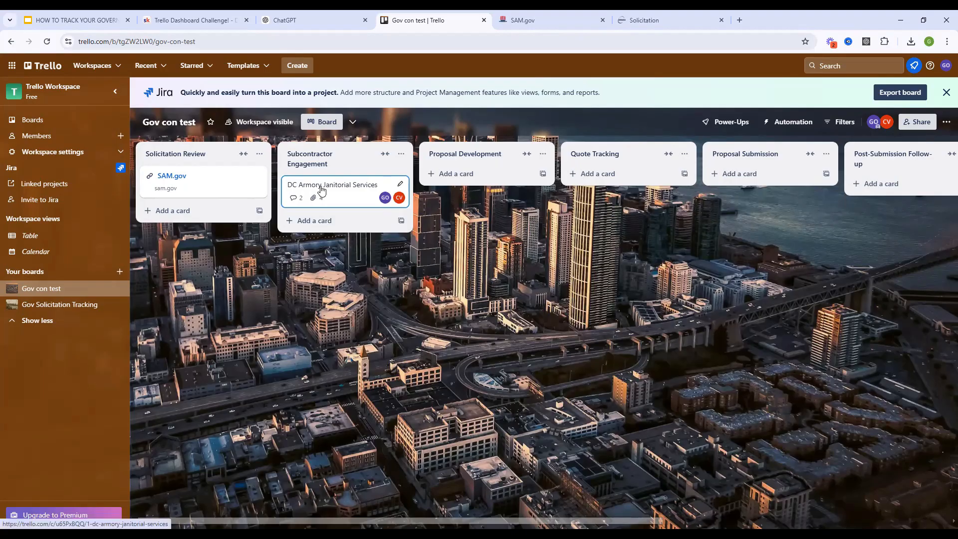
drag(329, 162, 519, 149)
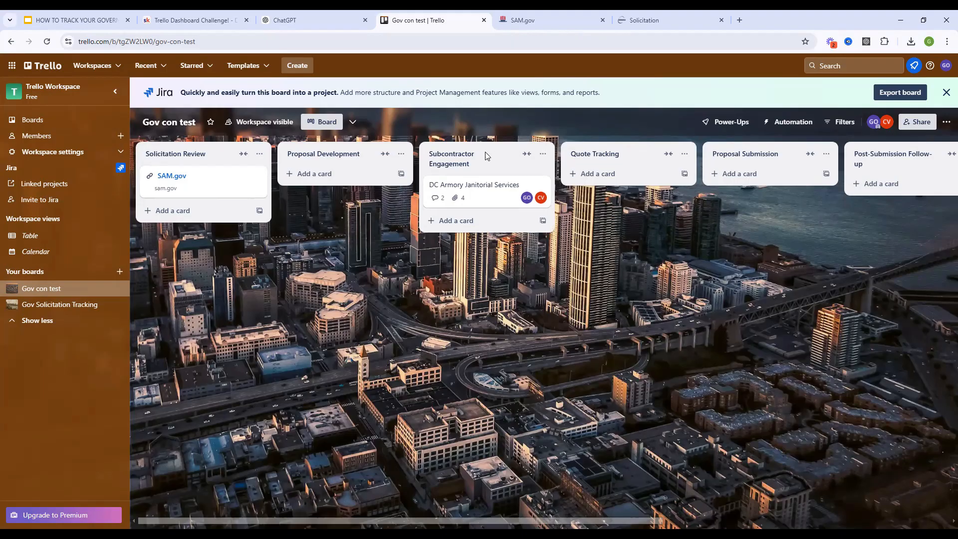
drag(330, 159, 327, 160)
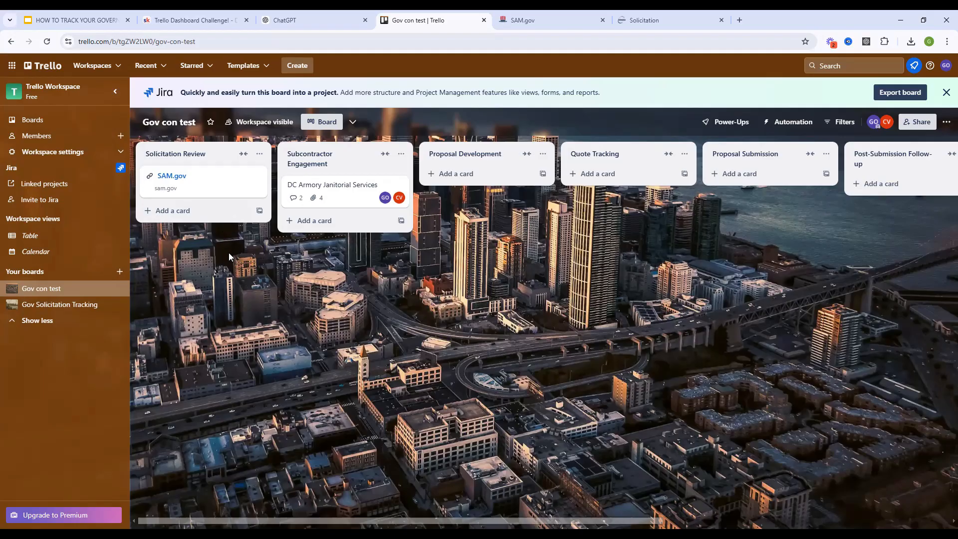
Switch to the Skool classroom and look through the Day 1 Trello Dashboard Challenge lesson and the course list.
click(224, 20)
click(176, 140)
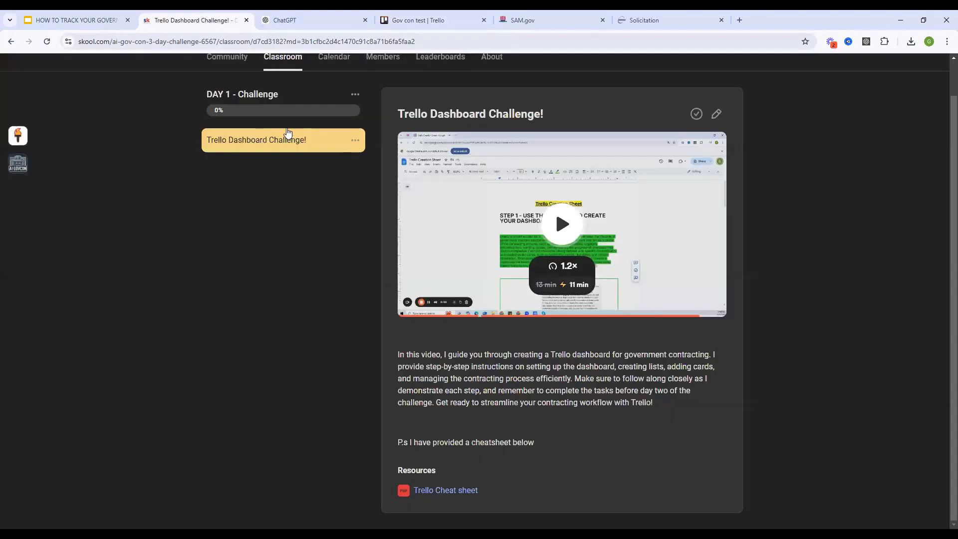
click(287, 60)
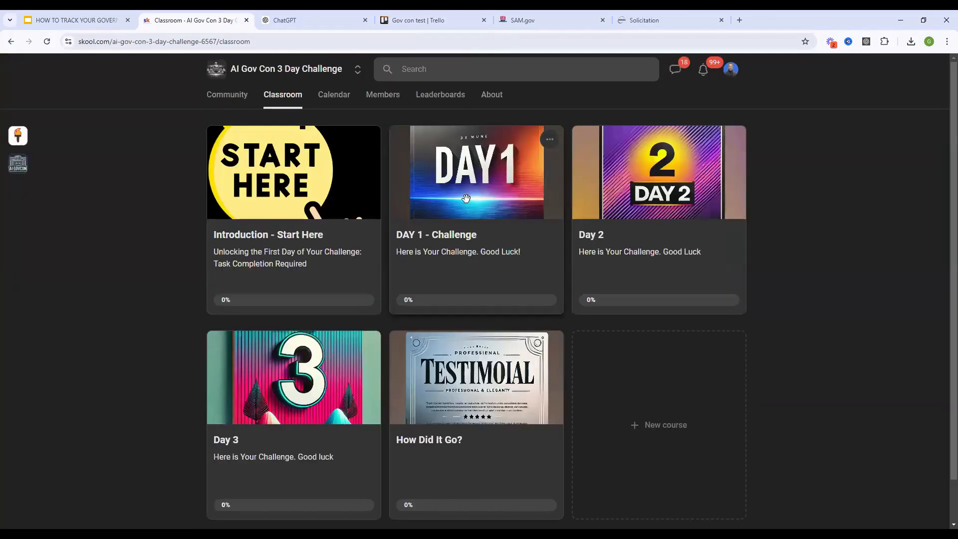
click(436, 218)
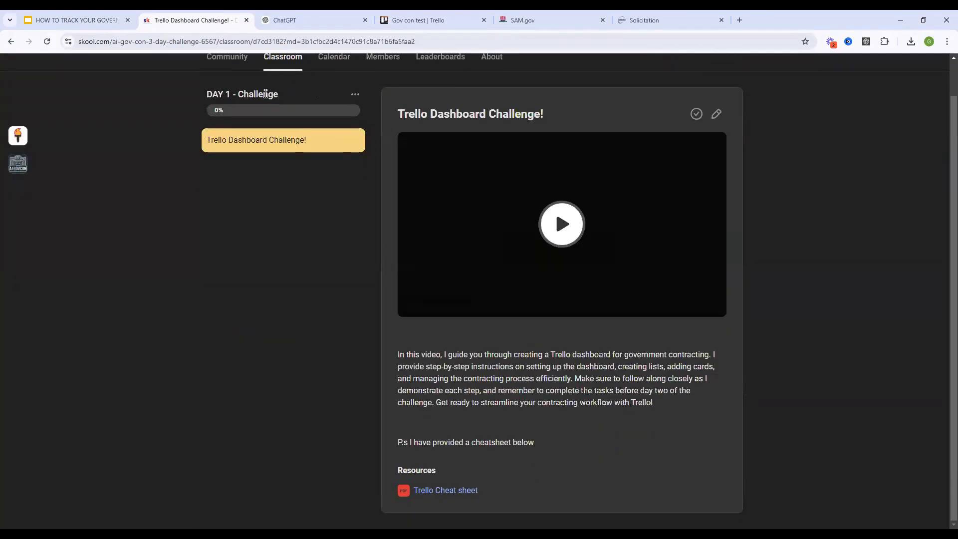
click(308, 133)
scroll(445, 253, down, 1)
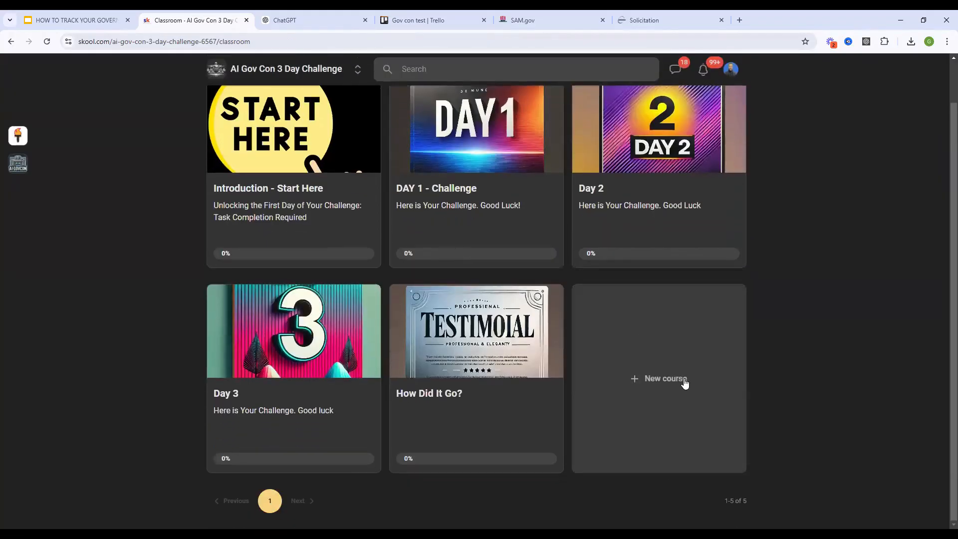
click(681, 379)
click(316, 154)
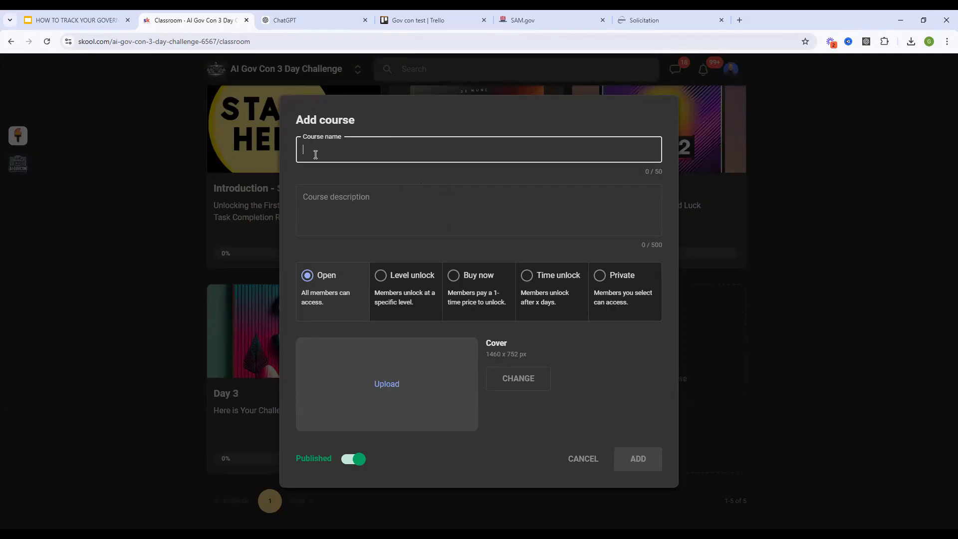
click(688, 203)
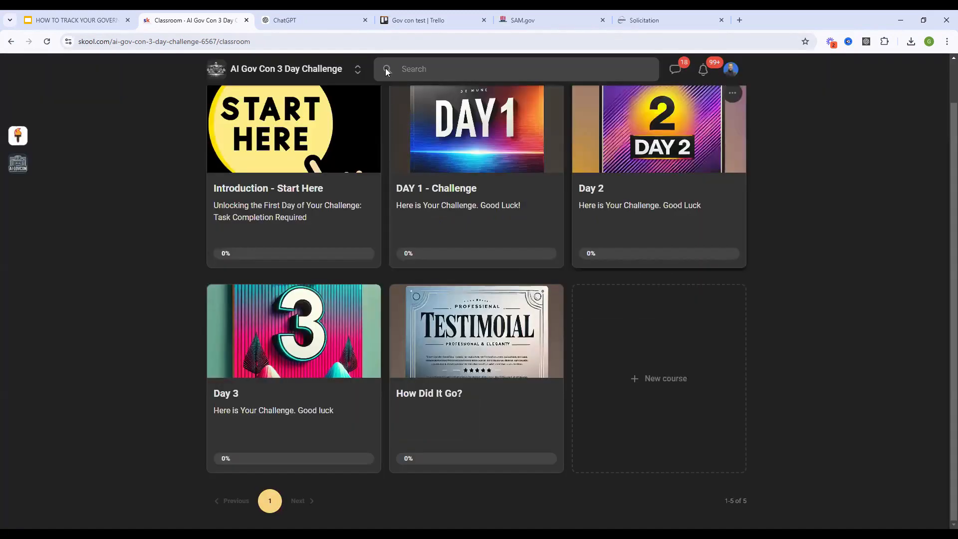
Close the Skool tab and read the ChatGPT plan's best practices for labels, checklists and due dates.
click(247, 20)
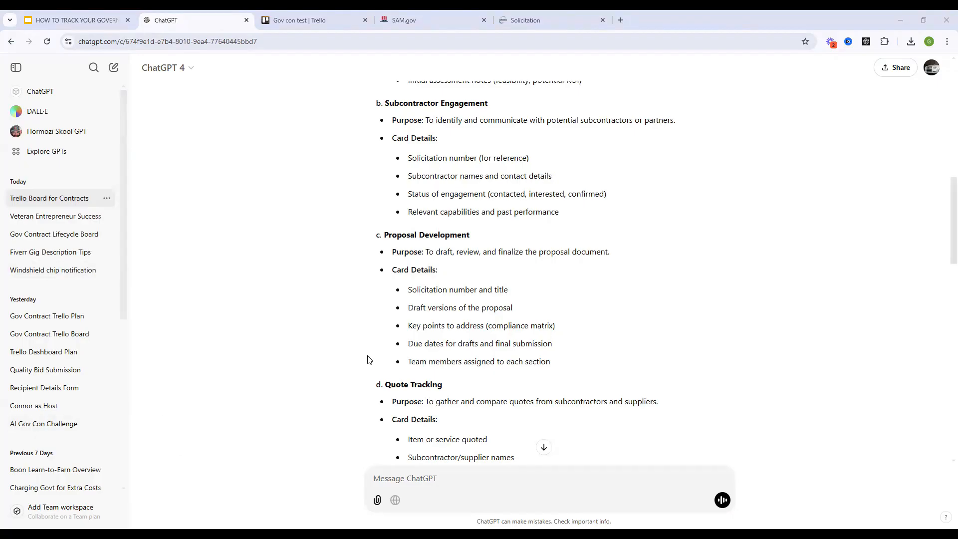
scroll(409, 319, down, 10)
scroll(410, 320, down, 1)
scroll(411, 326, up, 1)
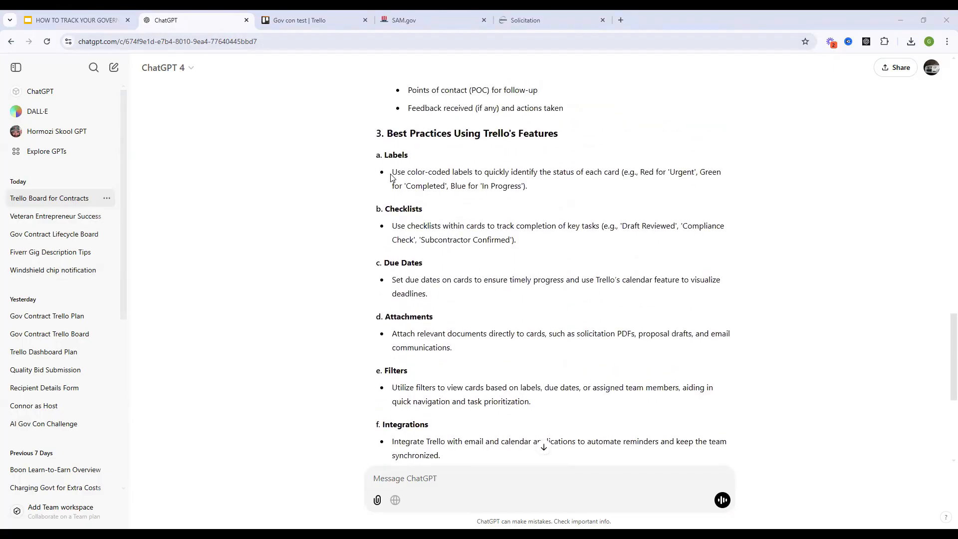
drag(391, 176, 552, 189)
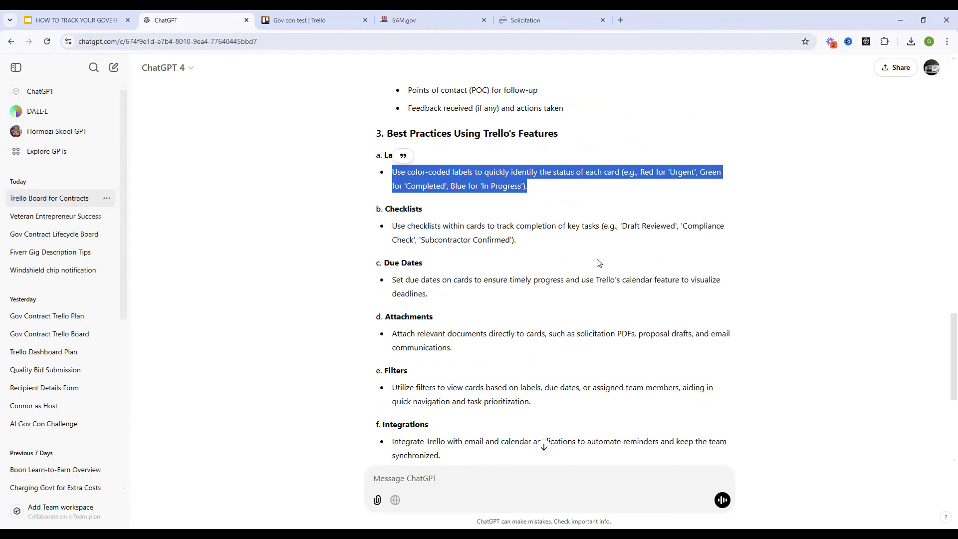
drag(385, 208, 403, 259)
Open the DC Armory card on the Trello board and view its options for attaching files or links.
click(298, 20)
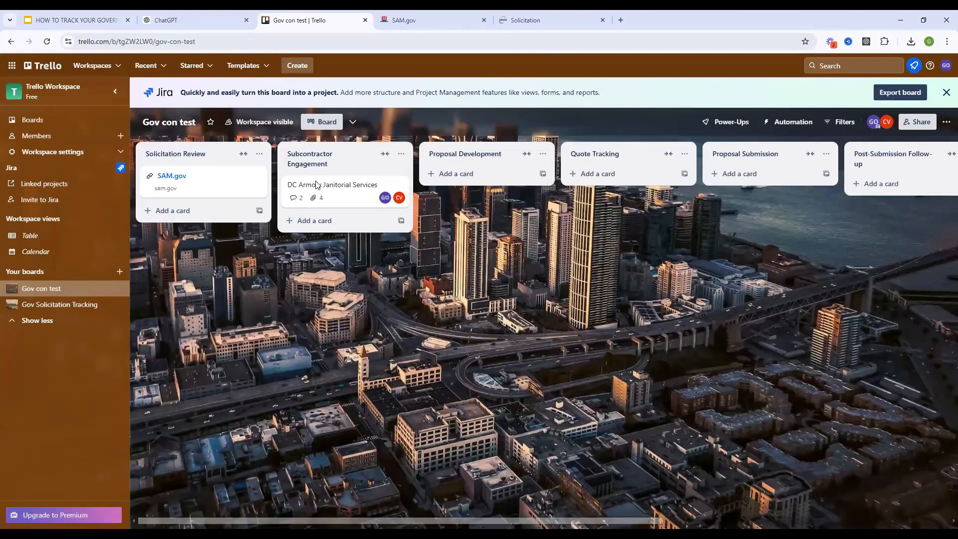
click(346, 199)
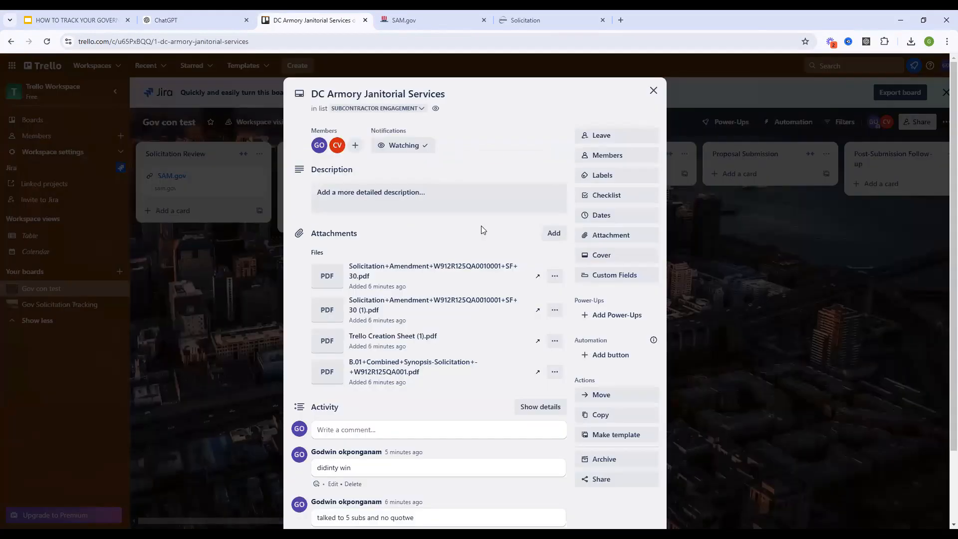
click(620, 232)
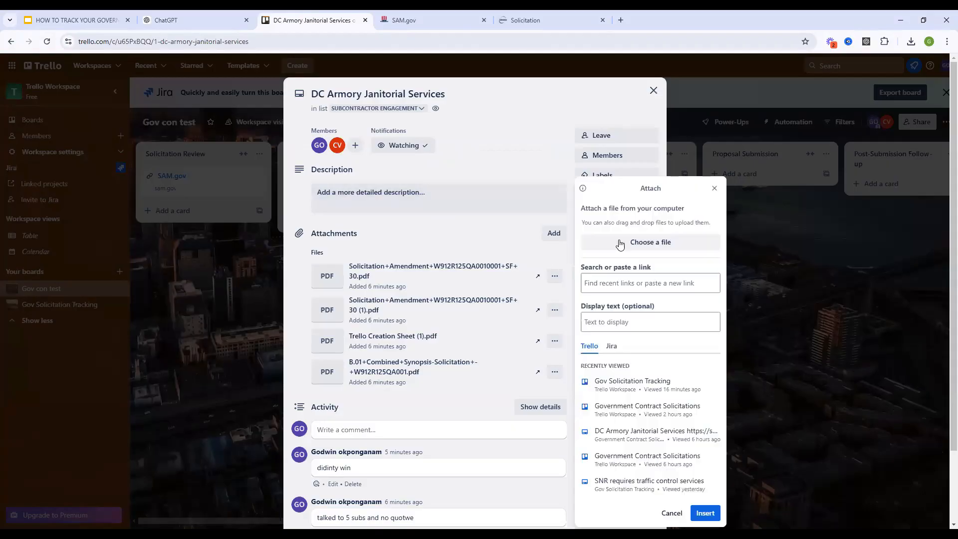
click(491, 230)
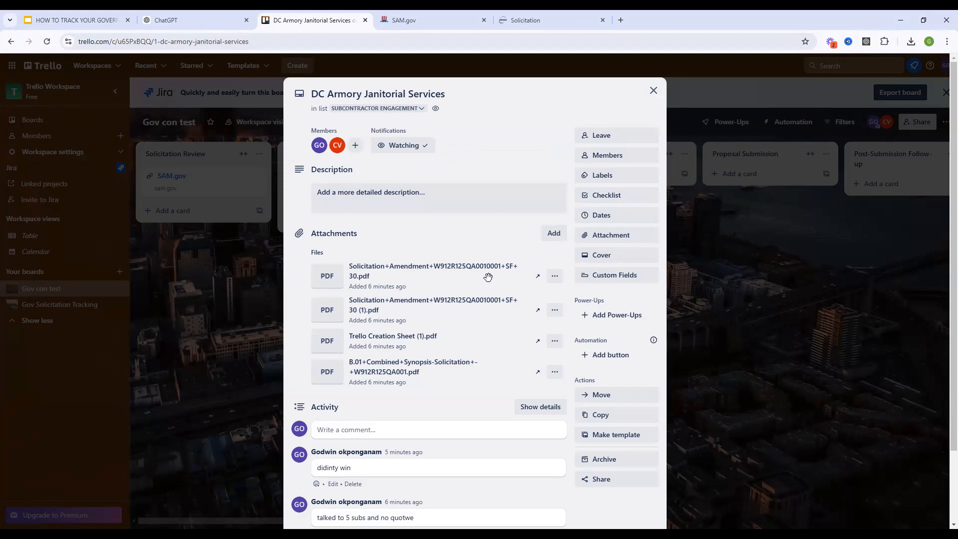
Set the card's due date to 12/5/2024 at 7:27 PM with a reminder 1 day before, and save it.
click(613, 222)
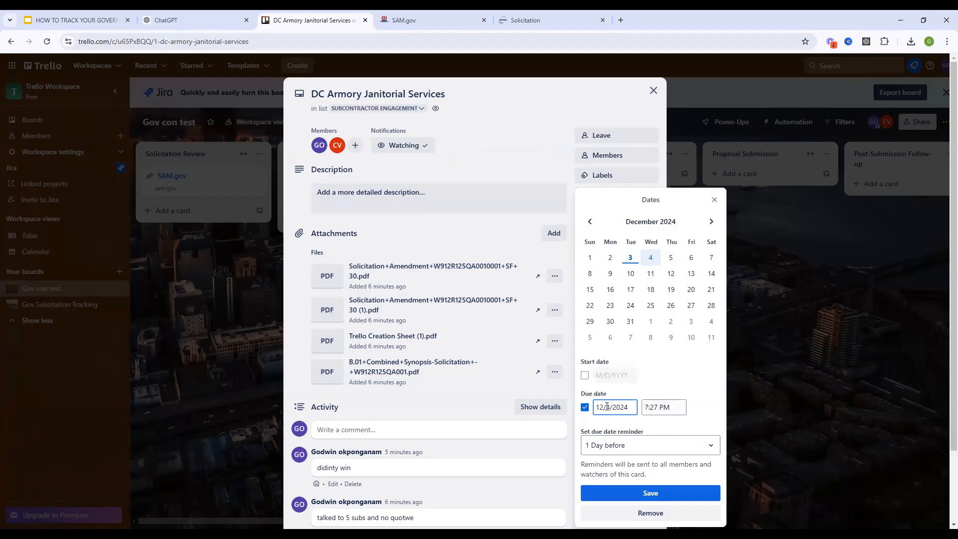
key(Delete)
text(5)
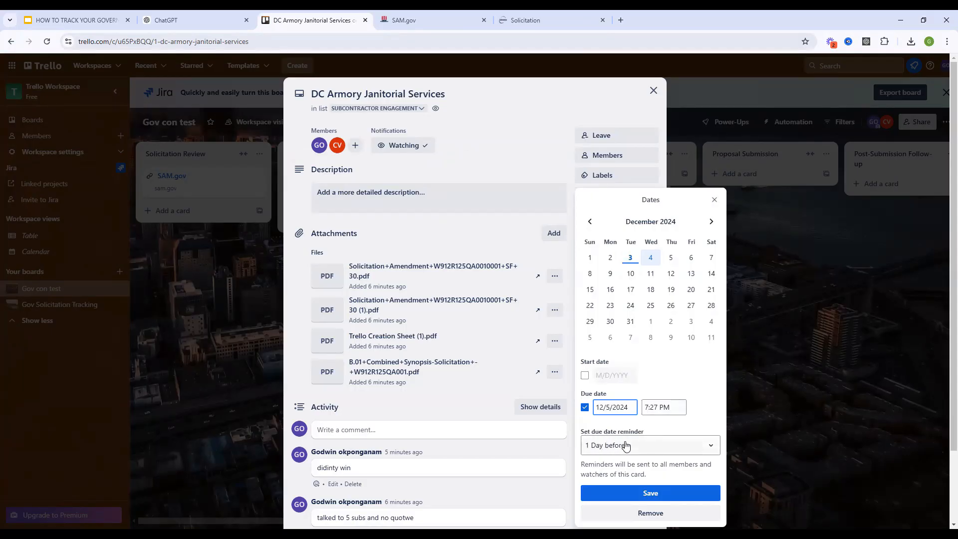
click(664, 447)
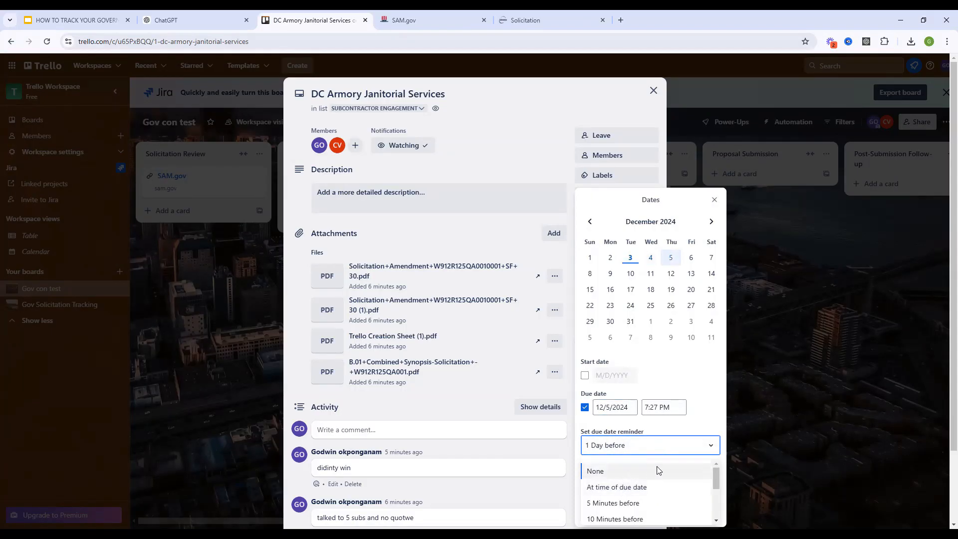
click(700, 448)
click(647, 492)
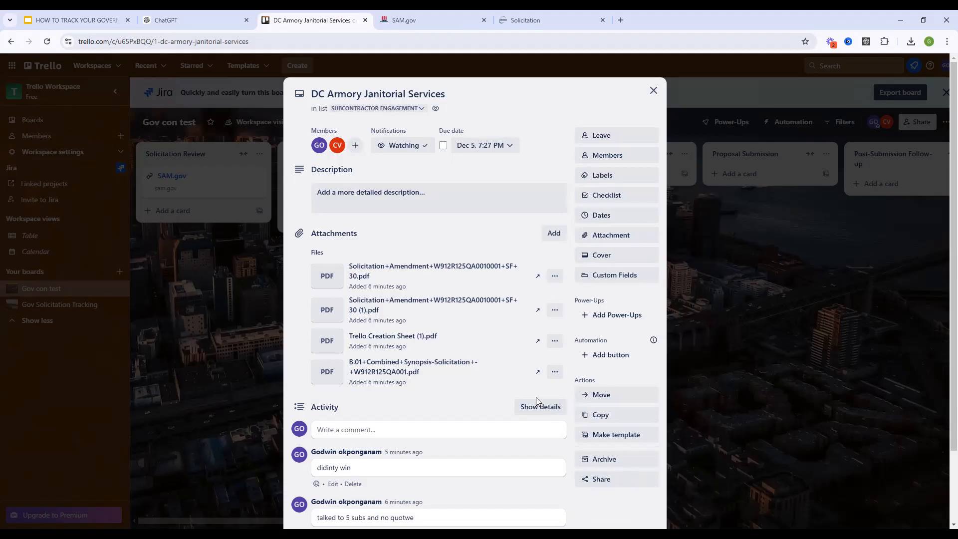
Return to the ChatGPT plan and read its best practices on attachments and checklists.
click(195, 20)
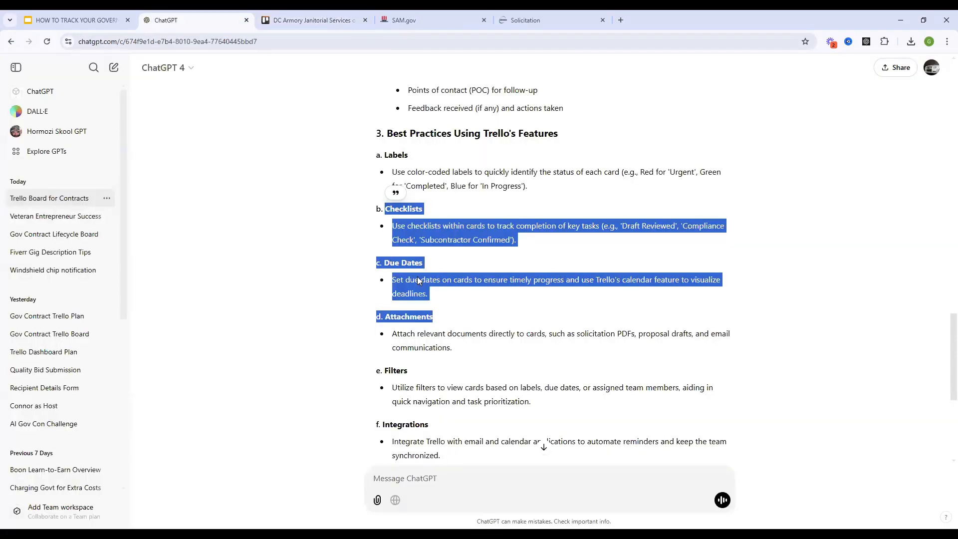
click(441, 300)
drag(377, 317, 535, 351)
click(444, 239)
drag(385, 209, 566, 244)
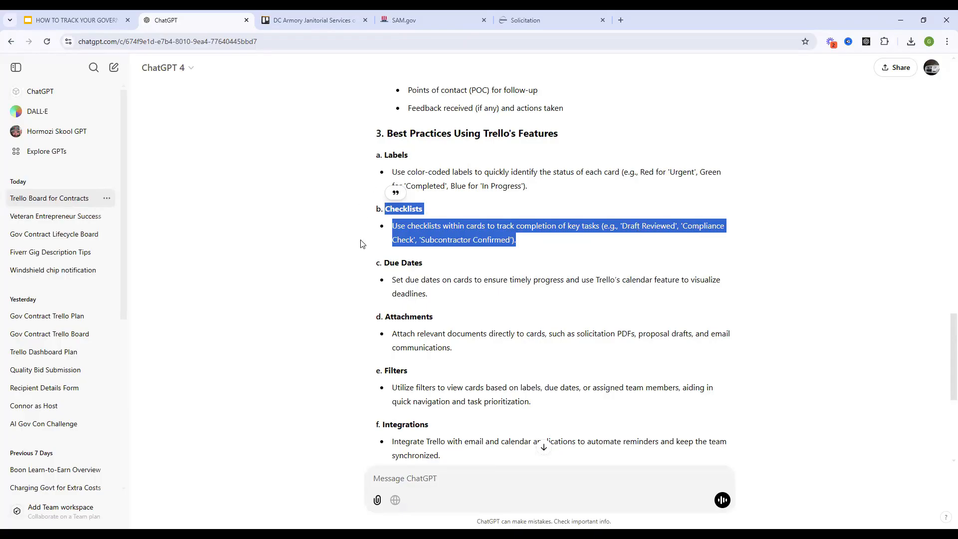
Add a checklist titled "Sub contact" to the DC Armory card in Trello.
click(312, 19)
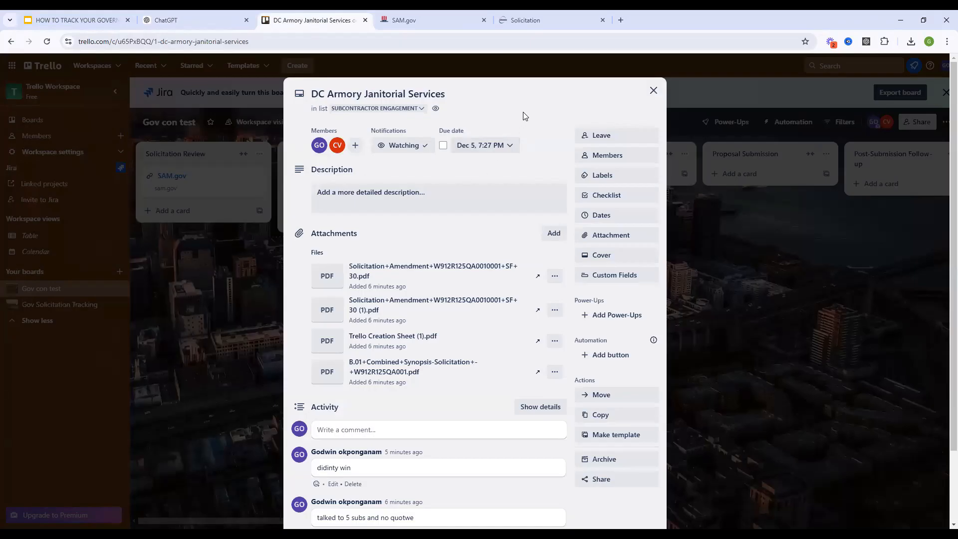
click(634, 196)
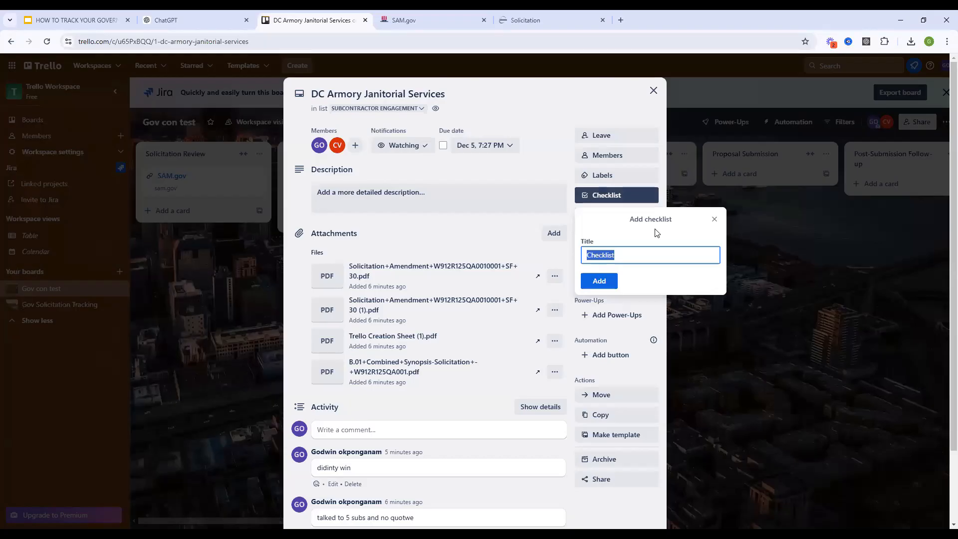
text(Sub contact)
key(Return)
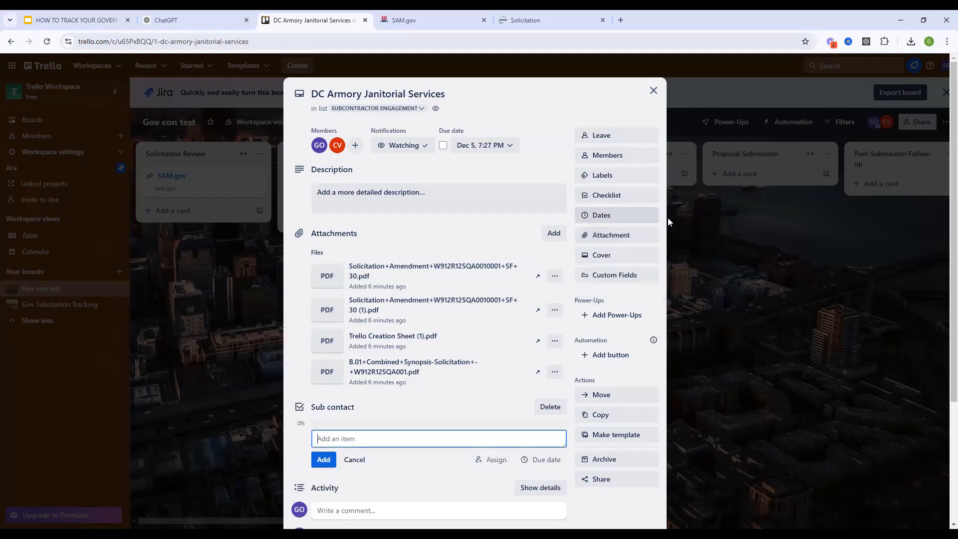
Add a second checklist titled "quotes" to the DC Armory Janitorial Services card.
click(614, 195)
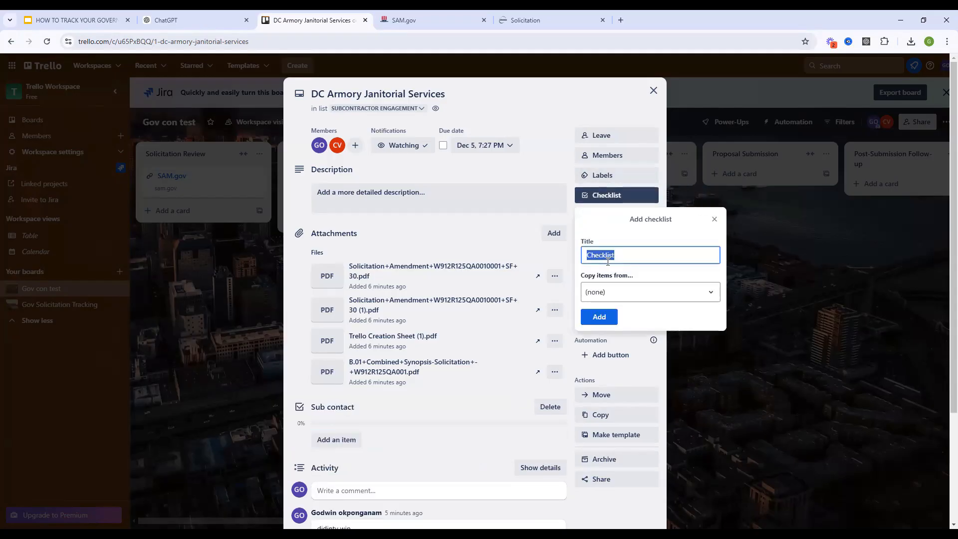
text(quotes)
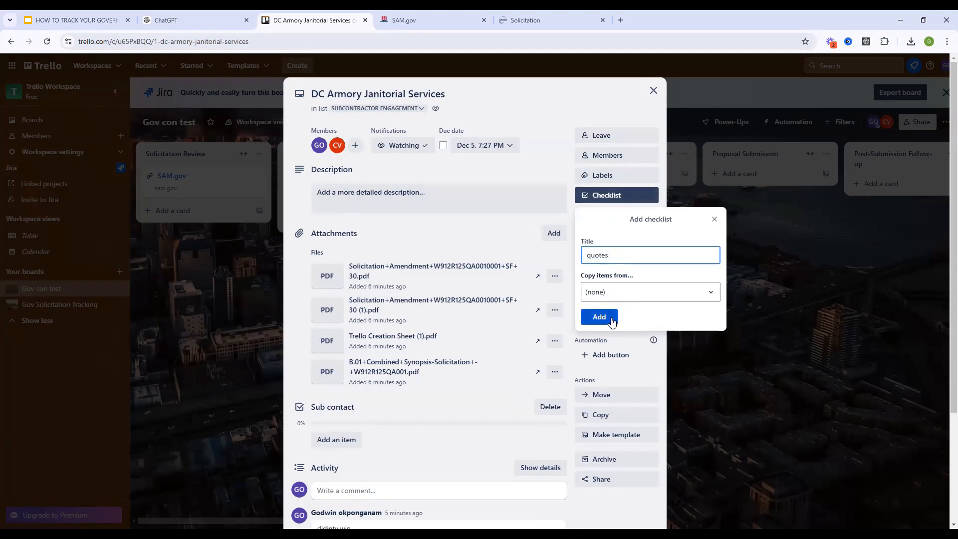
click(599, 318)
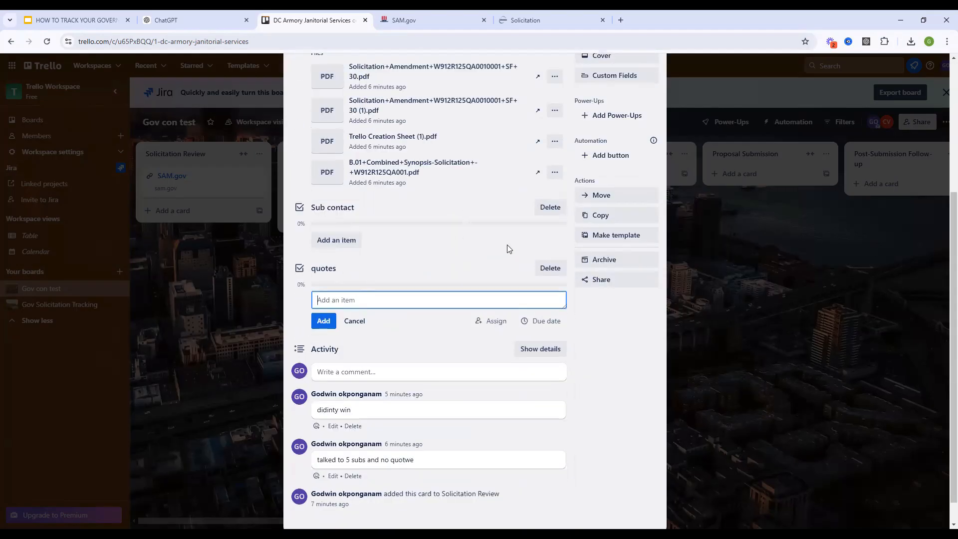
click(355, 209)
click(398, 268)
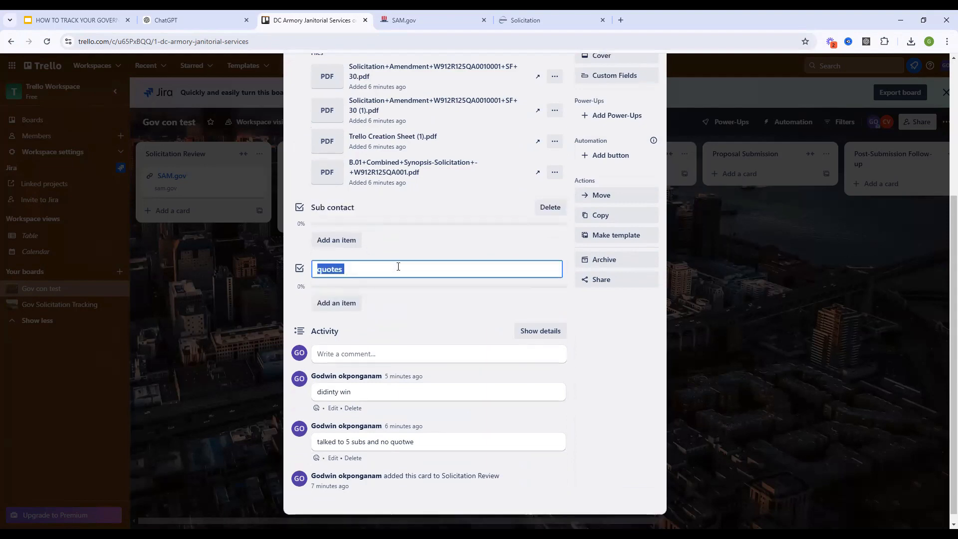
click(362, 208)
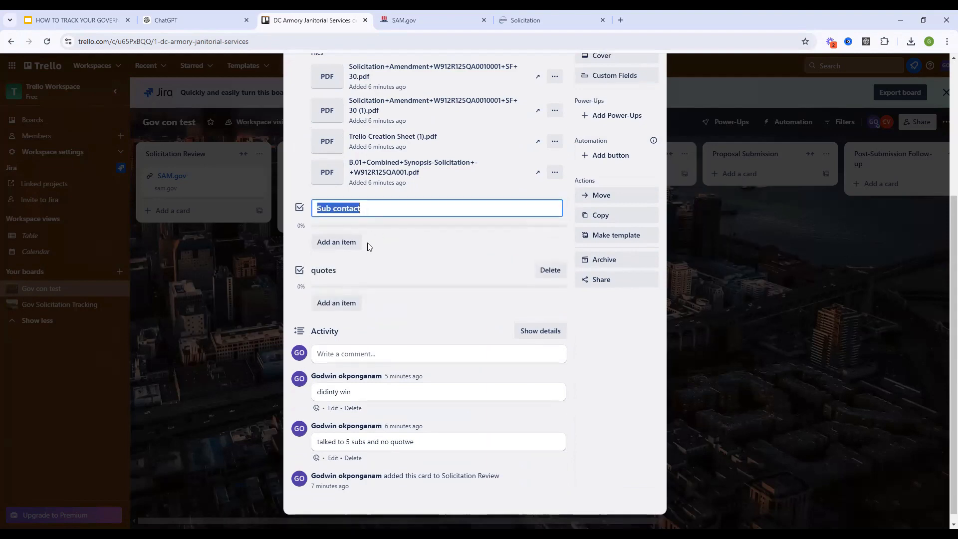
scroll(328, 263, down, 1)
click(299, 202)
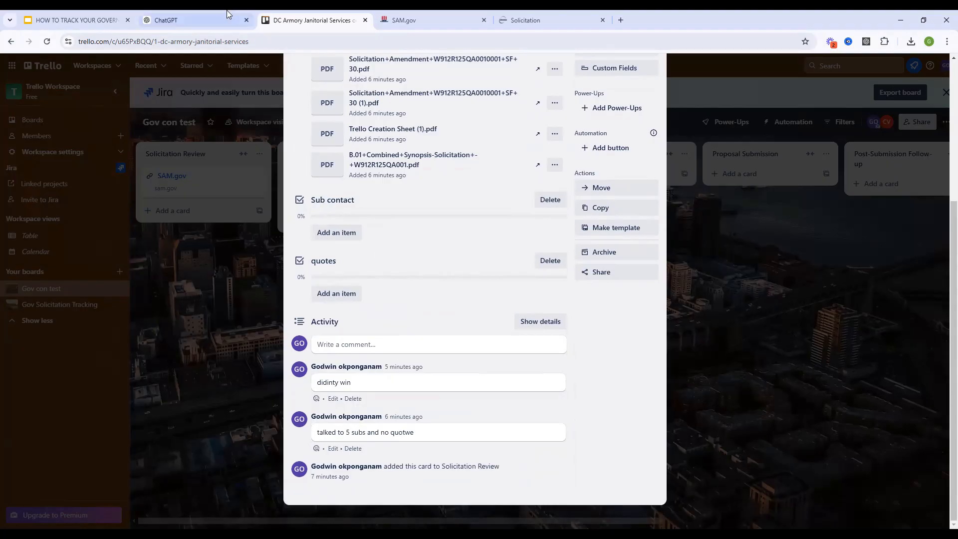
Switch to the ChatGPT plan and read its best practices on due dates, attachments and filters.
click(190, 20)
scroll(472, 263, down, 2)
drag(377, 163, 477, 223)
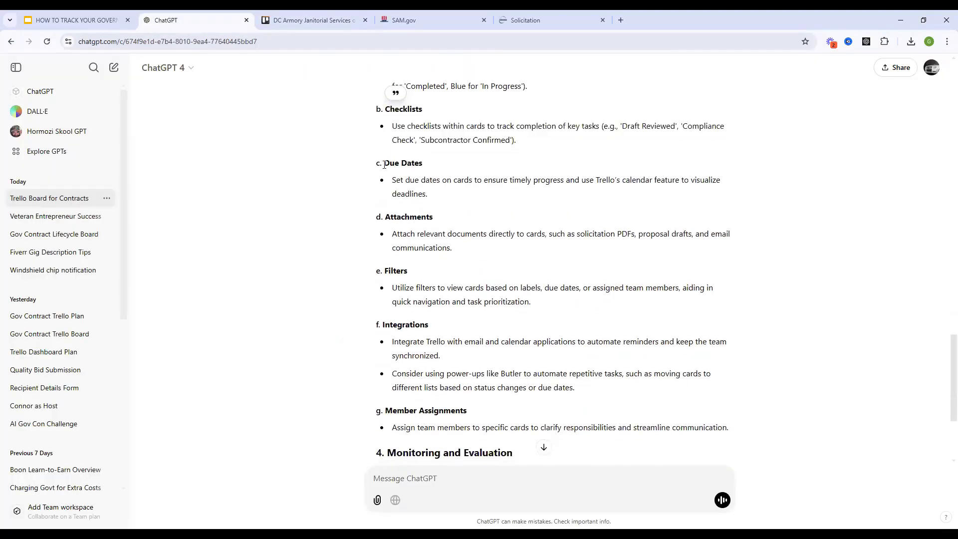
click(369, 216)
drag(369, 217, 673, 254)
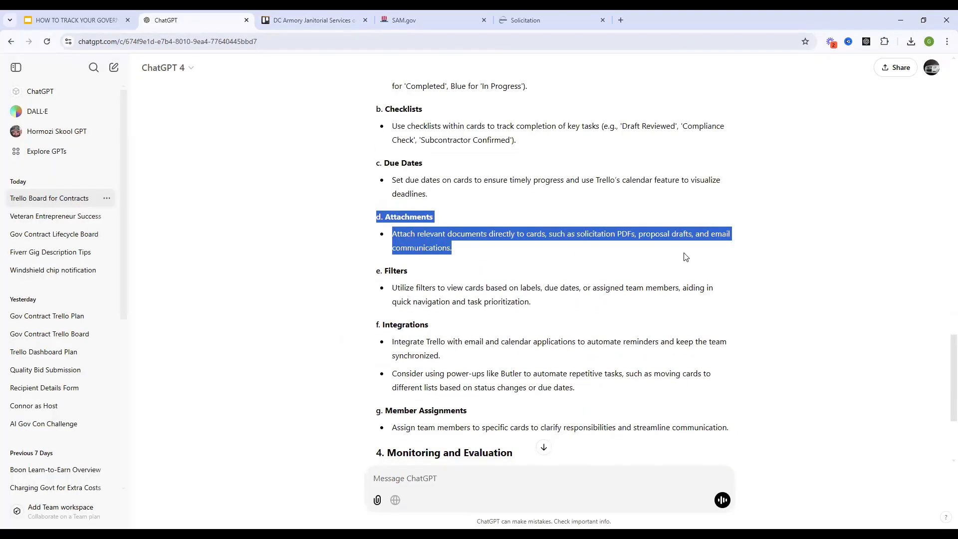
click(411, 293)
drag(368, 272, 546, 294)
click(502, 300)
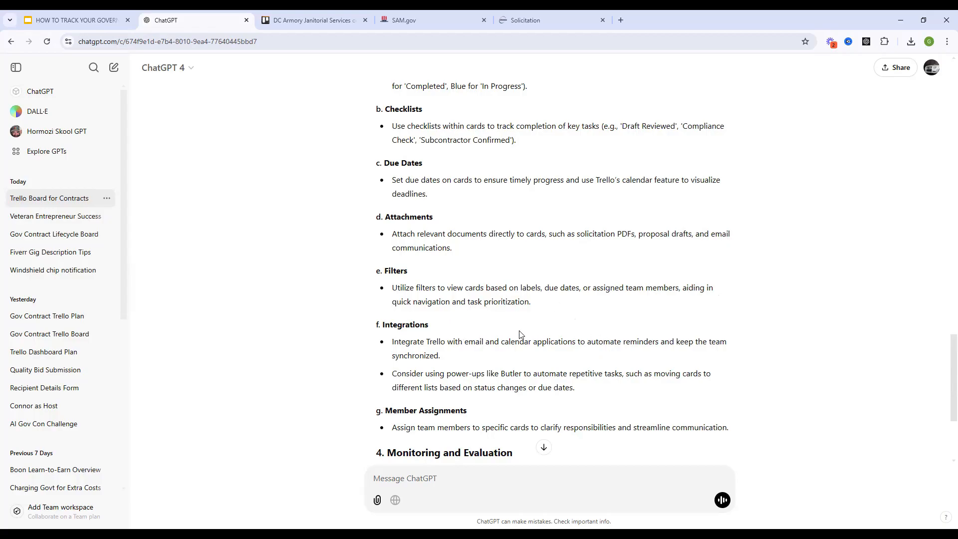
Read the plan's sections on integrations, member assignments, and monitoring and evaluation.
scroll(523, 335, down, 2)
drag(375, 232, 623, 289)
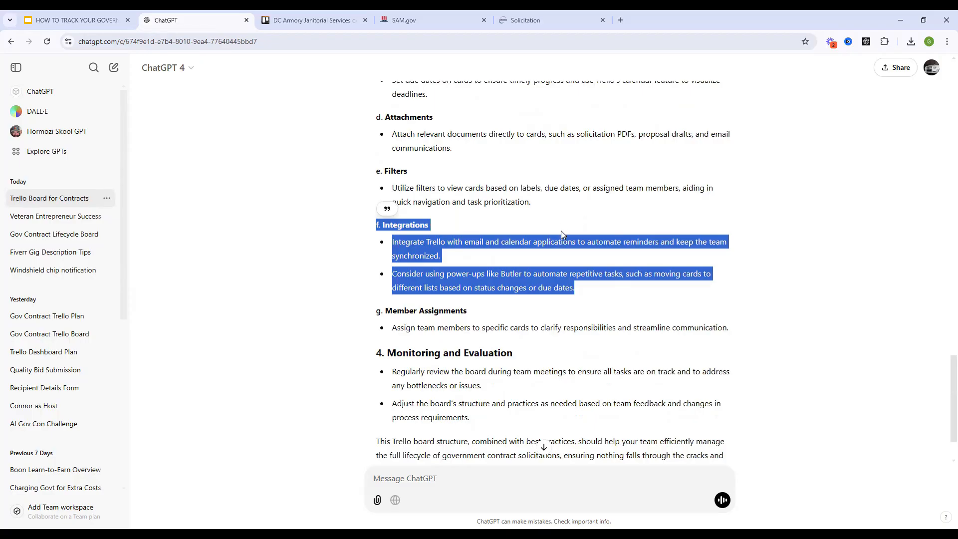
scroll(560, 229, down, 2)
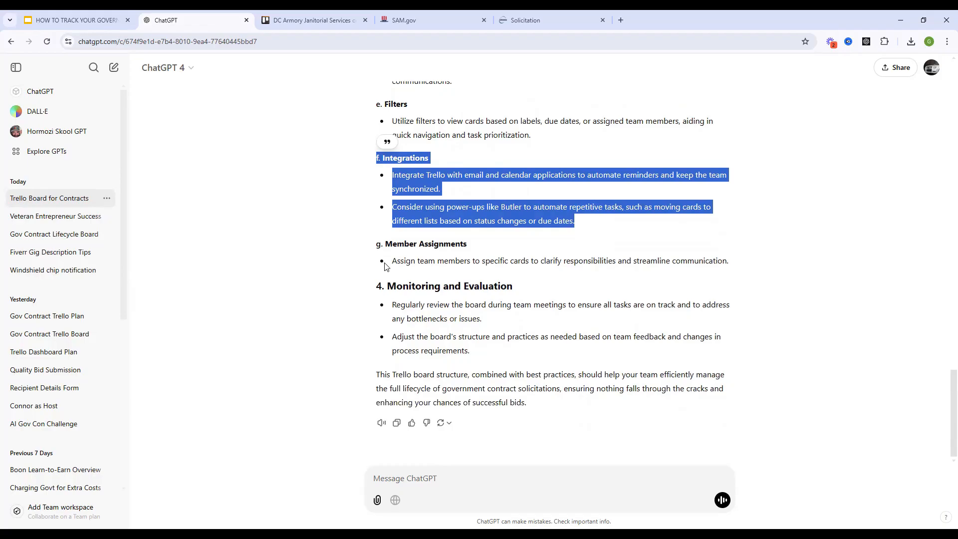
click(392, 287)
drag(392, 287, 737, 342)
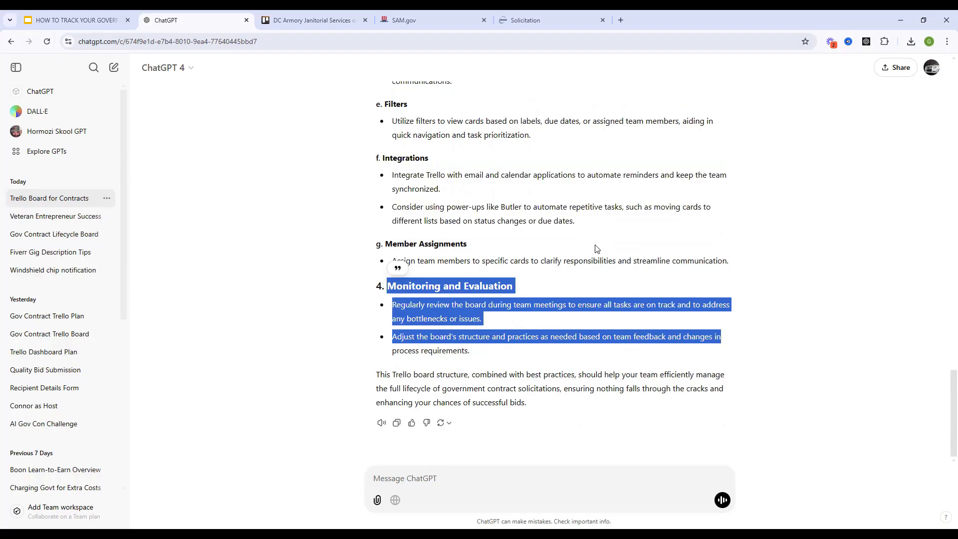
Return to Trello, close the DC Armory card and look over the Gov con test lists from Solicitation Review to Loss.
click(308, 21)
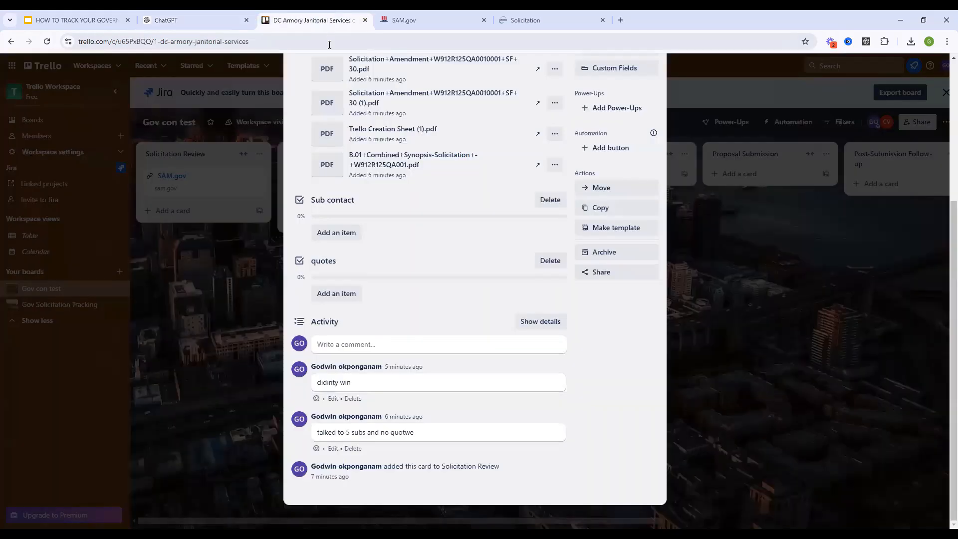
click(721, 277)
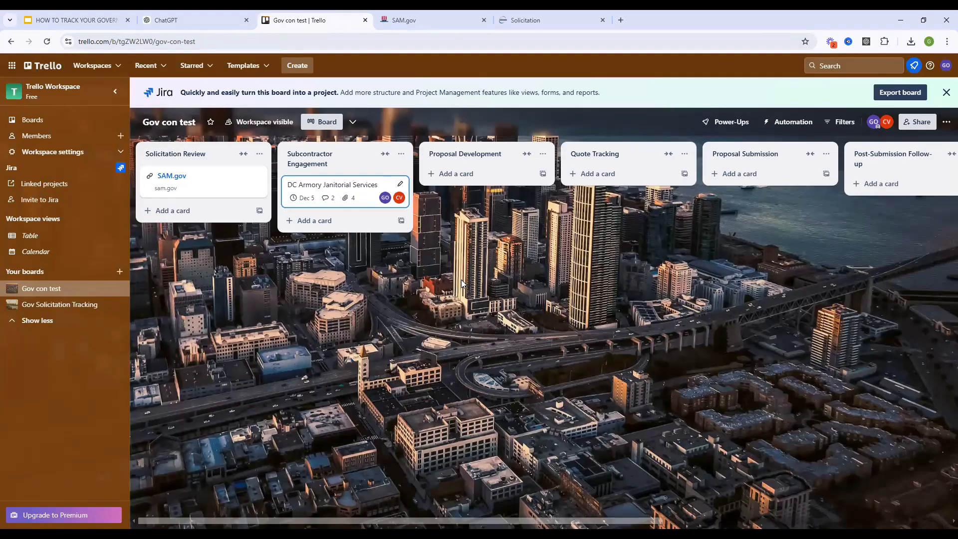
drag(418, 522, 285, 518)
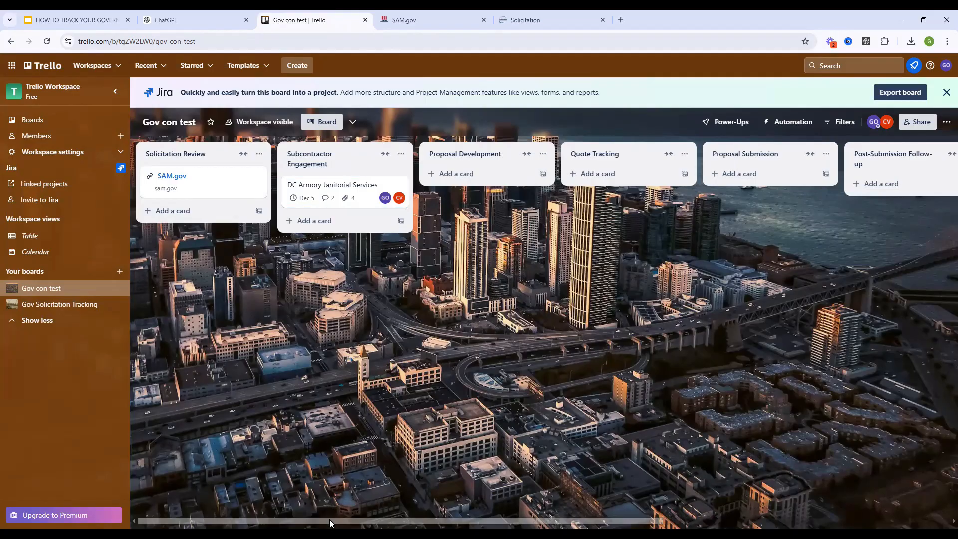
drag(329, 519, 727, 519)
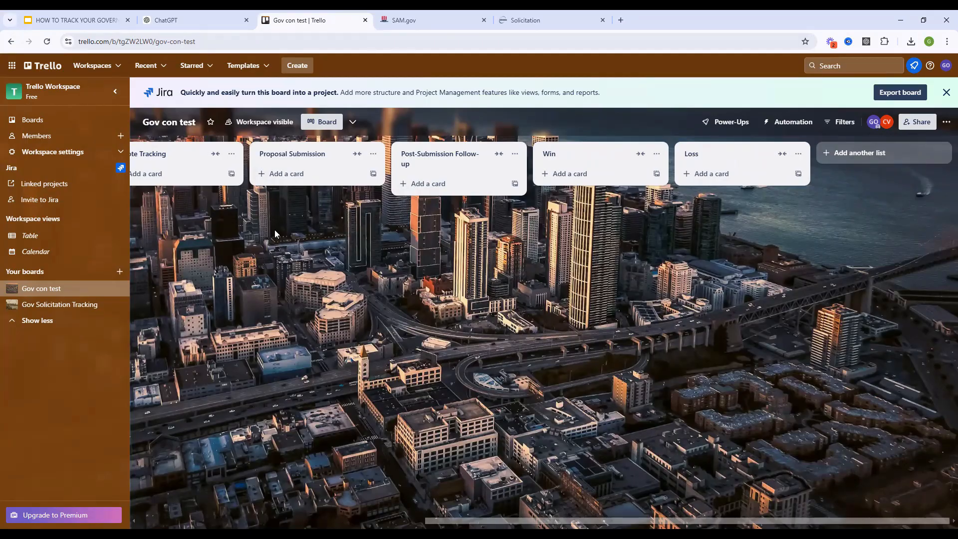
drag(522, 519, 430, 518)
scroll(264, 185, left, 5)
Reopen the DC Armory Janitorial Services card and turn it into a template card.
click(229, 186)
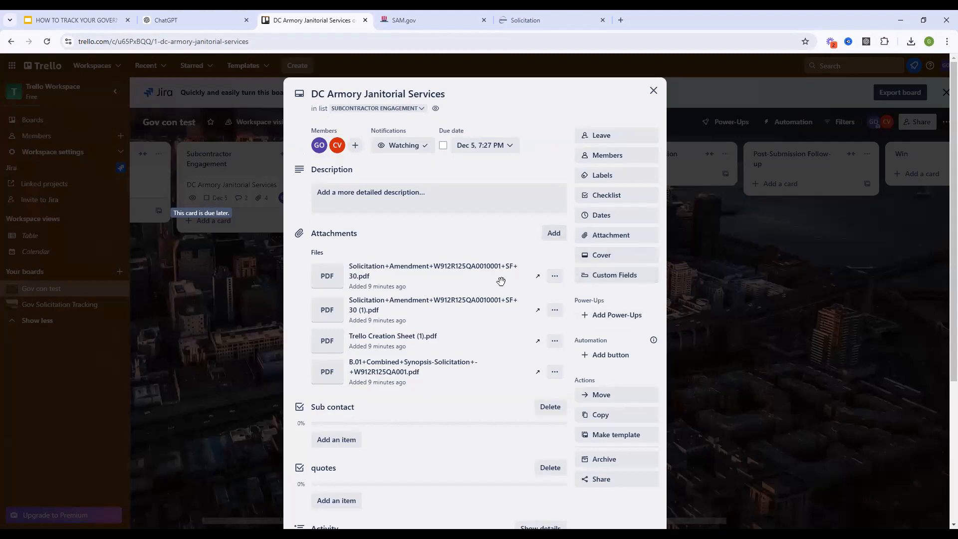
scroll(504, 289, down, 4)
scroll(620, 305, up, 1)
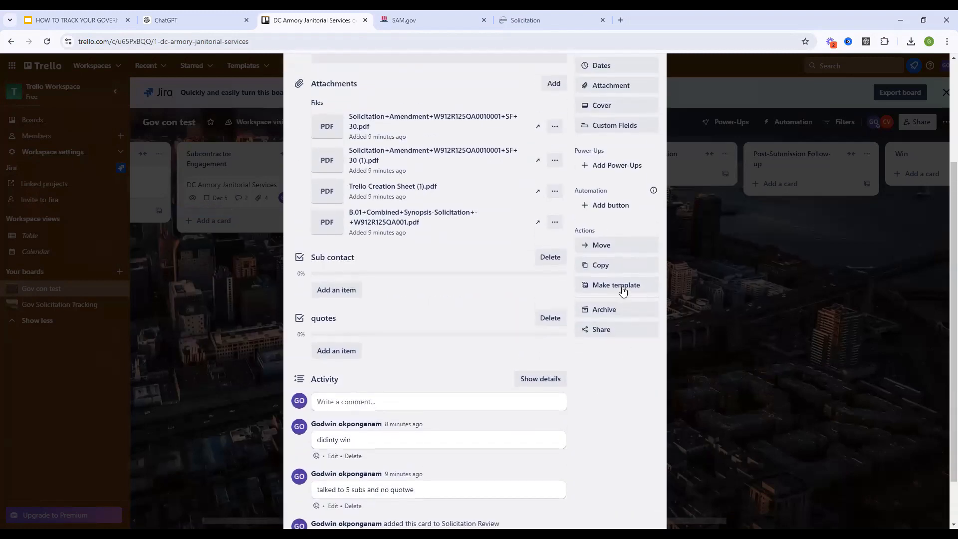
click(443, 318)
scroll(607, 211, up, 4)
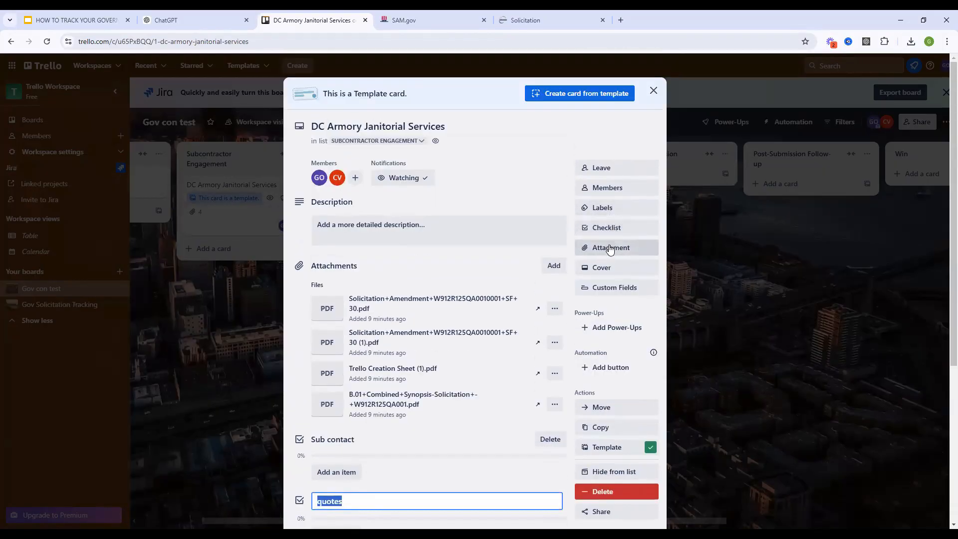
Set the suggested Unsplash photo of pale branches as the DC Armory card's cover and close the card.
click(612, 265)
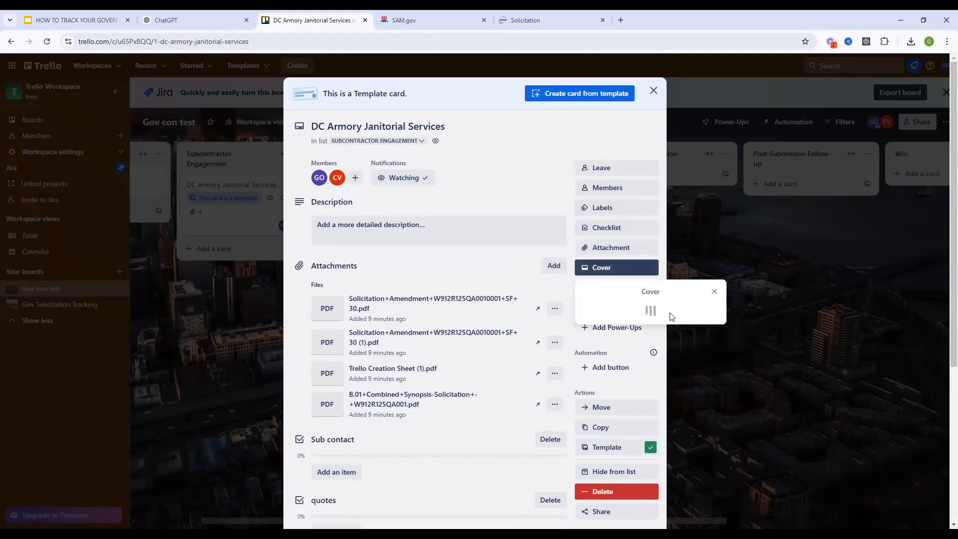
click(658, 437)
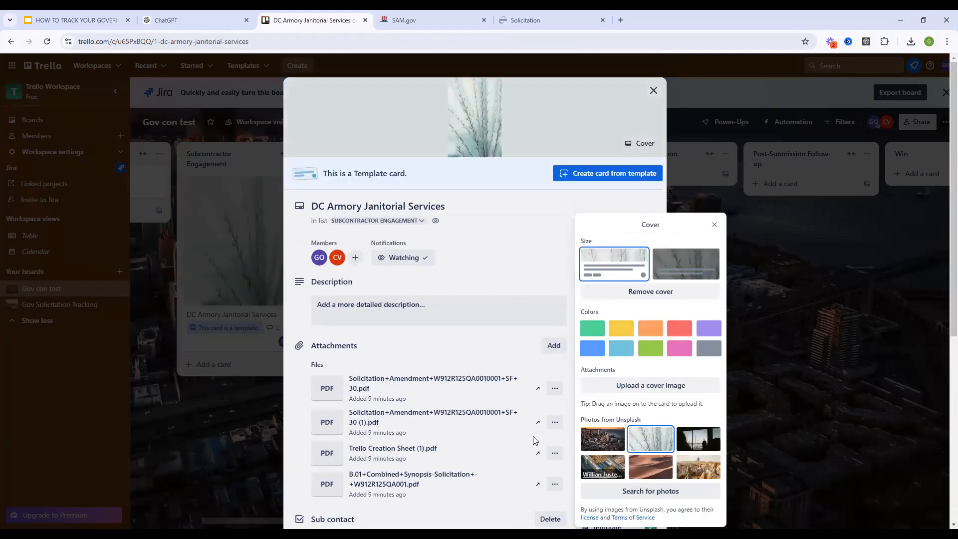
click(560, 154)
click(651, 87)
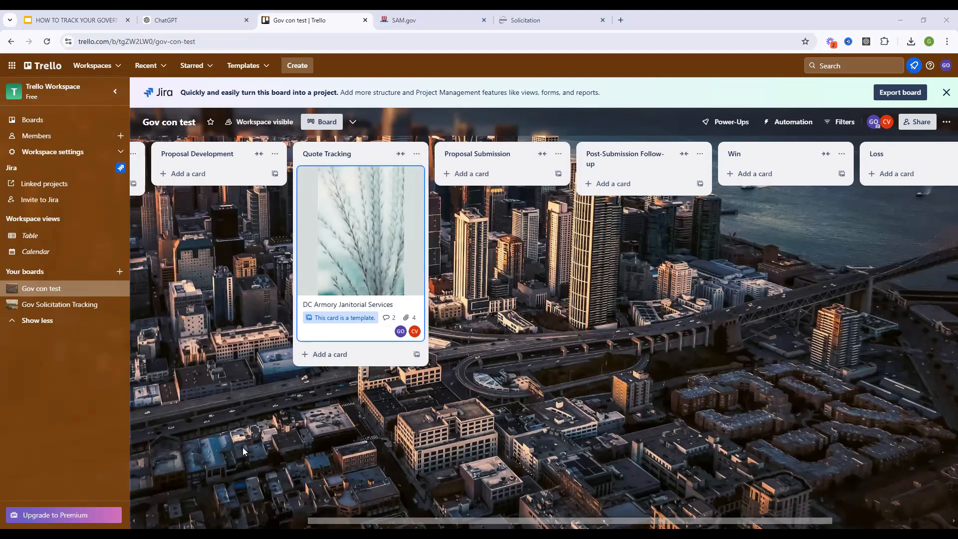
Open the Gov Solicitation Tracking board and read the full description of the Biodiesel Fuel Tank card in the In Review list.
drag(385, 519, 197, 520)
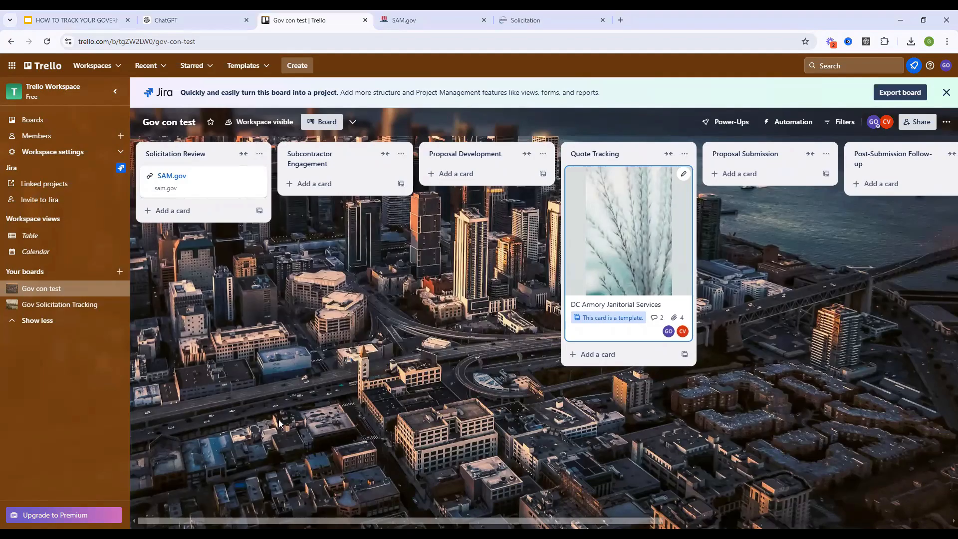
click(65, 305)
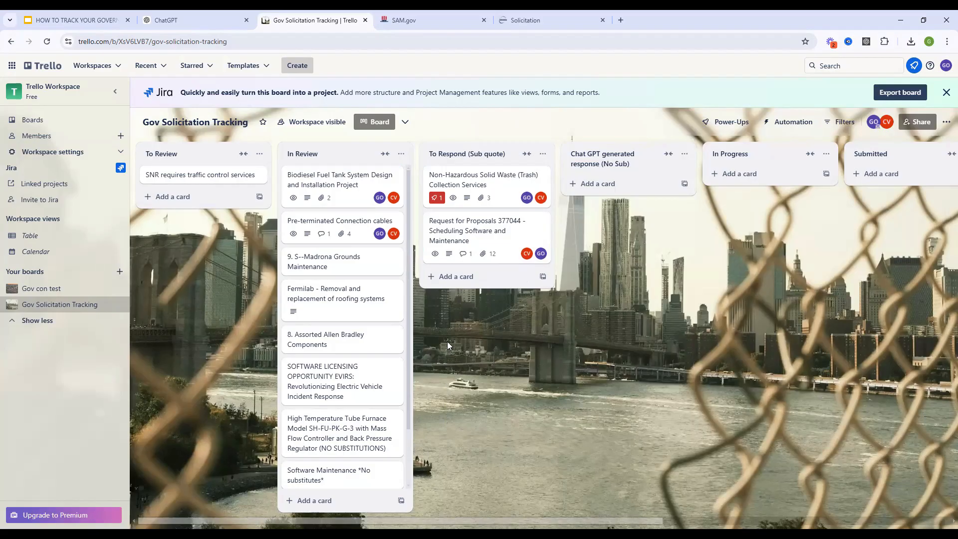
click(347, 192)
scroll(412, 241, down, 3)
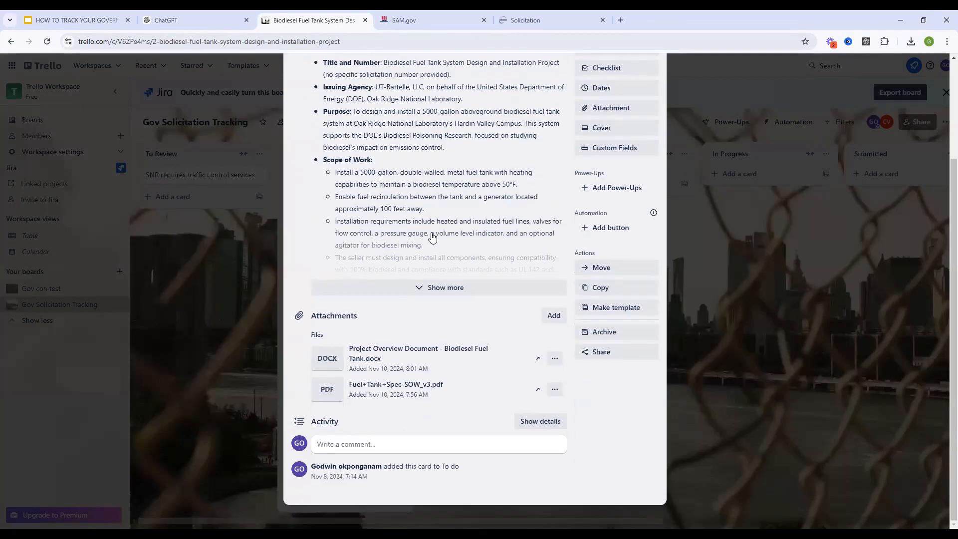
click(427, 286)
scroll(427, 272, up, 3)
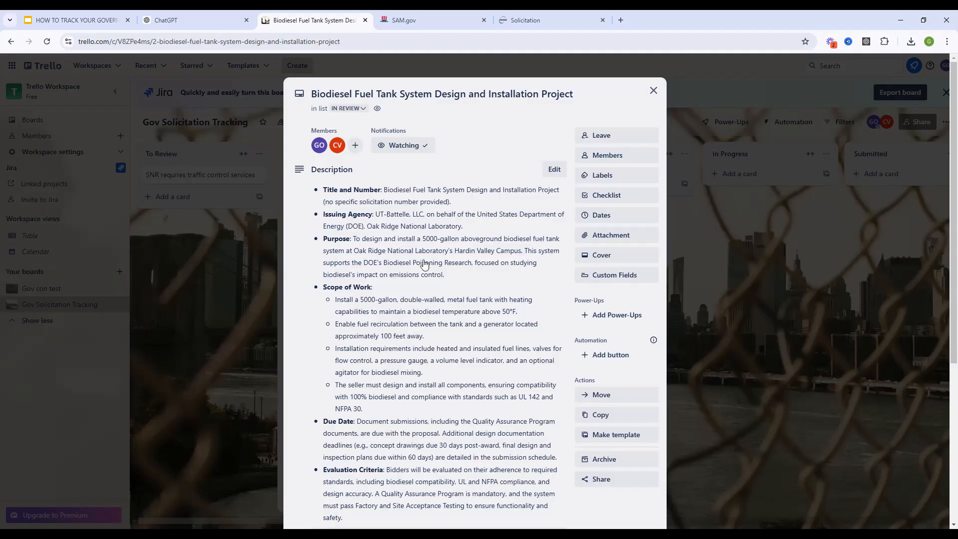
scroll(421, 265, down, 5)
scroll(422, 264, up, 5)
scroll(447, 222, down, 3)
scroll(446, 222, up, 3)
key(Escape)
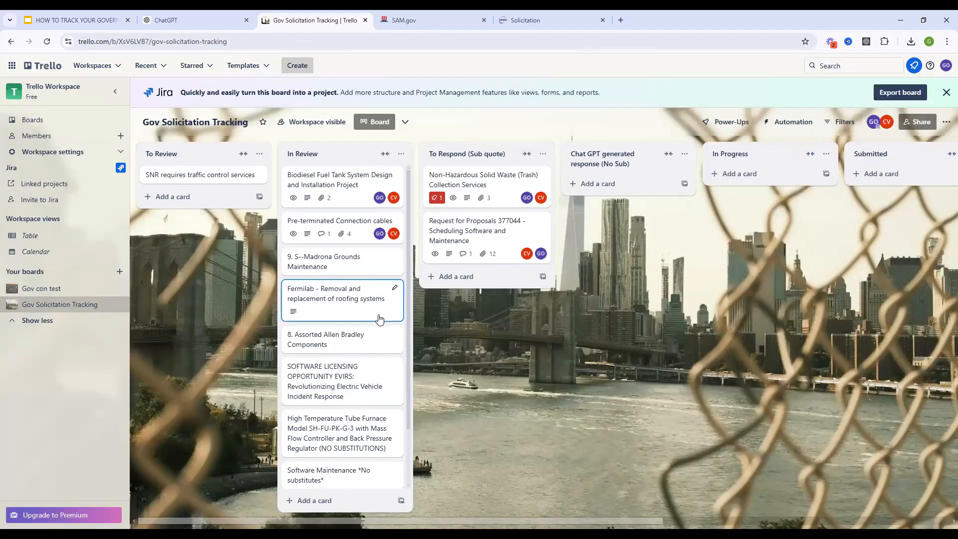
Reopen the Biodiesel Fuel Tank card and examine its expanded scope of work and attached files.
click(339, 190)
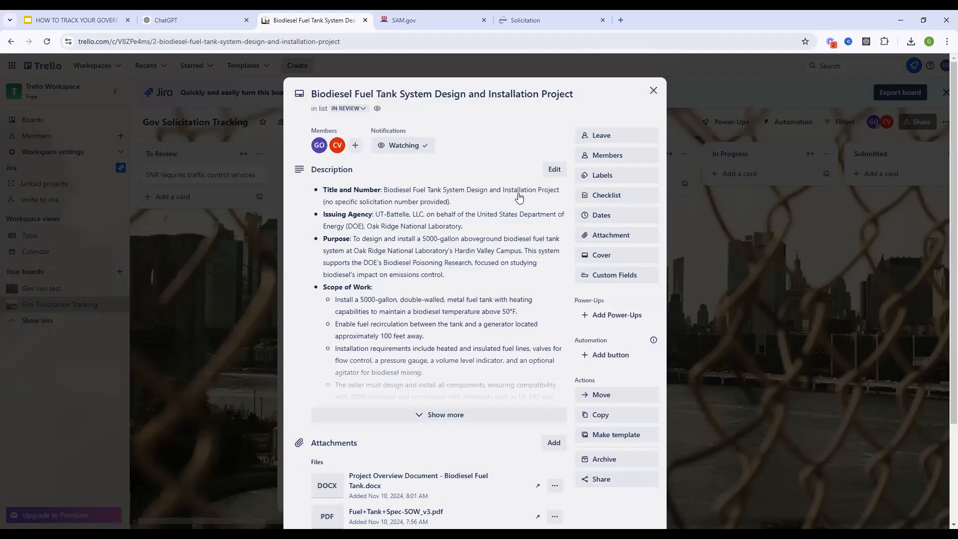
scroll(432, 222, down, 2)
click(425, 315)
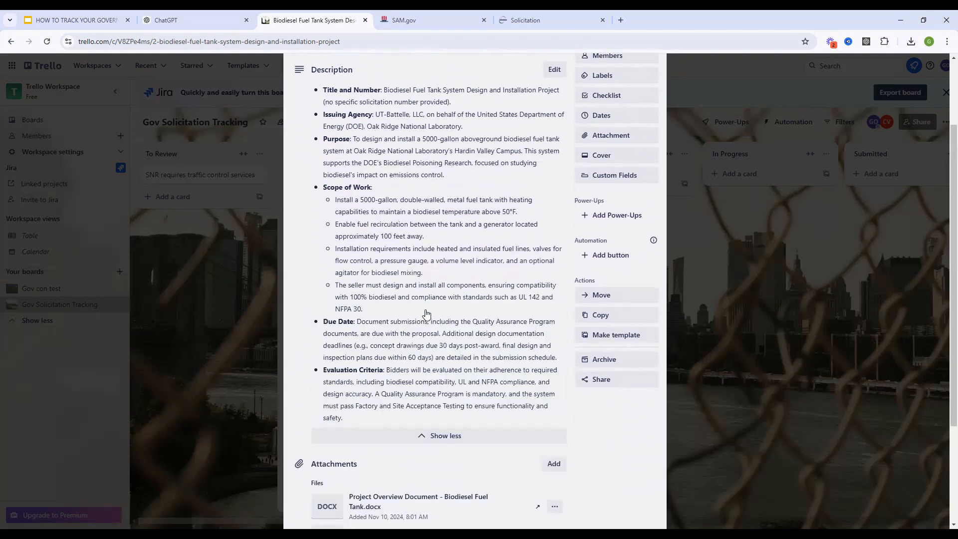
scroll(405, 248, down, 1)
drag(332, 151, 427, 261)
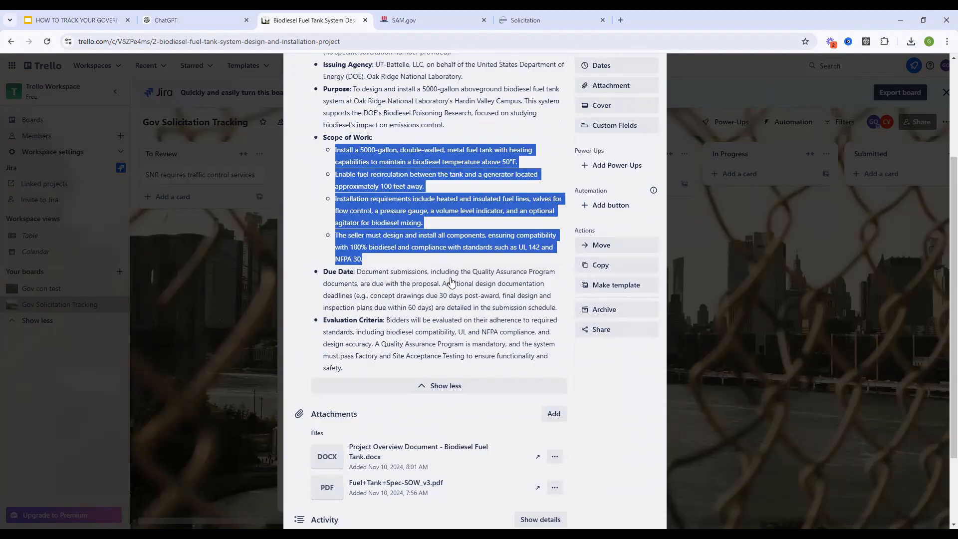
scroll(432, 299, down, 2)
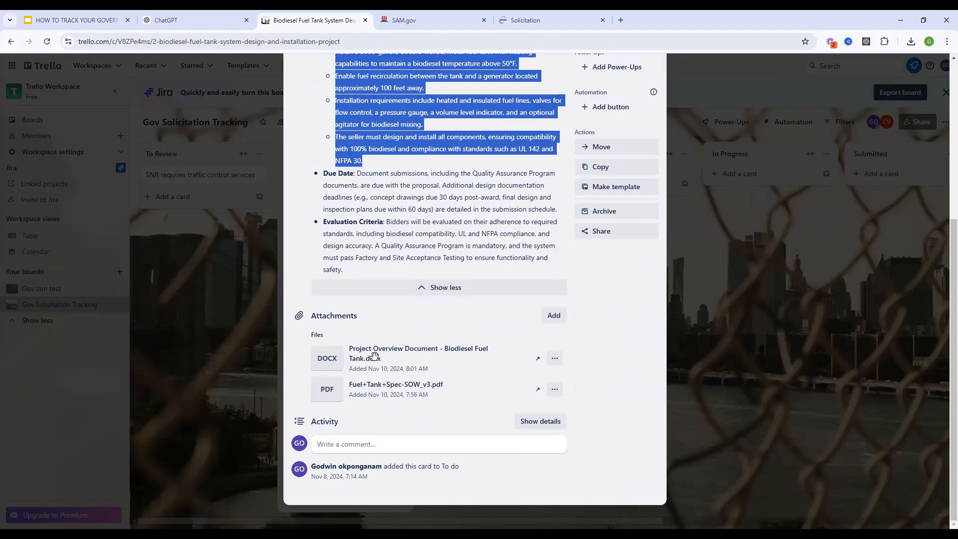
click(668, 267)
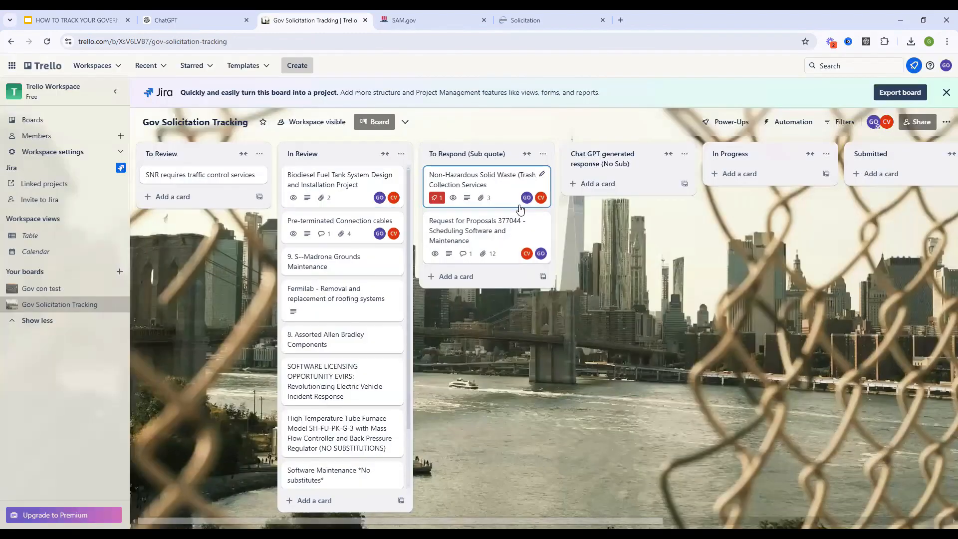
View the Non-Hazardous Solid Waste card's details, and open the Project Overview Document attached to the Biodiesel Fuel Tank card.
click(495, 180)
scroll(333, 359, down, 3)
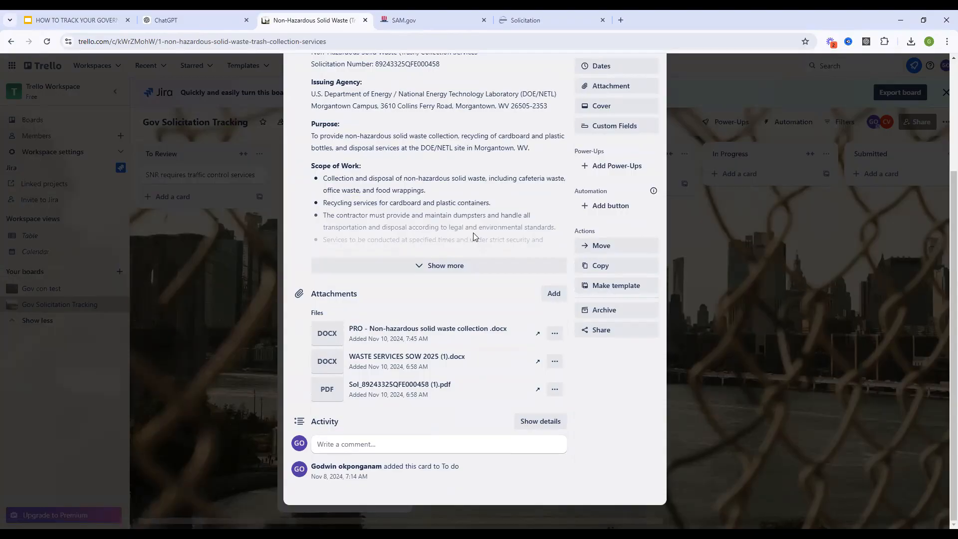
click(389, 276)
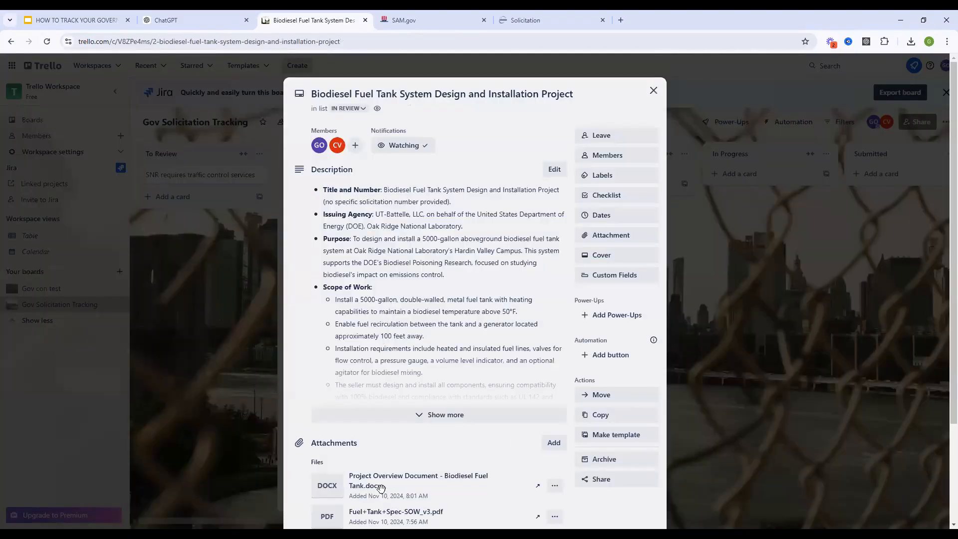
click(380, 485)
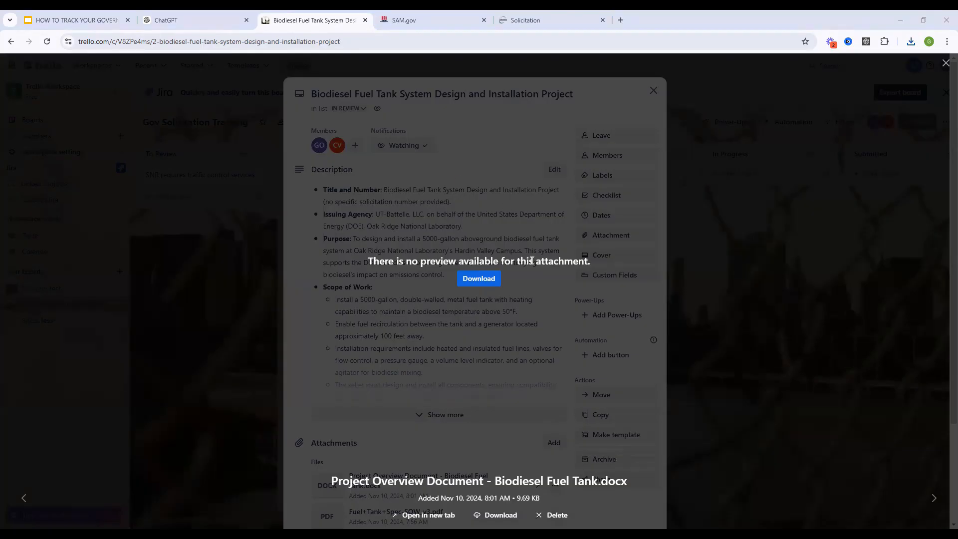
Close the attachment preview, switch to Google Docs, search for "pod", and open the POD Pre-terminated connection cables document.
click(403, 137)
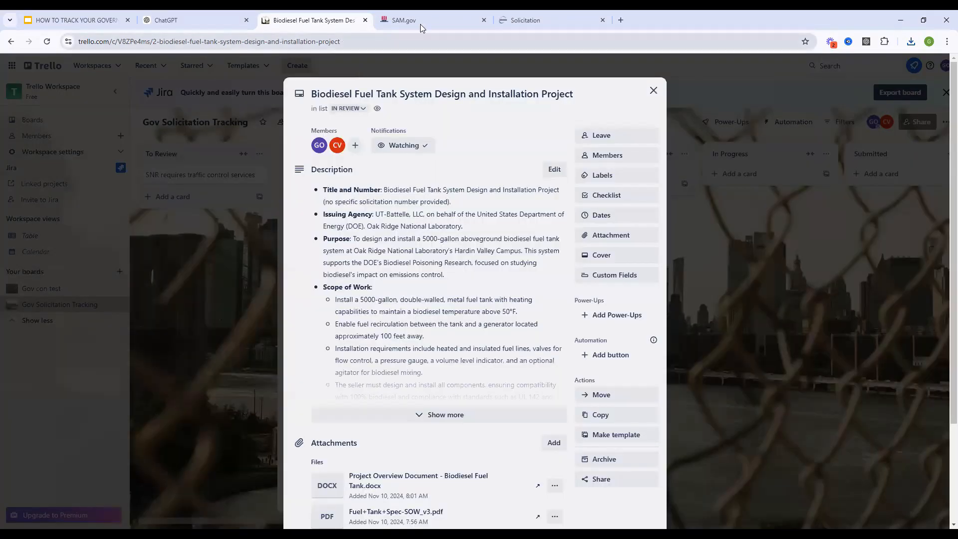
click(621, 20)
text(doc)
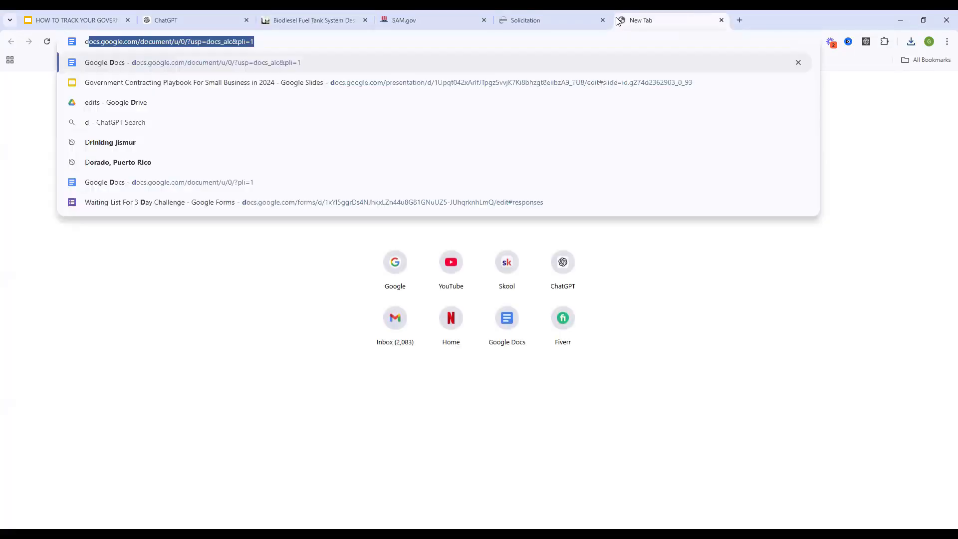
key(Return)
click(361, 75)
text(pod)
key(Return)
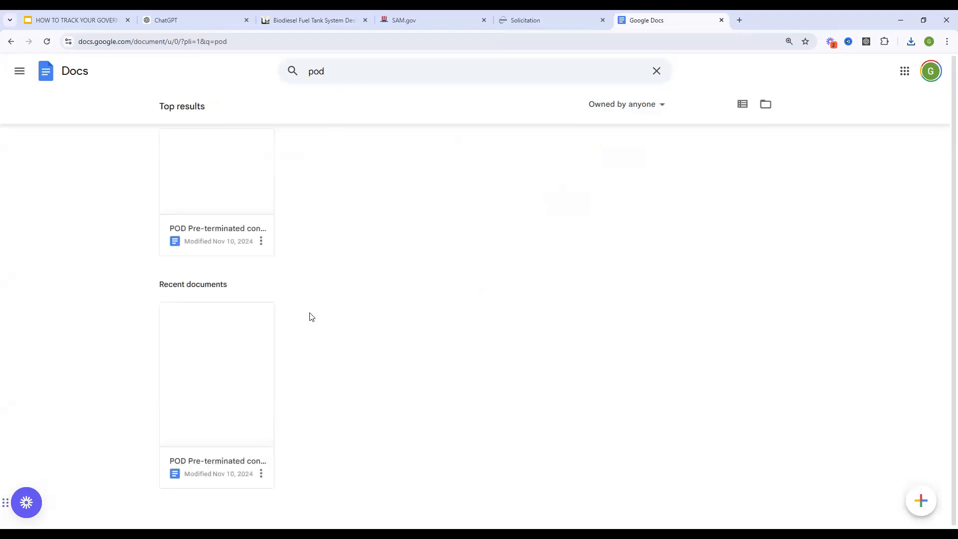
click(266, 221)
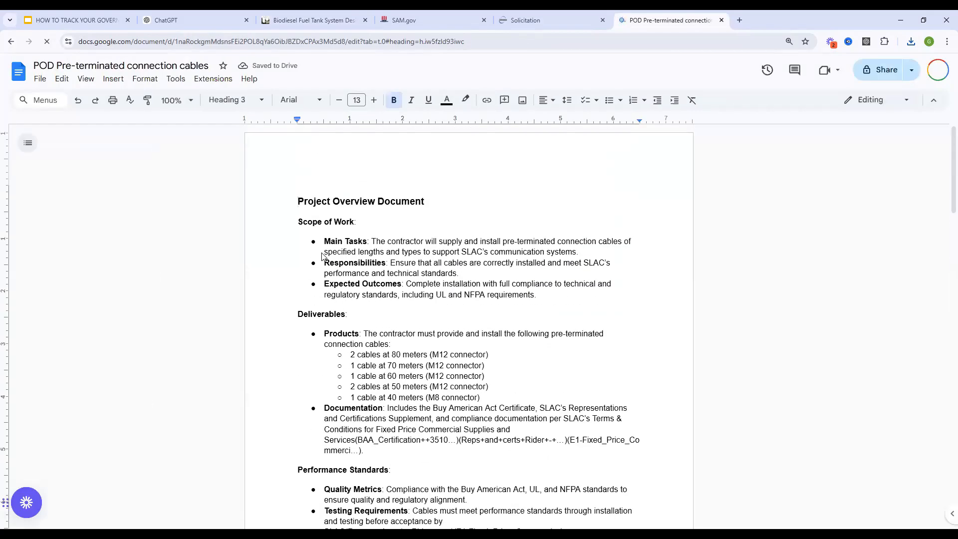
Read through the Project Overview Document, highlighting the cable products under Deliverables and the supplier entries from Fiber Savvy to FiberSource.
scroll(325, 251, down, 1)
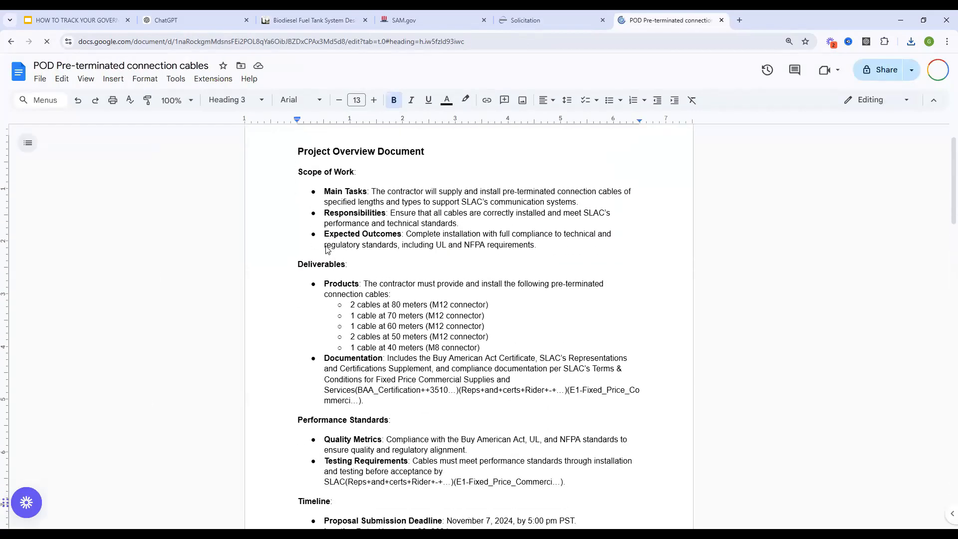
drag(351, 294, 535, 329)
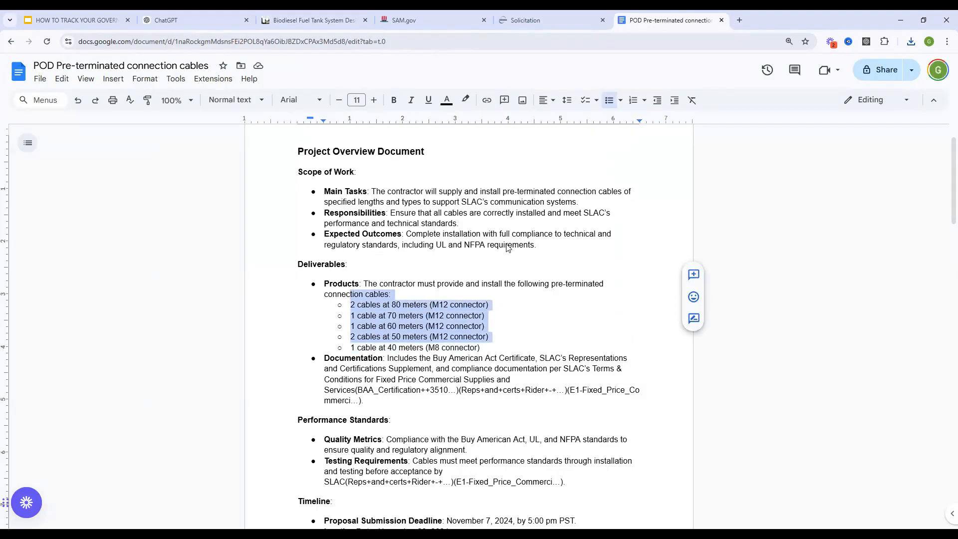
scroll(487, 243, down, 4)
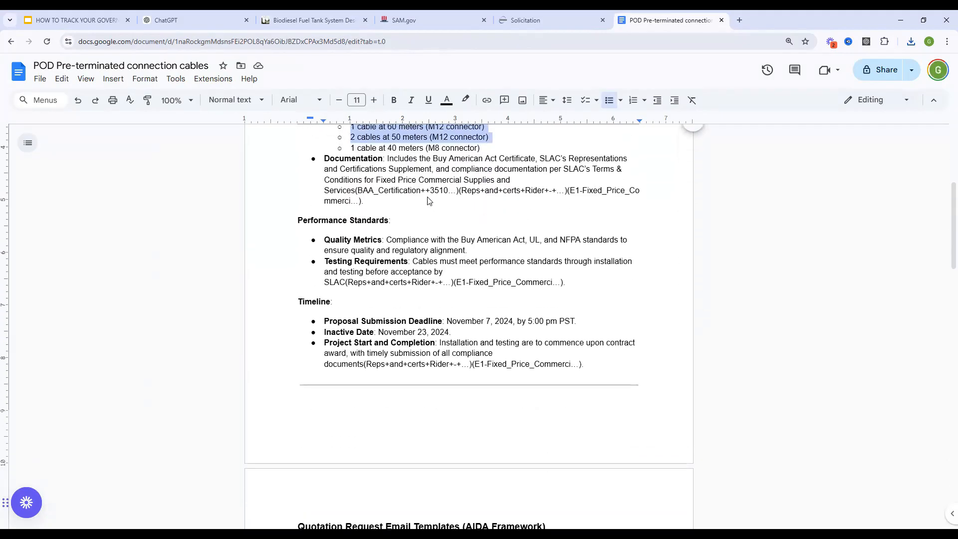
scroll(418, 173, down, 1)
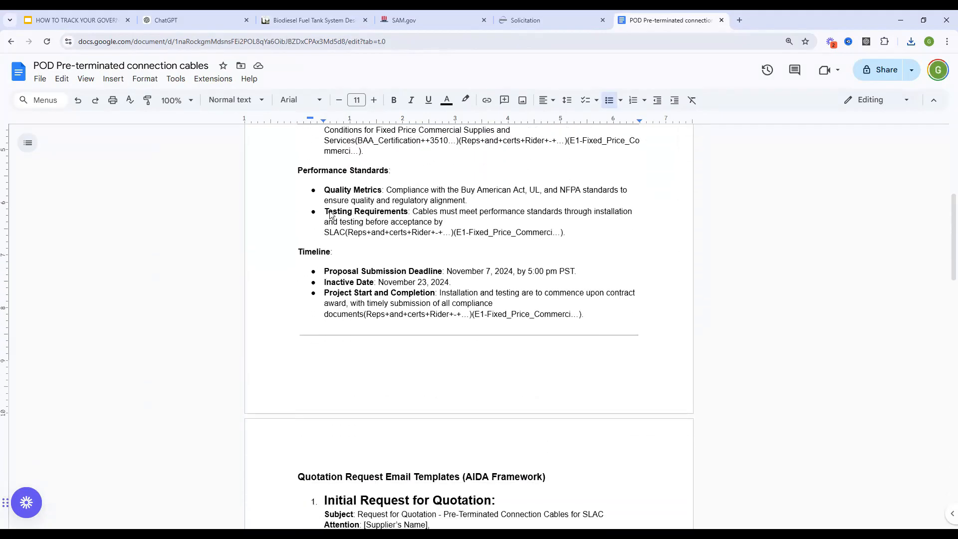
scroll(382, 230, down, 7)
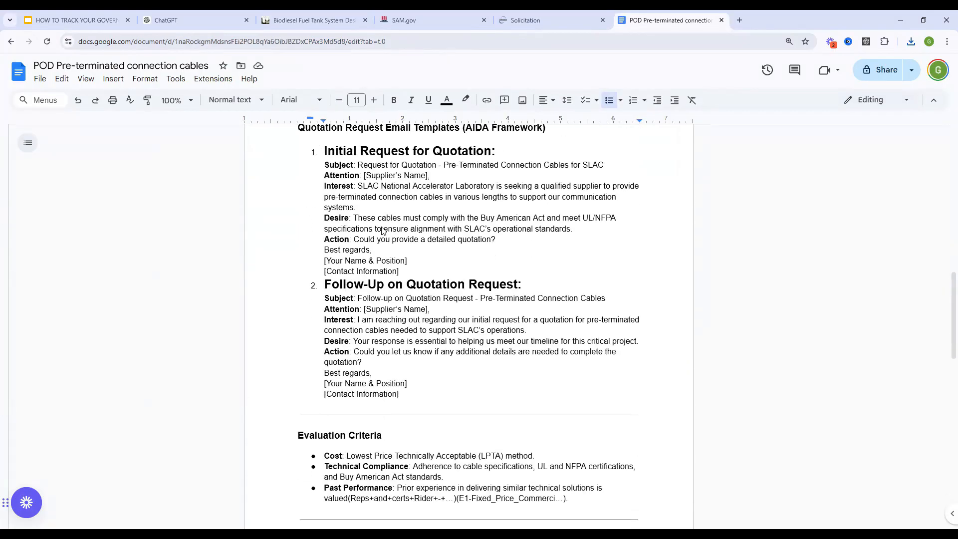
scroll(383, 230, down, 12)
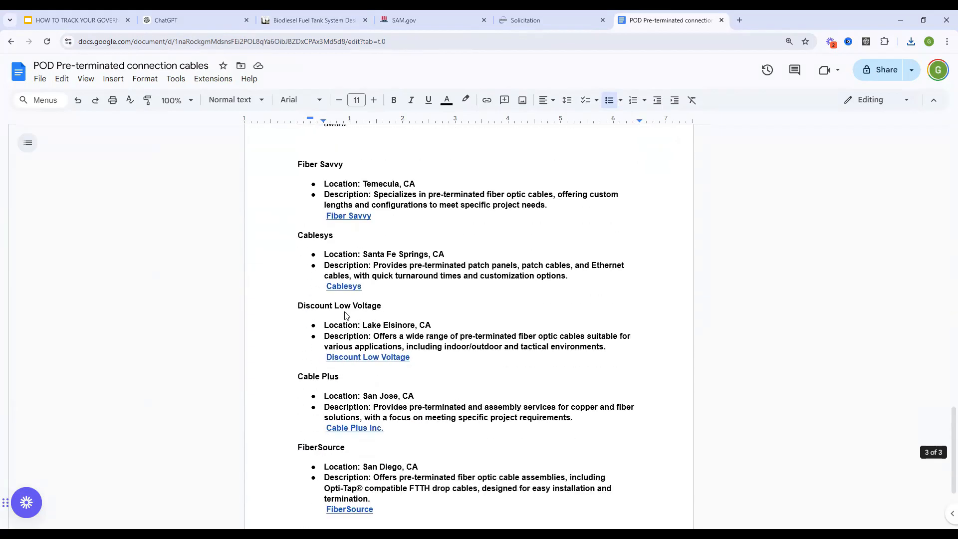
drag(295, 165, 446, 478)
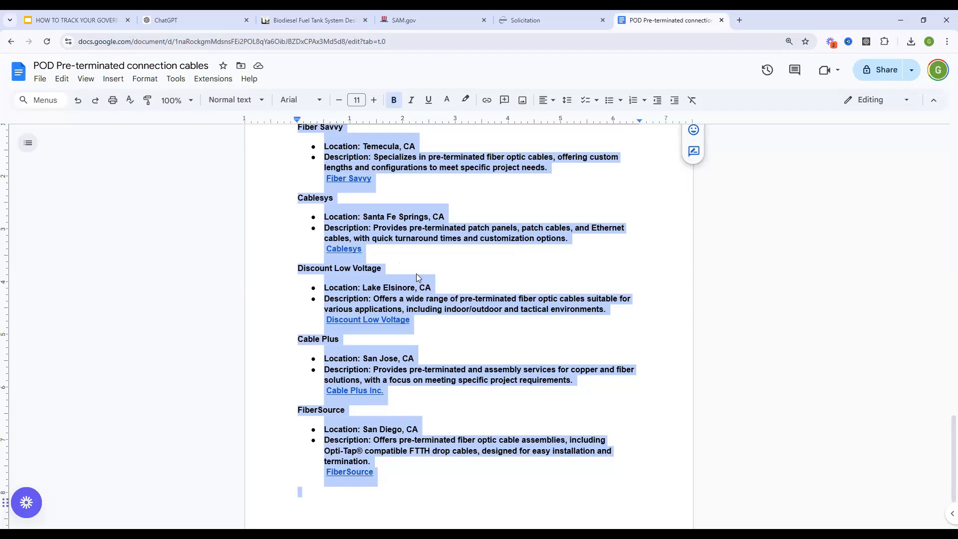
scroll(427, 336, down, 7)
Return to the Quotation Request Email Templates section and highlight its initial request and follow-up emails.
scroll(428, 335, up, 10)
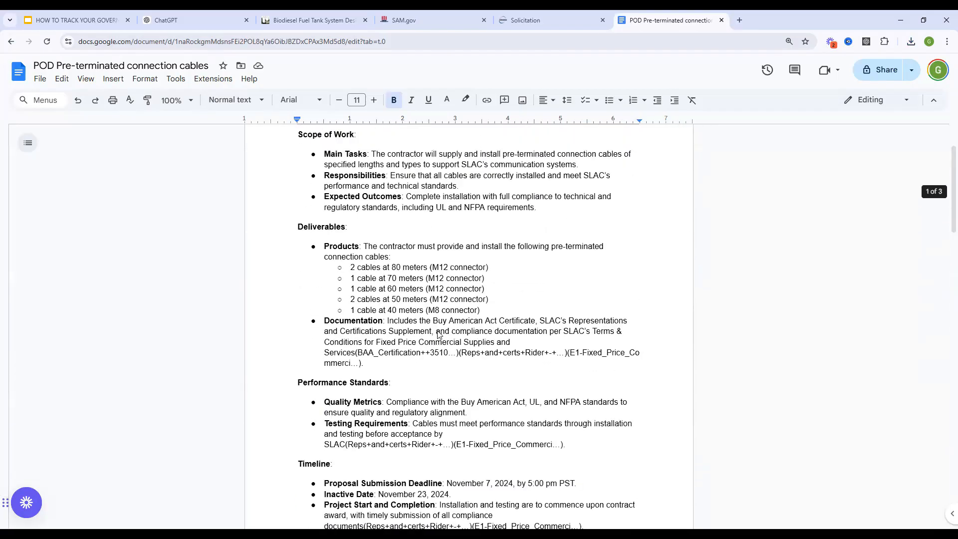
scroll(428, 335, down, 6)
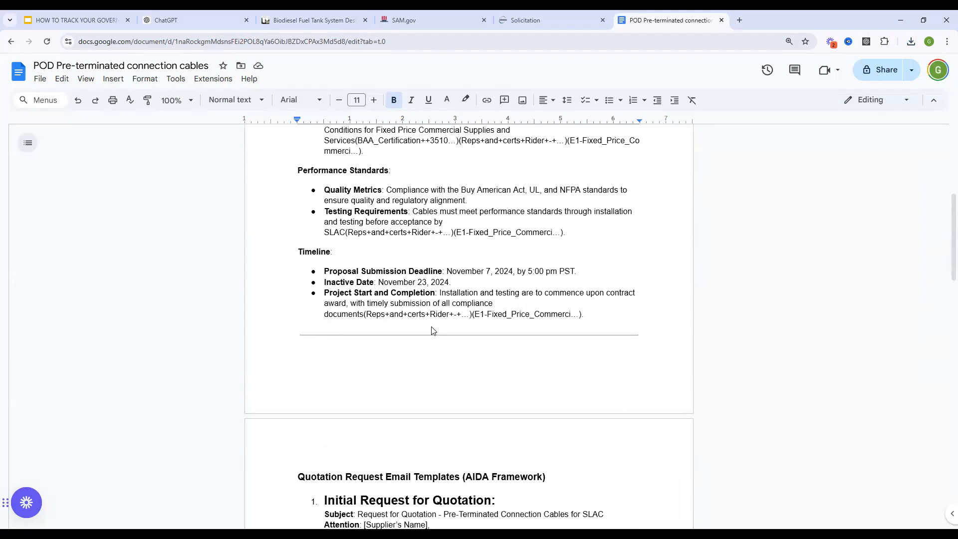
scroll(407, 350, down, 3)
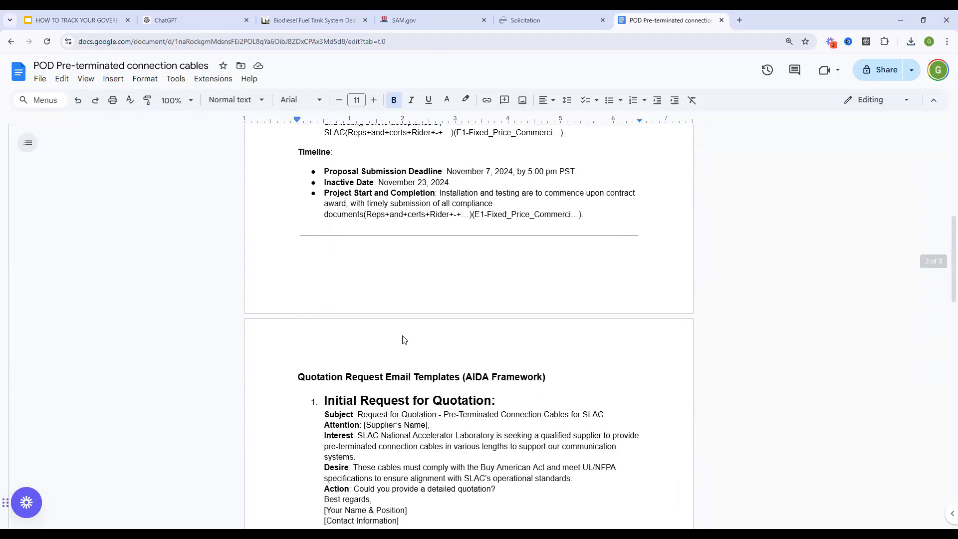
scroll(406, 344, down, 5)
scroll(406, 344, up, 4)
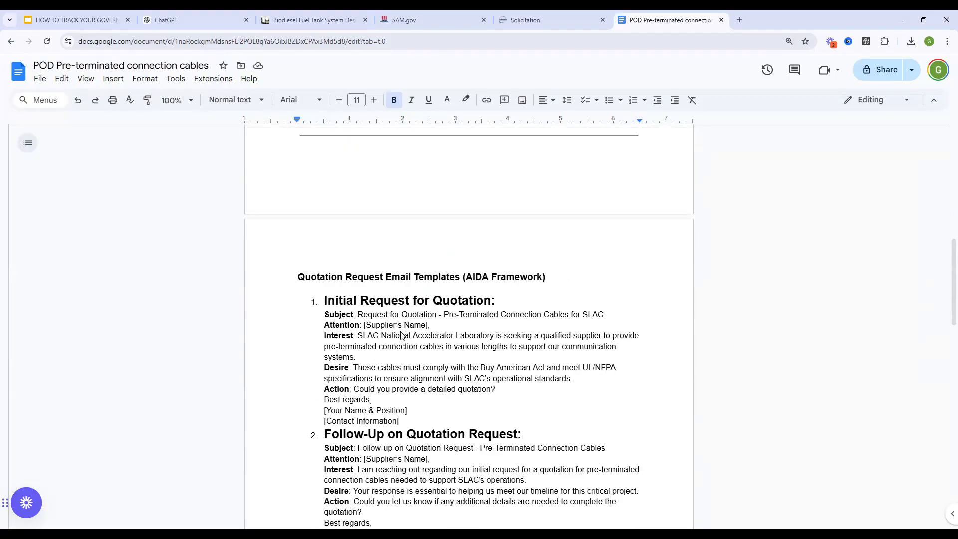
click(302, 278)
drag(302, 278, 459, 511)
scroll(459, 511, down, 2)
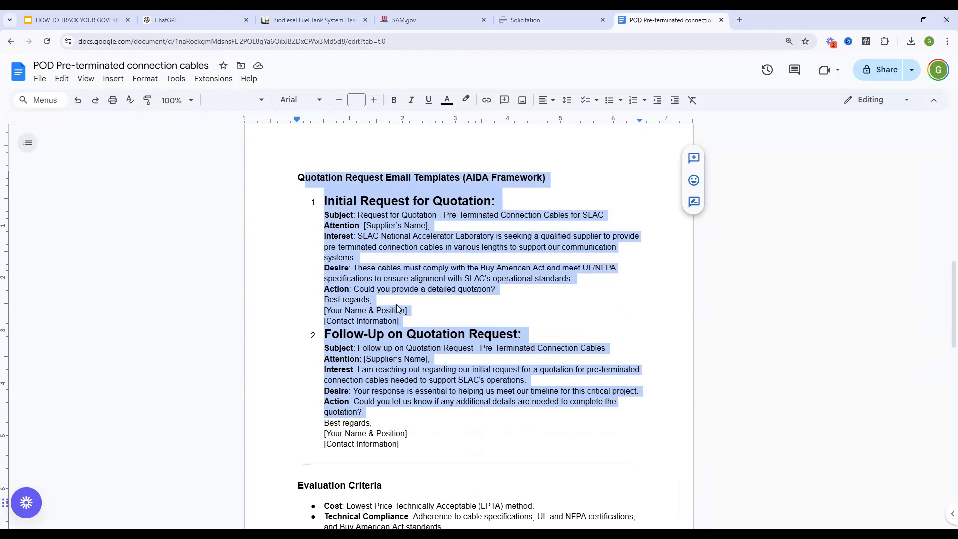
Examine the Initial Request for Quotation template, highlighting the supplier name placeholder and the Interest and Desire text, and view the follow-up template.
click(372, 257)
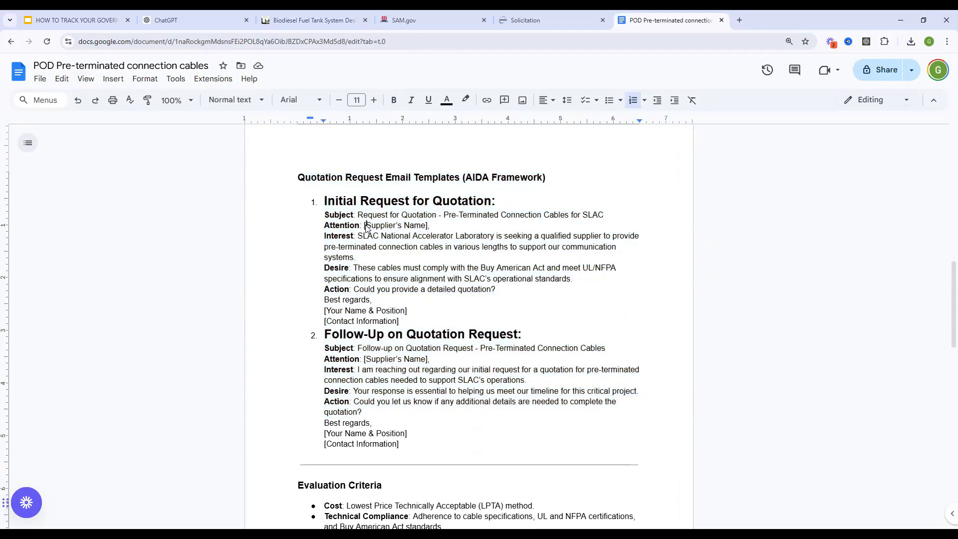
drag(364, 225, 428, 226)
drag(363, 237, 618, 249)
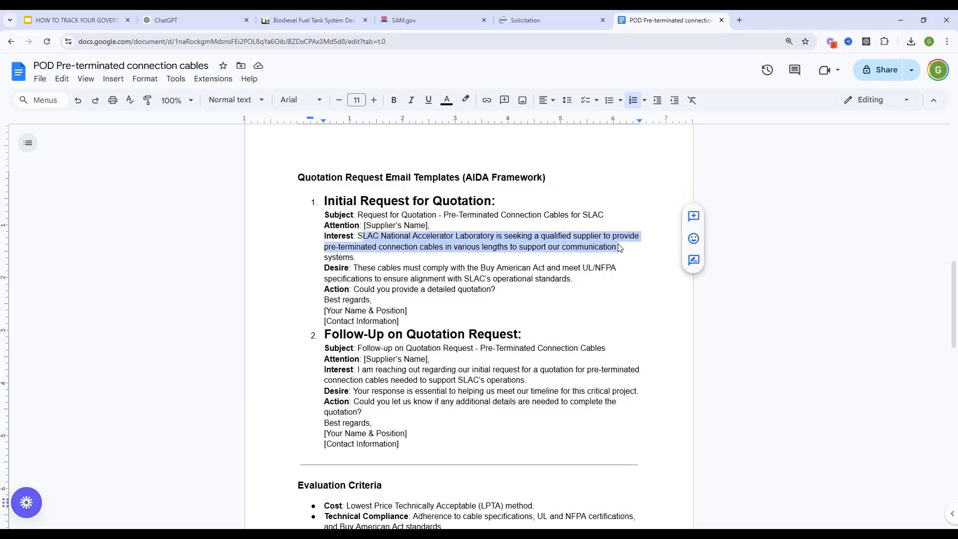
drag(625, 256, 625, 259)
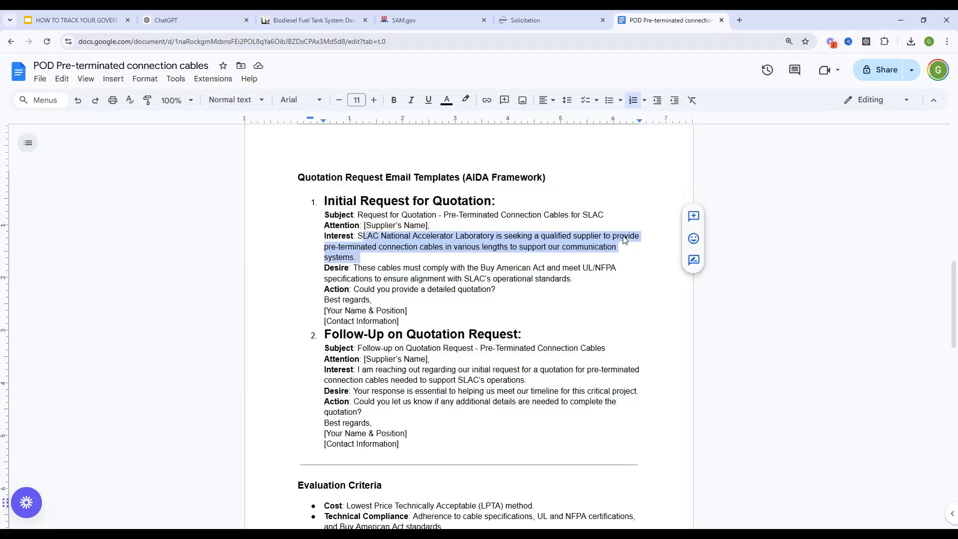
drag(354, 269, 617, 287)
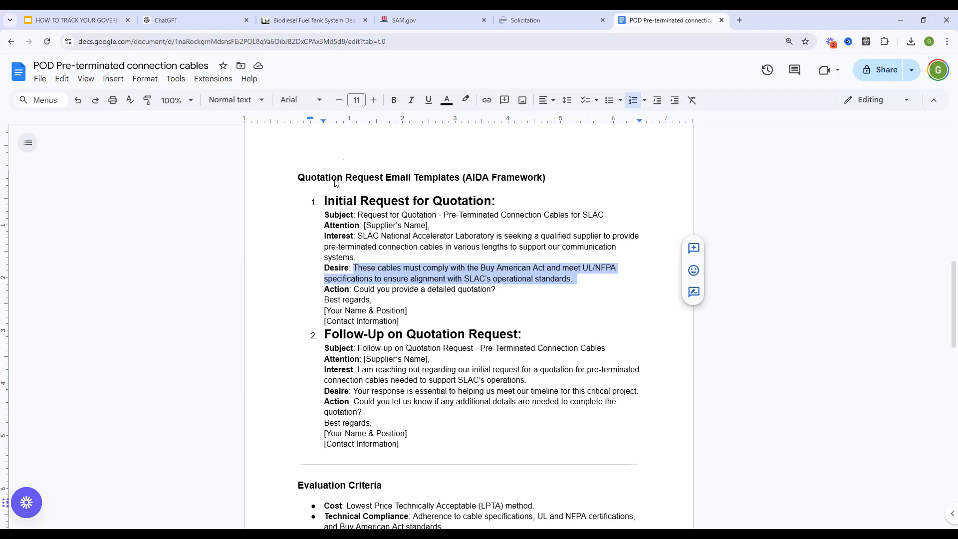
scroll(354, 247, down, 3)
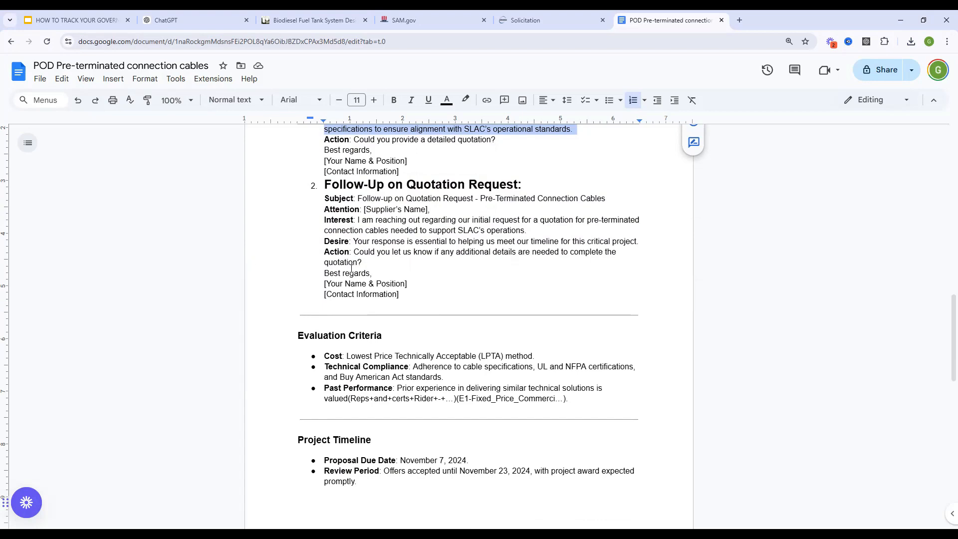
Review the whole document again from its title, highlighting the project overview, email templates and Evaluation Criteria, and continue to the supplier list.
scroll(376, 302, up, 15)
drag(299, 197, 439, 187)
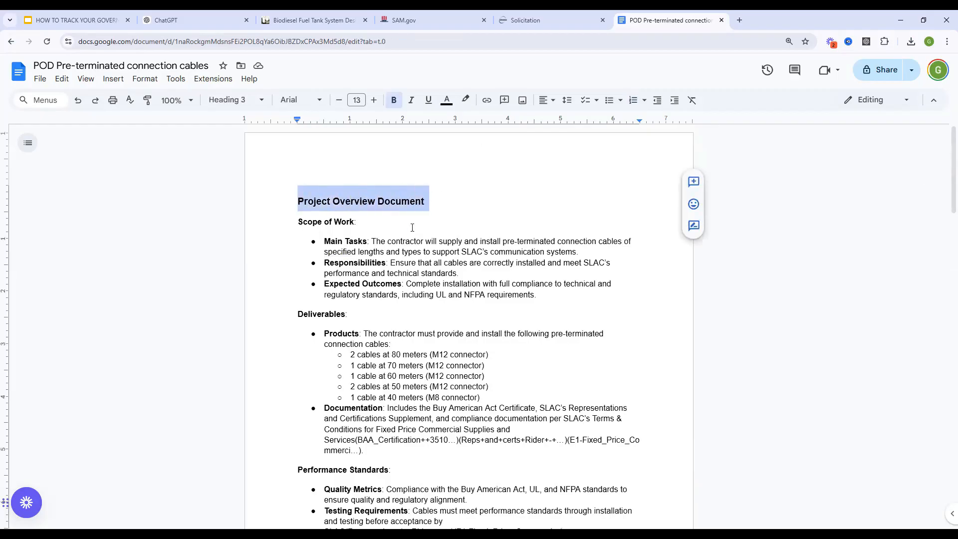
scroll(439, 188, down, 2)
scroll(296, 178, up, 1)
drag(296, 179, 422, 513)
scroll(361, 369, down, 4)
scroll(349, 344, up, 2)
click(318, 277)
drag(294, 228, 323, 440)
scroll(299, 398, down, 2)
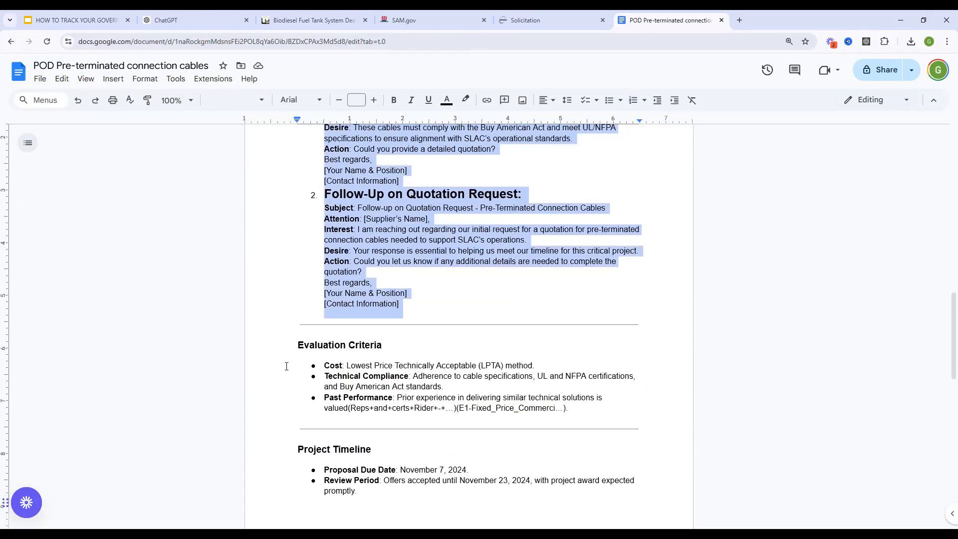
drag(304, 344, 497, 399)
scroll(474, 415, down, 8)
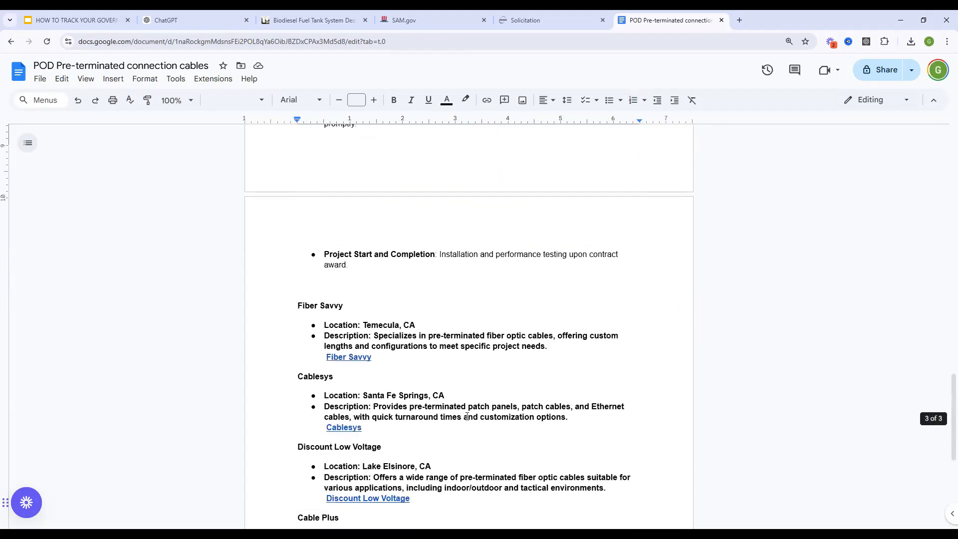